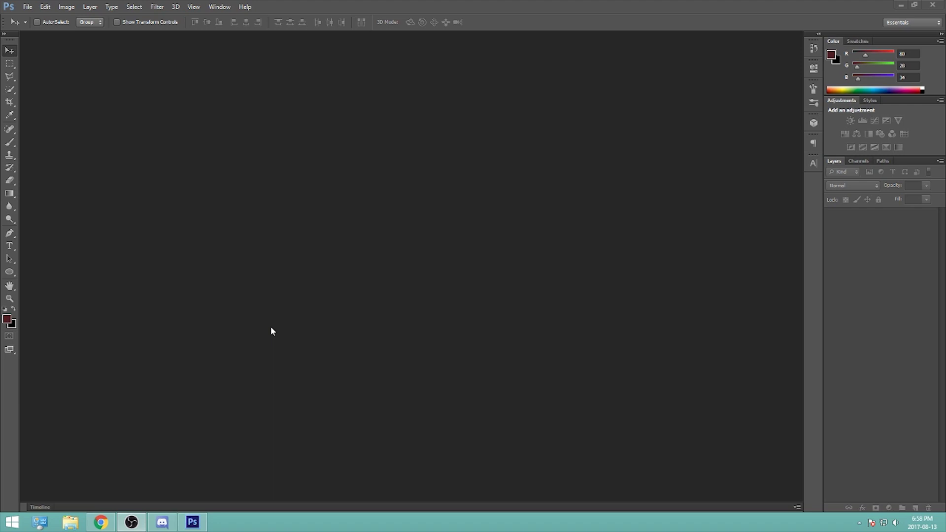
- Create a new 1280 x 720 pixel document named "Thumbail Tutorial" at 300 pixels/inch with transparent background contents
{"action": "left_click", "coordinate": [28, 7]}
{"action": "left_click", "coordinate": [34, 15]}
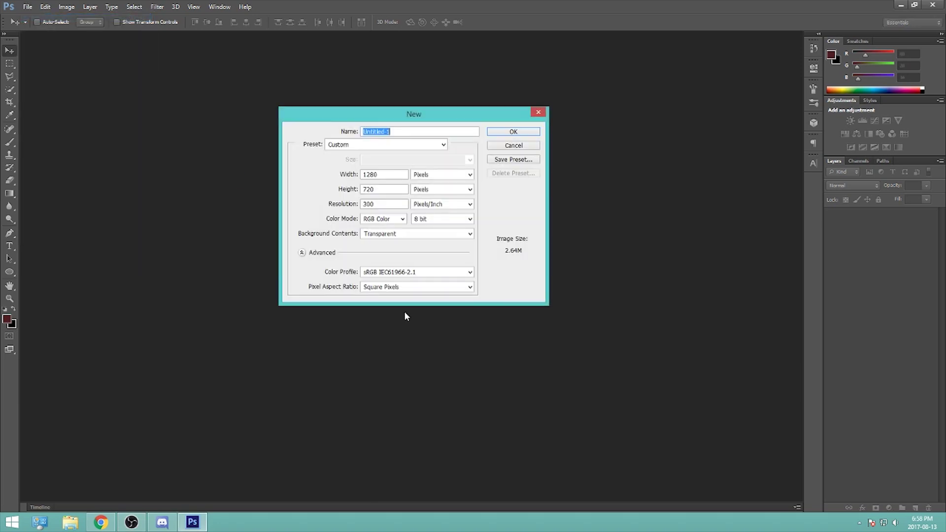
{"action": "type", "text": "Thumbail Tutorial"}
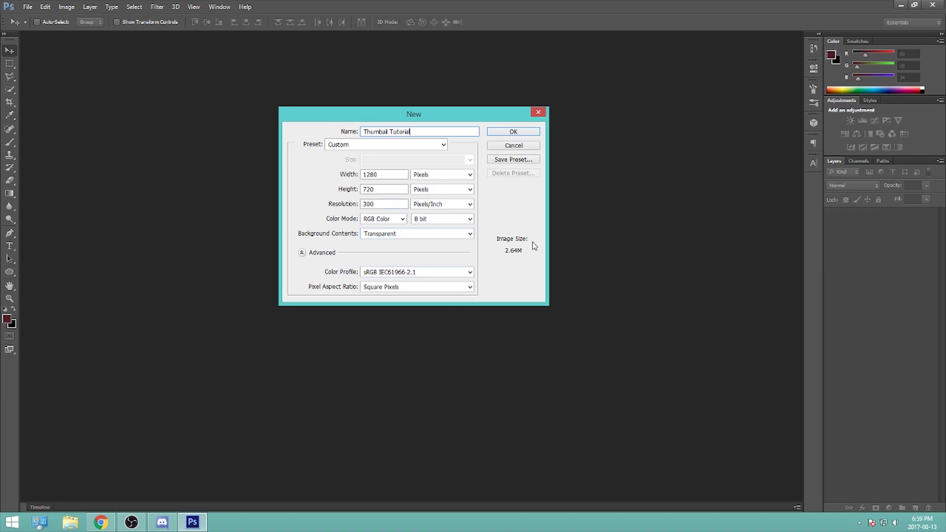
{"action": "left_click", "coordinate": [513, 132]}
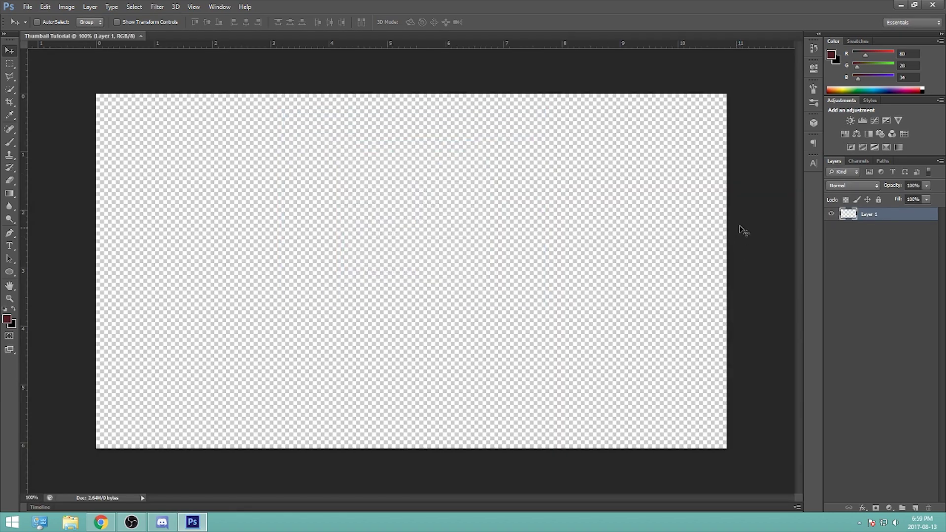
{"action": "scroll", "coordinate": [549, 173], "scroll_direction": "down", "scroll_amount": 3}
{"action": "scroll", "coordinate": [557, 247], "scroll_direction": "down", "scroll_amount": 1}
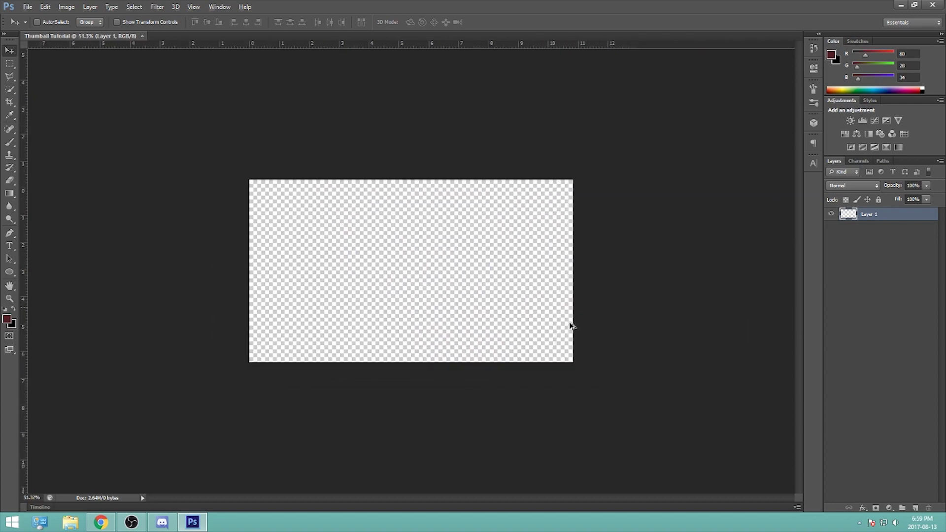
{"action": "scroll", "coordinate": [611, 373], "scroll_direction": "up", "scroll_amount": 3}
{"action": "scroll", "coordinate": [613, 375], "scroll_direction": "down", "scroll_amount": 2}
{"action": "scroll", "coordinate": [595, 353], "scroll_direction": "down", "scroll_amount": 1}
{"action": "scroll", "coordinate": [562, 333], "scroll_direction": "down", "scroll_amount": 2}
{"action": "scroll", "coordinate": [447, 347], "scroll_direction": "up", "scroll_amount": 2}
{"action": "scroll", "coordinate": [448, 347], "scroll_direction": "down", "scroll_amount": 2}
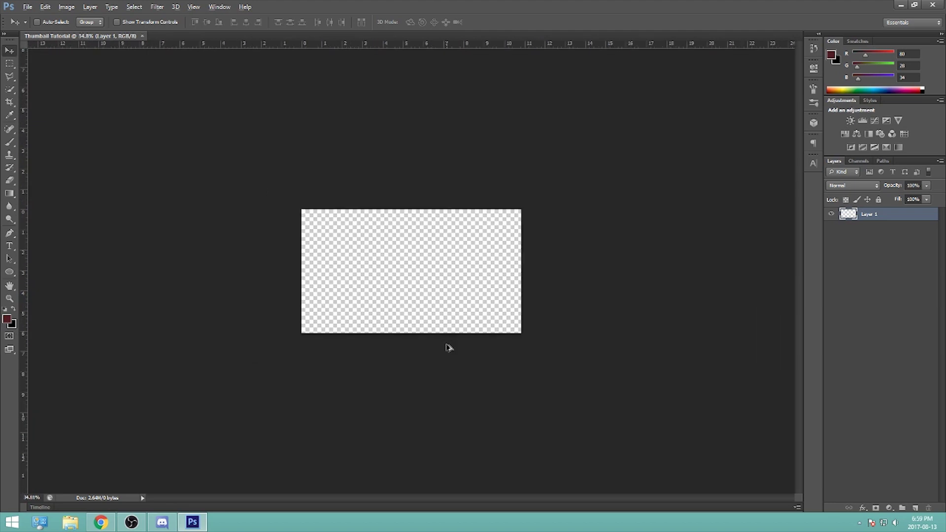
{"action": "scroll", "coordinate": [448, 348], "scroll_direction": "up", "scroll_amount": 1}
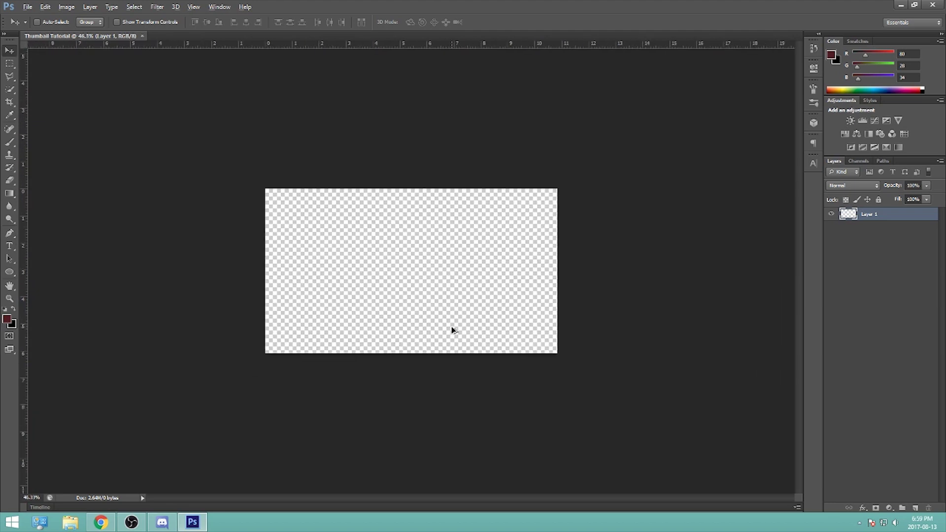
{"action": "scroll", "coordinate": [452, 328], "scroll_direction": "down", "scroll_amount": 2}
{"action": "scroll", "coordinate": [453, 330], "scroll_direction": "up", "scroll_amount": 1}
{"action": "scroll", "coordinate": [452, 330], "scroll_direction": "up", "scroll_amount": 3}
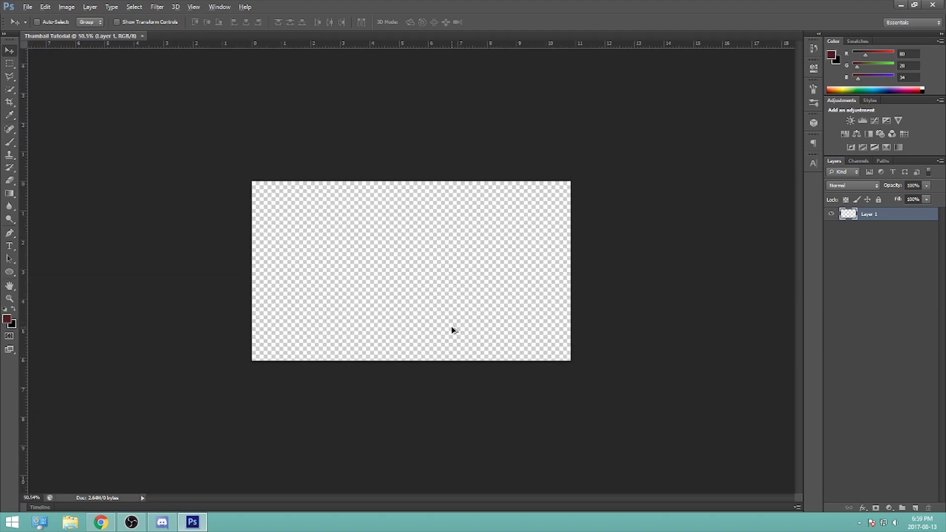
{"action": "scroll", "coordinate": [452, 330], "scroll_direction": "down", "scroll_amount": 1}
{"action": "scroll", "coordinate": [452, 330], "scroll_direction": "up", "scroll_amount": 1}
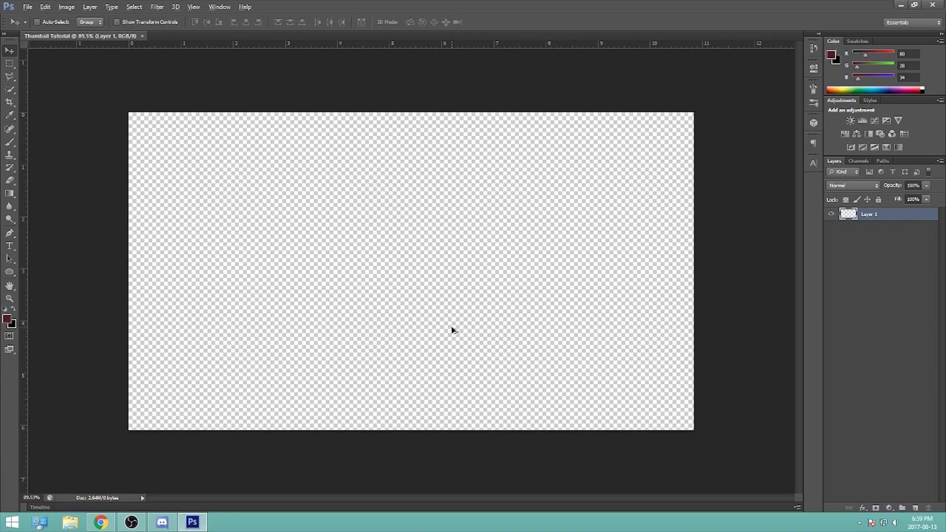
{"action": "key", "text": "alt"}
- Switch to Chrome and look over the Pixabay home page, including its stock photo categories
{"action": "left_click", "coordinate": [102, 523]}
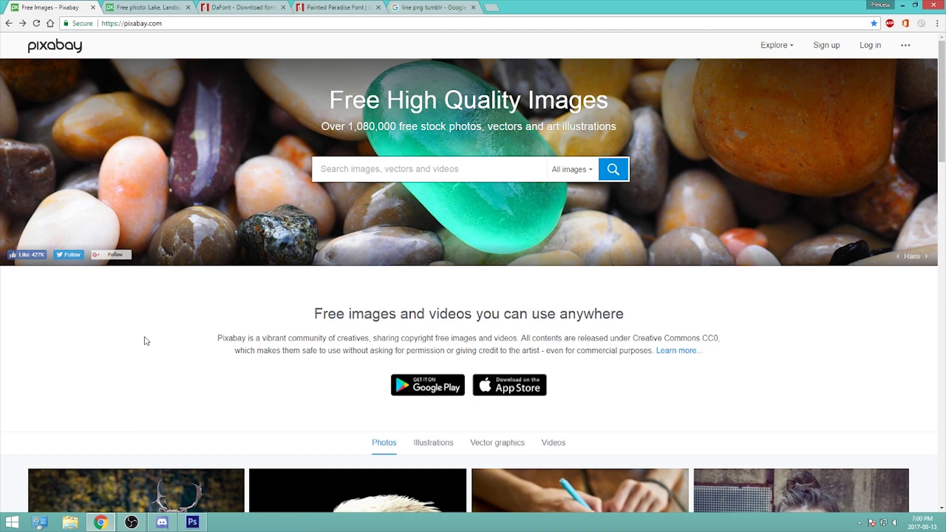
{"action": "scroll", "coordinate": [167, 370], "scroll_direction": "down", "scroll_amount": 10}
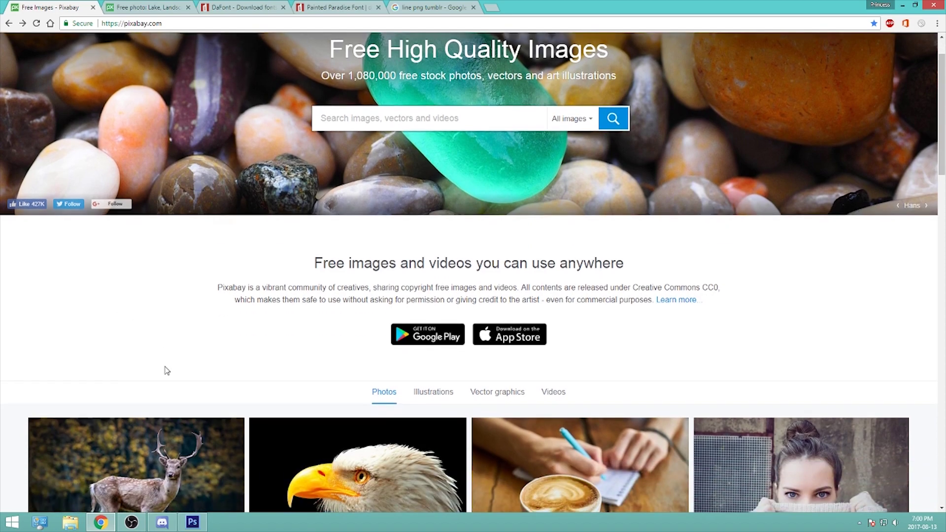
{"action": "scroll", "coordinate": [165, 302], "scroll_direction": "down", "scroll_amount": 15}
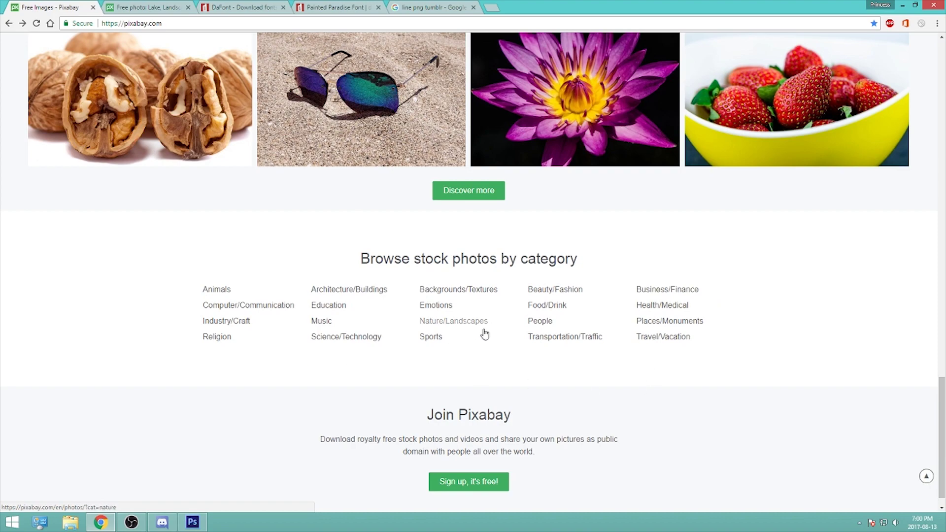
{"action": "scroll", "coordinate": [713, 416], "scroll_direction": "up", "scroll_amount": 15}
{"action": "scroll", "coordinate": [717, 418], "scroll_direction": "up", "scroll_amount": 11}
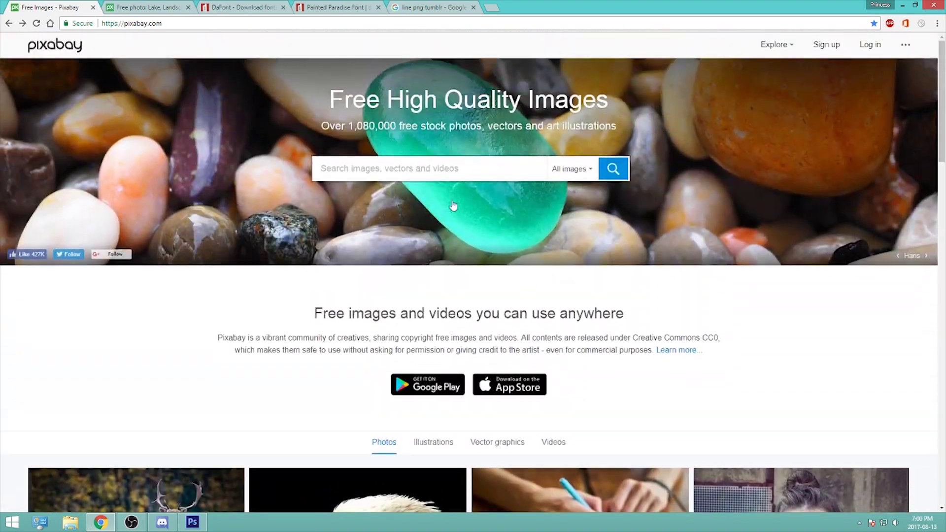
- Search Pixabay for "mountain" images
{"action": "left_click", "coordinate": [455, 169]}
{"action": "scroll", "coordinate": [473, 247], "scroll_direction": "down", "scroll_amount": 5}
{"action": "scroll", "coordinate": [488, 273], "scroll_direction": "down", "scroll_amount": 6}
{"action": "scroll", "coordinate": [488, 274], "scroll_direction": "up", "scroll_amount": 7}
{"action": "scroll", "coordinate": [488, 274], "scroll_direction": "up", "scroll_amount": 2}
{"action": "type", "text": "mountain"}
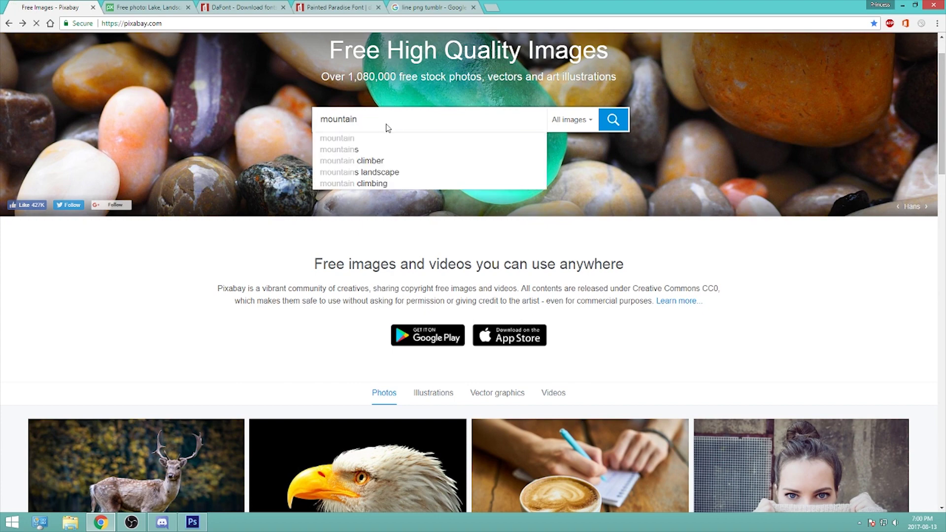
{"action": "key", "text": "Return"}
- Browse the mountain results, view the Mt Fuji photo's page, and return to the results to examine more images
{"action": "scroll", "coordinate": [432, 144], "scroll_direction": "down", "scroll_amount": 2}
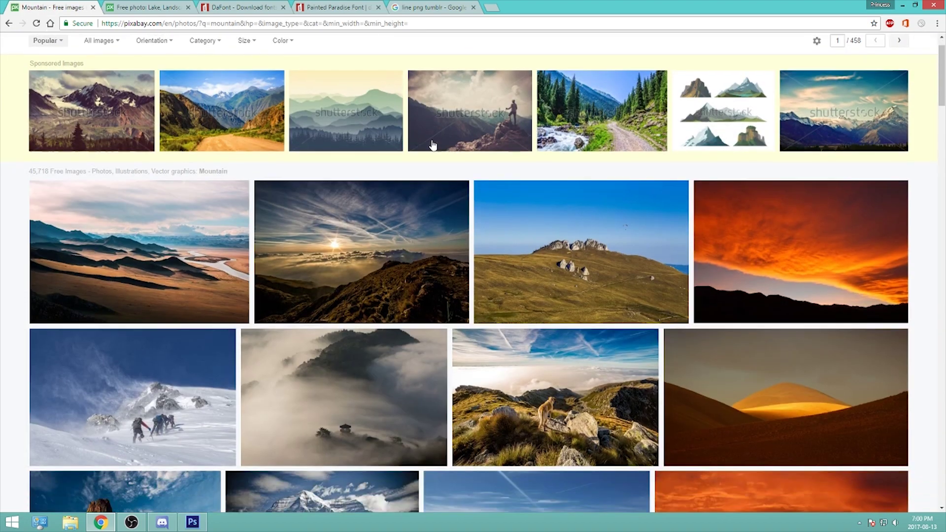
{"action": "scroll", "coordinate": [433, 143], "scroll_direction": "down", "scroll_amount": 5}
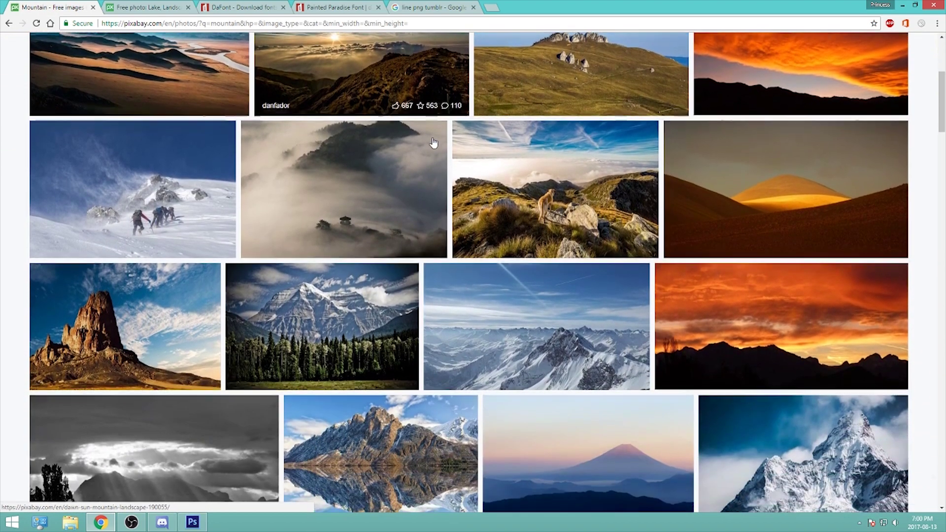
{"action": "scroll", "coordinate": [608, 327], "scroll_direction": "down", "scroll_amount": 2}
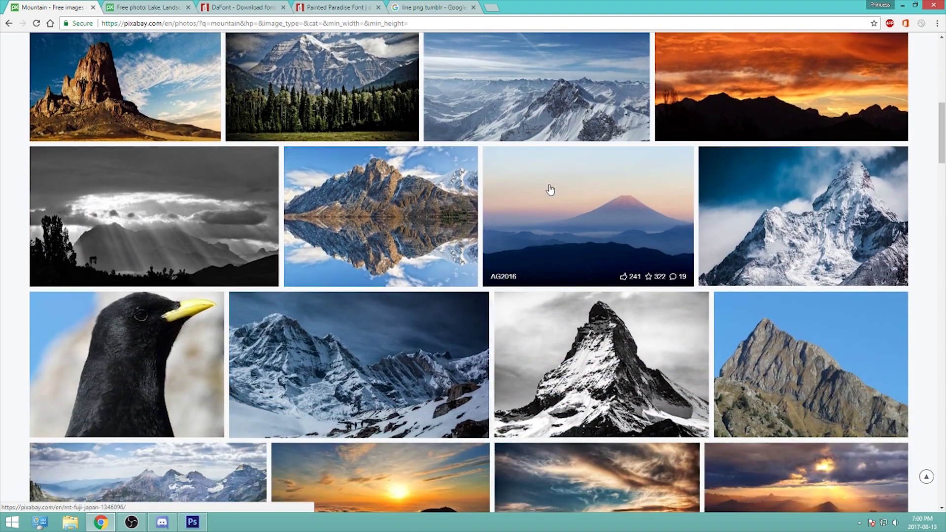
{"action": "left_click", "coordinate": [667, 264]}
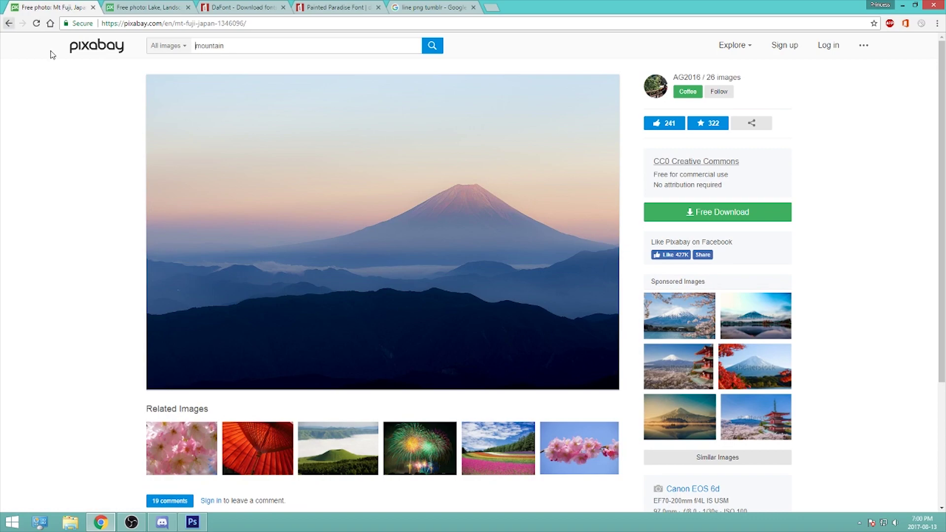
{"action": "left_click", "coordinate": [9, 23]}
{"action": "scroll", "coordinate": [564, 266], "scroll_direction": "down", "scroll_amount": 10}
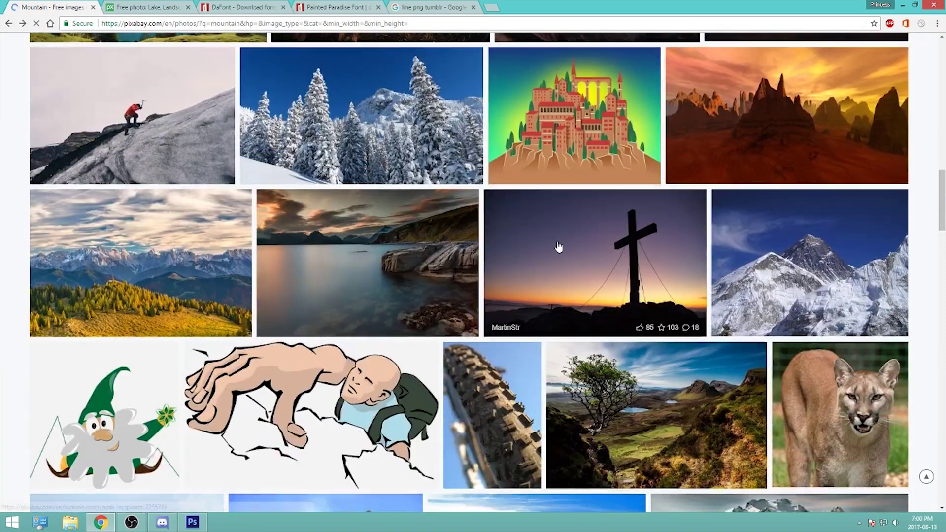
{"action": "scroll", "coordinate": [557, 240], "scroll_direction": "down", "scroll_amount": 4}
{"action": "scroll", "coordinate": [557, 240], "scroll_direction": "down", "scroll_amount": 5}
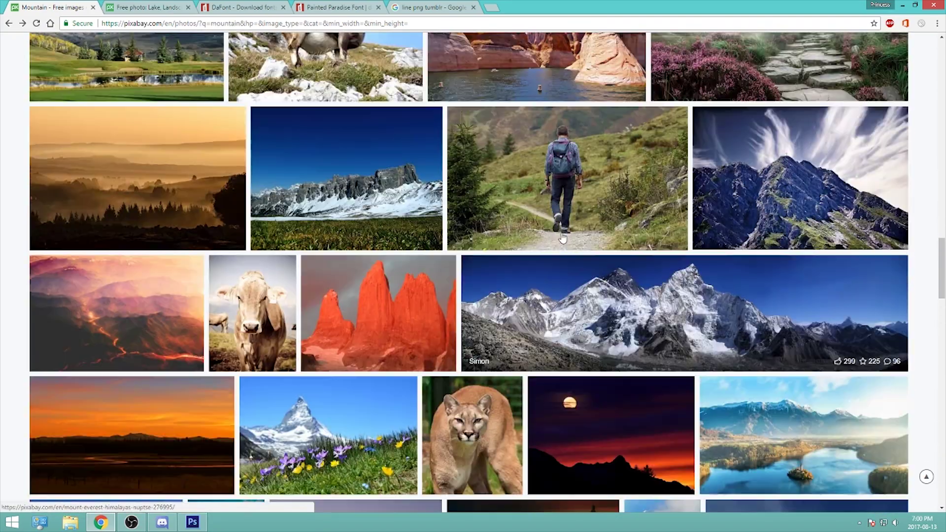
{"action": "scroll", "coordinate": [943, 241], "scroll_direction": "up", "scroll_amount": 2}
- Filter the mountain image results by the pink color
{"action": "left_click_drag", "start_coordinate": [943, 195], "coordinate": [941, 59]}
{"action": "left_click", "coordinate": [290, 77]}
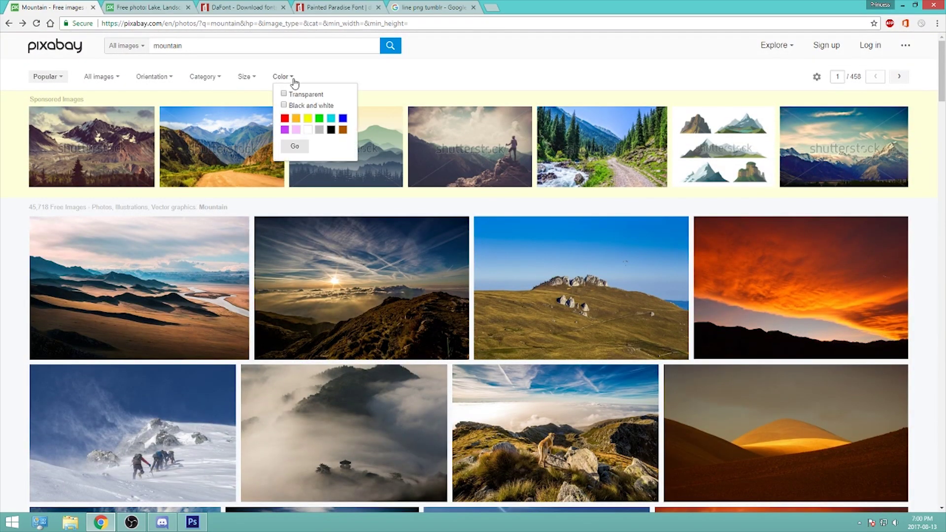
{"action": "left_click", "coordinate": [295, 130]}
{"action": "left_click", "coordinate": [295, 146]}
- Look through the pink mountain images and bring up the already open lake landscape photo page
{"action": "scroll", "coordinate": [405, 112], "scroll_direction": "down", "scroll_amount": 10}
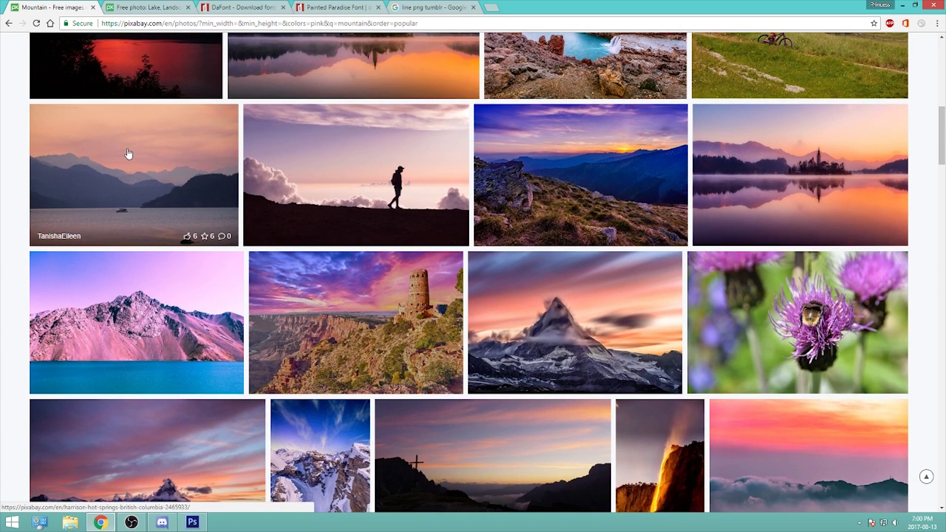
{"action": "scroll", "coordinate": [435, 226], "scroll_direction": "down", "scroll_amount": 1}
{"action": "scroll", "coordinate": [435, 226], "scroll_direction": "down", "scroll_amount": 7}
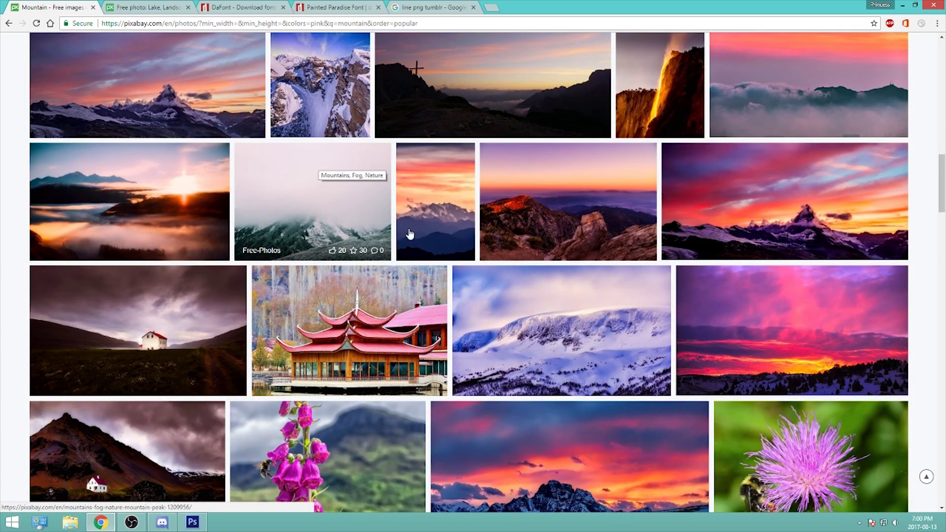
{"action": "left_click_drag", "start_coordinate": [942, 189], "coordinate": [942, 56]}
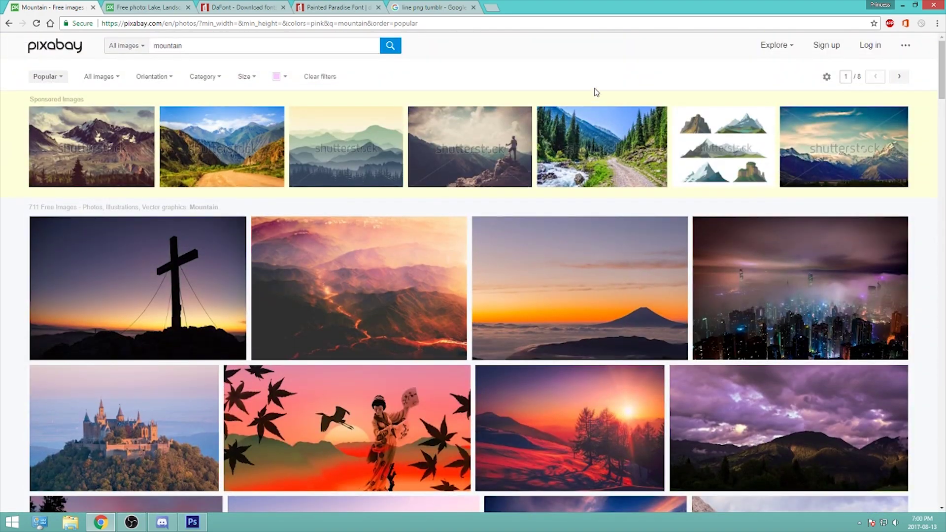
{"action": "left_click", "coordinate": [151, 6]}
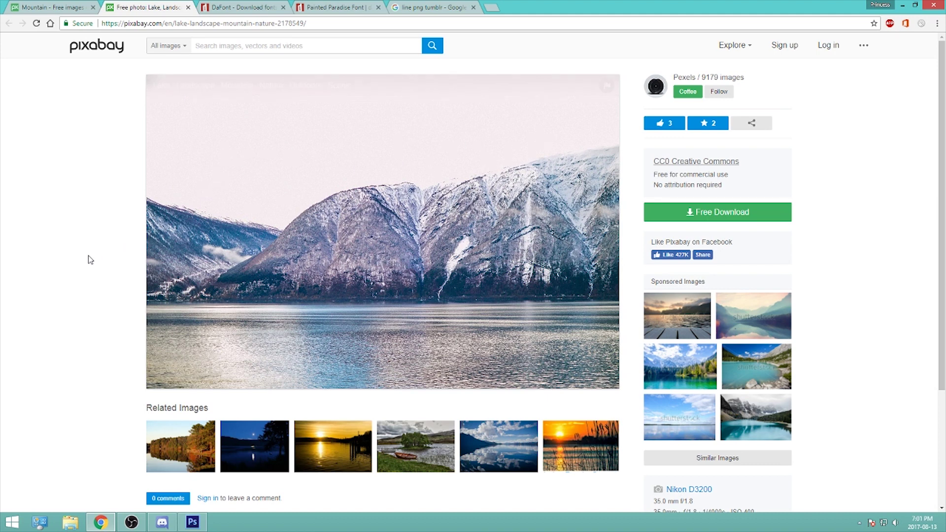
- Switch to Photoshop, place the lake-2178549_960_720 image in the document, and scale it to cover the whole canvas
{"action": "left_click", "coordinate": [192, 522]}
{"action": "left_click", "coordinate": [27, 6]}
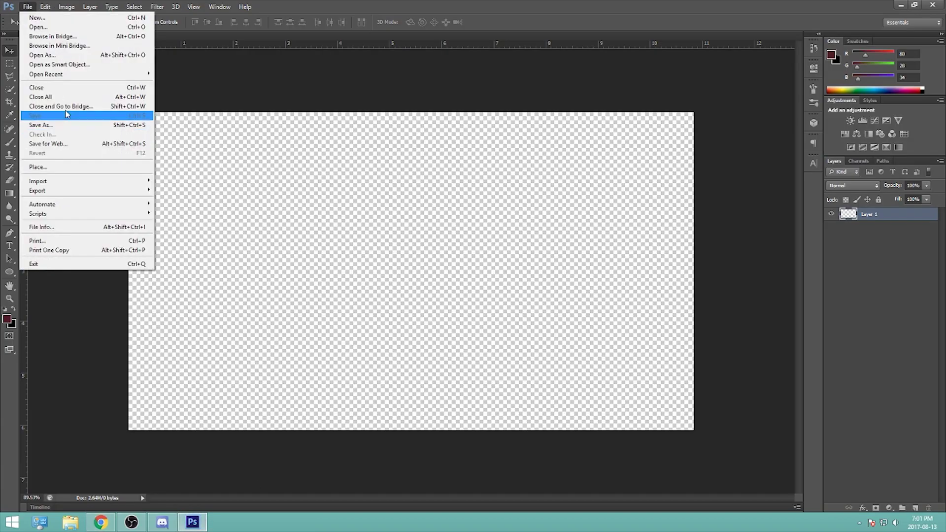
{"action": "left_click", "coordinate": [75, 166]}
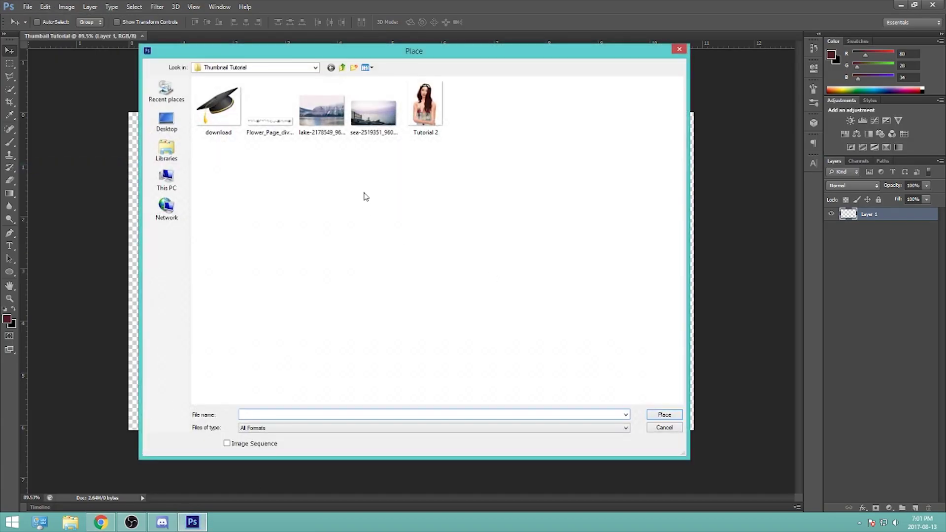
{"action": "double_click", "coordinate": [321, 111]}
{"action": "left_click_drag", "start_coordinate": [392, 231], "coordinate": [322, 208]}
{"action": "left_click_drag", "start_coordinate": [550, 376], "coordinate": [715, 463]}
{"action": "left_click_drag", "start_coordinate": [602, 407], "coordinate": [602, 410]}
{"action": "left_click", "coordinate": [495, 22]}
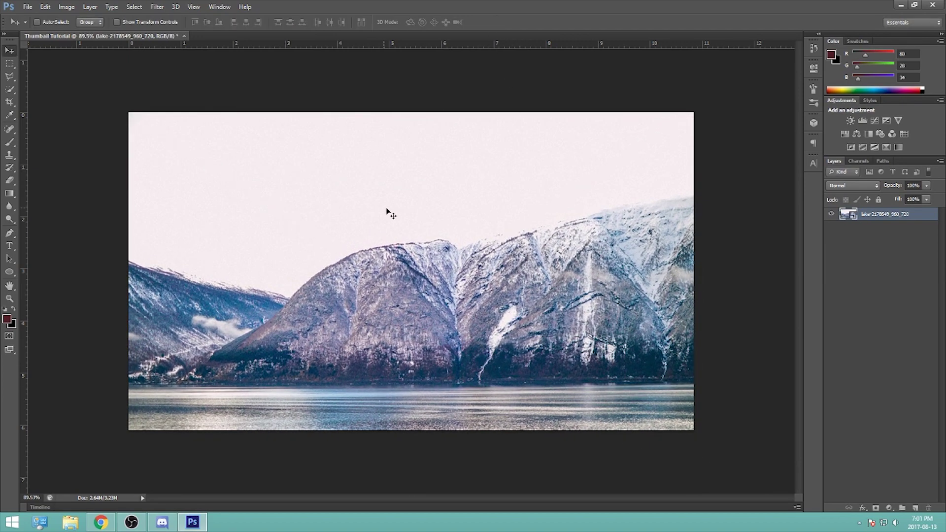
- Rasterize the placed lake image layer
{"action": "scroll", "coordinate": [548, 257], "scroll_direction": "down", "scroll_amount": 2}
{"action": "scroll", "coordinate": [549, 258], "scroll_direction": "up", "scroll_amount": 3}
{"action": "key", "text": "alt"}
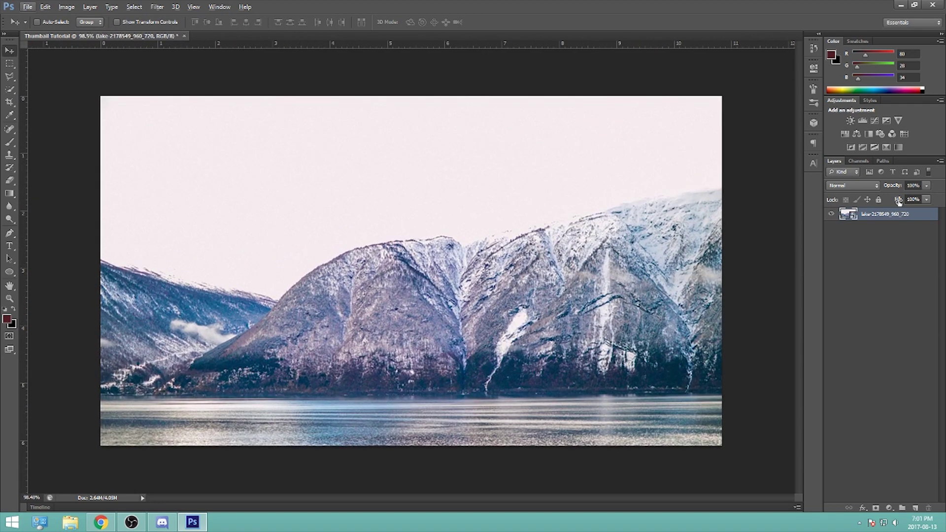
{"action": "right_click", "coordinate": [867, 222]}
{"action": "left_click", "coordinate": [761, 237]}
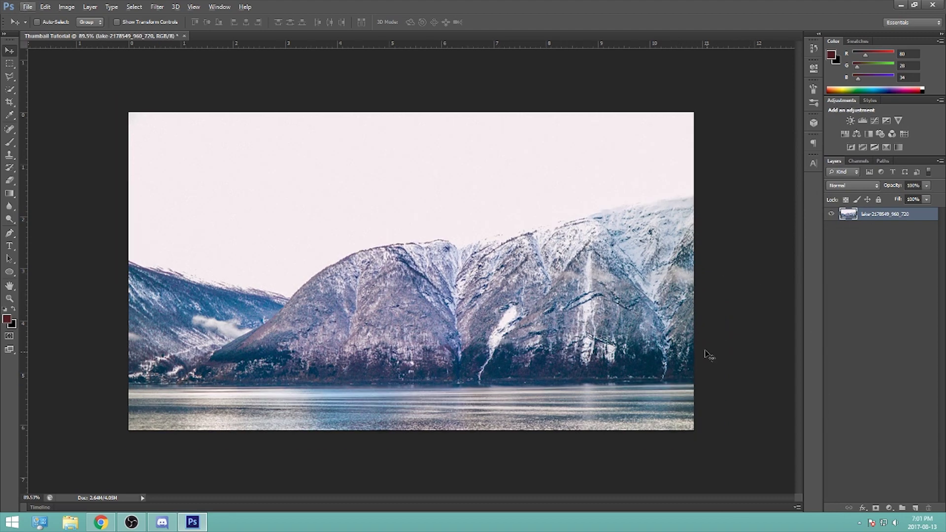
- Apply a Gaussian Blur with a 4-pixel radius to the lake image layer
{"action": "key", "text": "ctrl+plus"}
{"action": "key", "text": "ctrl+minus"}
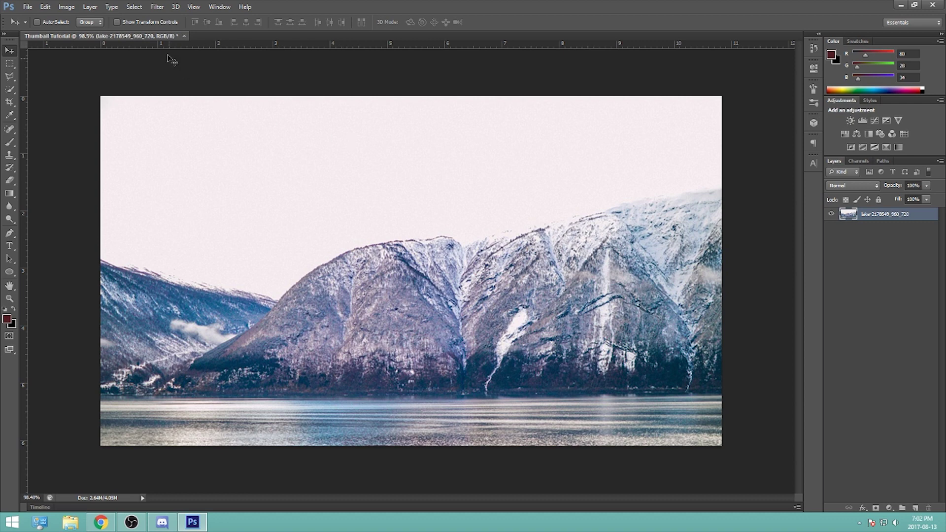
{"action": "left_click", "coordinate": [156, 8]}
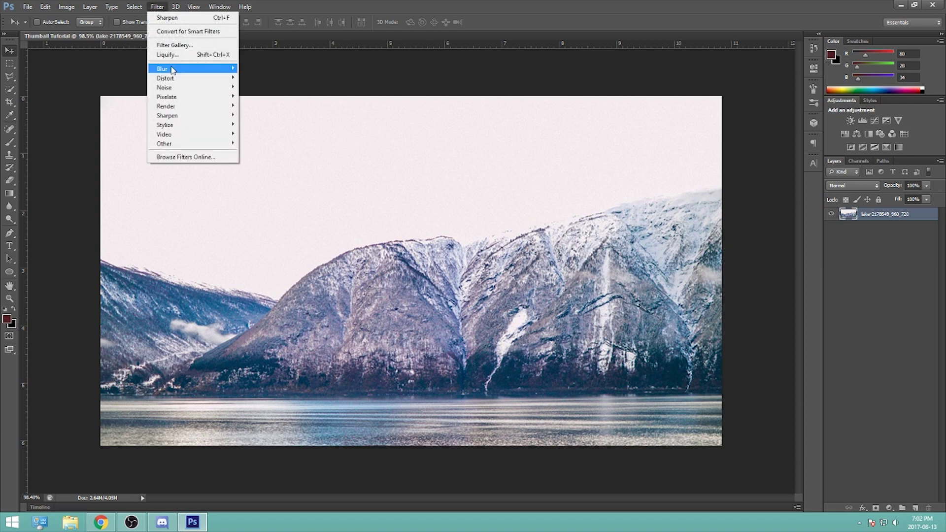
{"action": "mouse_move", "coordinate": [173, 70]}
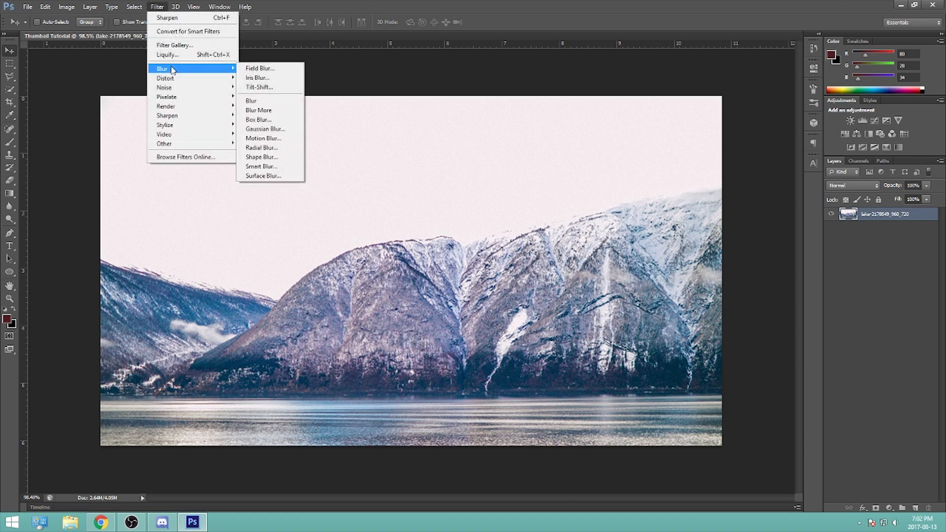
{"action": "left_click", "coordinate": [285, 129]}
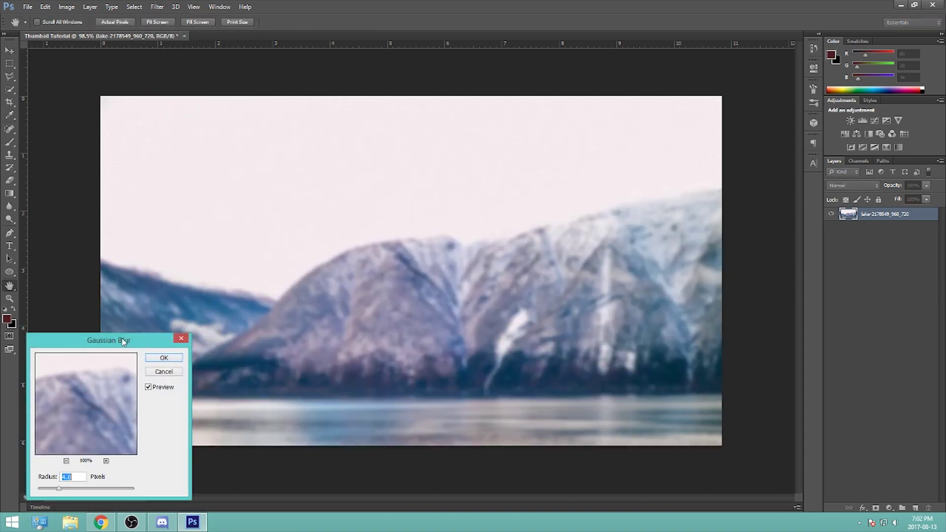
{"action": "left_click_drag", "start_coordinate": [124, 350], "coordinate": [132, 286]}
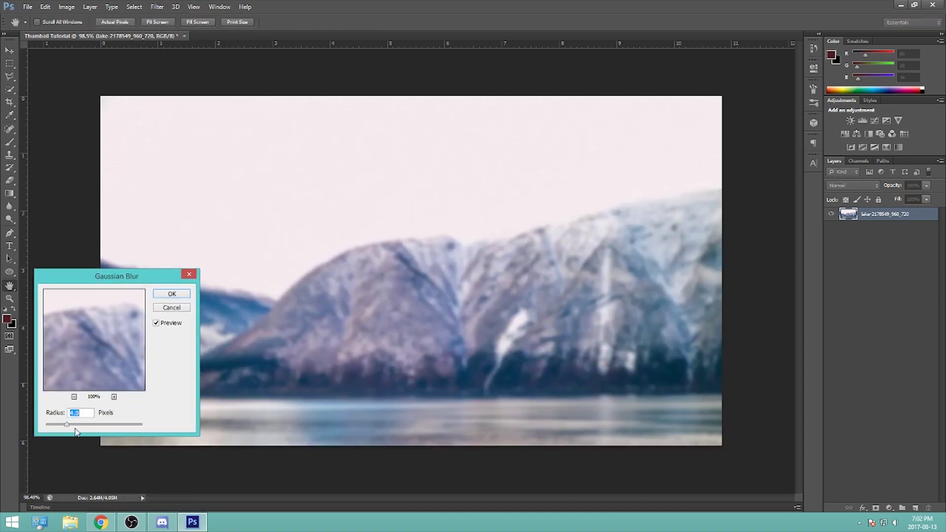
{"action": "left_click_drag", "start_coordinate": [82, 425], "coordinate": [95, 423]}
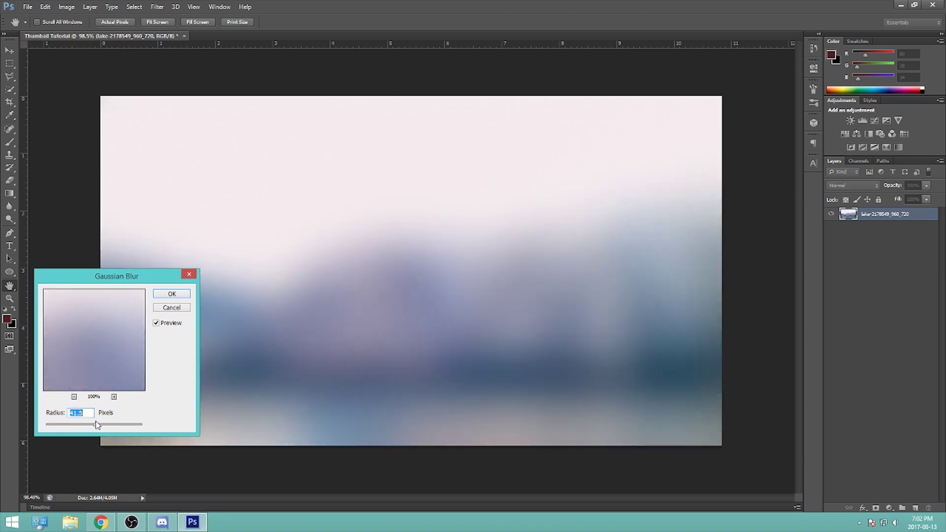
{"action": "type", "text": "4"}
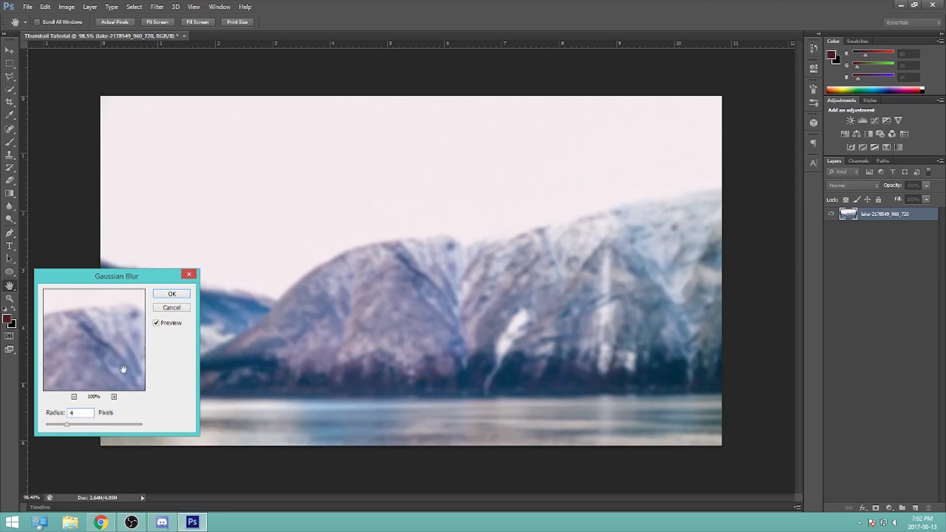
{"action": "left_click", "coordinate": [184, 295]}
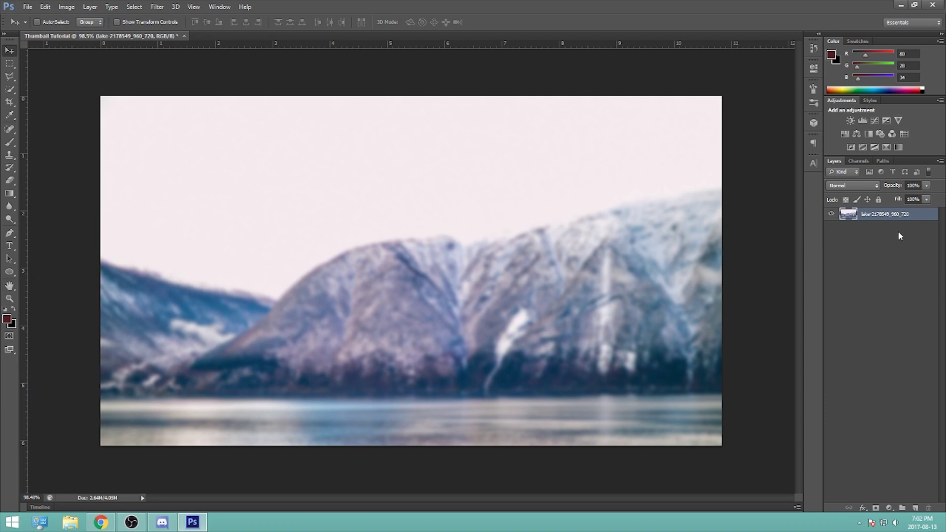
- Add a new layer, draw a dark red rectangle covering the canvas except a thin border, and show its transform controls
{"action": "left_click", "coordinate": [915, 508]}
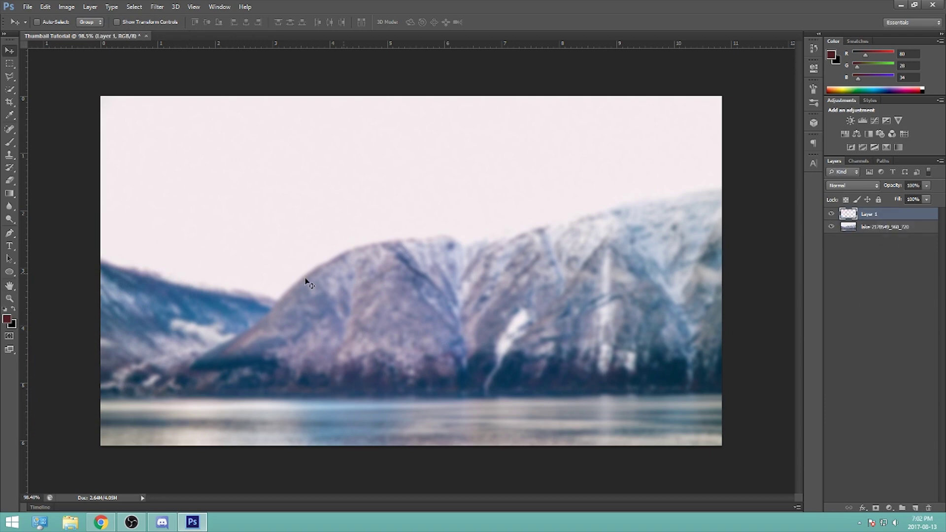
{"action": "left_click_drag", "start_coordinate": [10, 271], "coordinate": [24, 284]}
{"action": "left_click", "coordinate": [43, 270]}
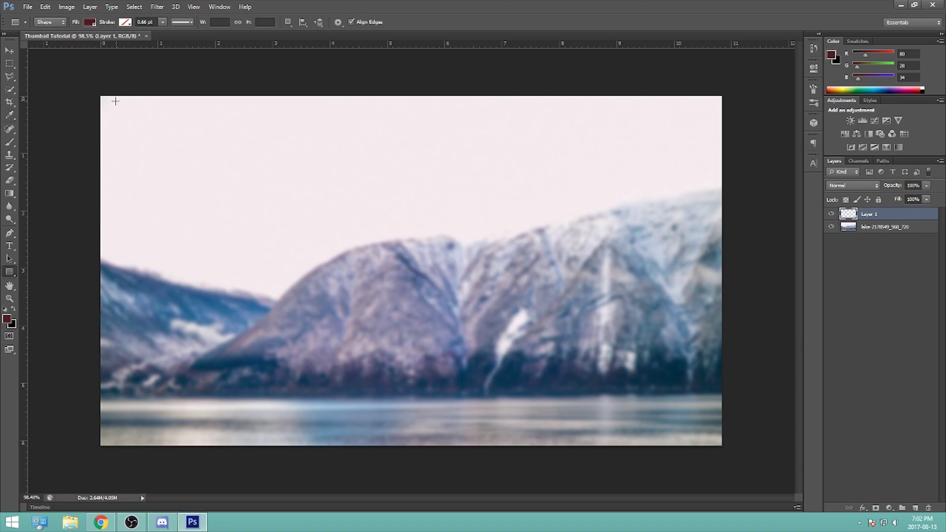
{"action": "left_click_drag", "start_coordinate": [109, 106], "coordinate": [708, 436]}
{"action": "left_click", "coordinate": [10, 51]}
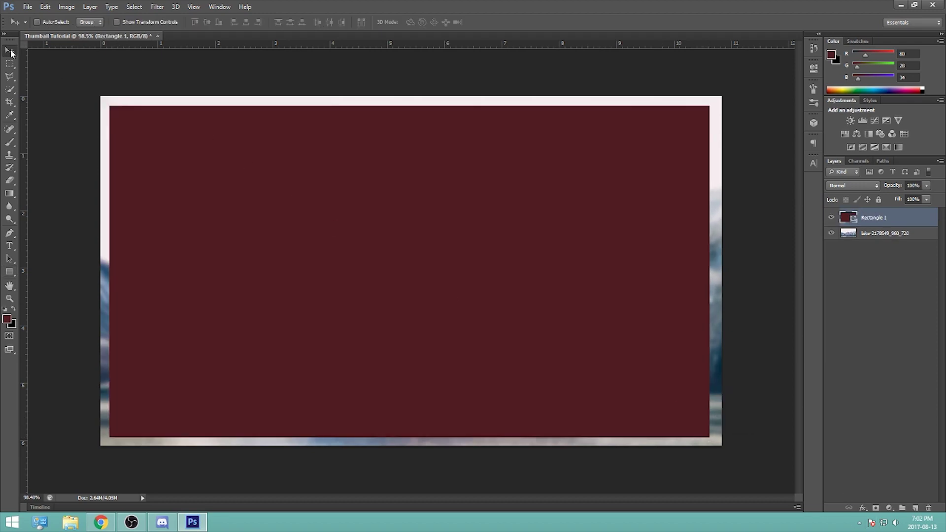
{"action": "left_click", "coordinate": [117, 22]}
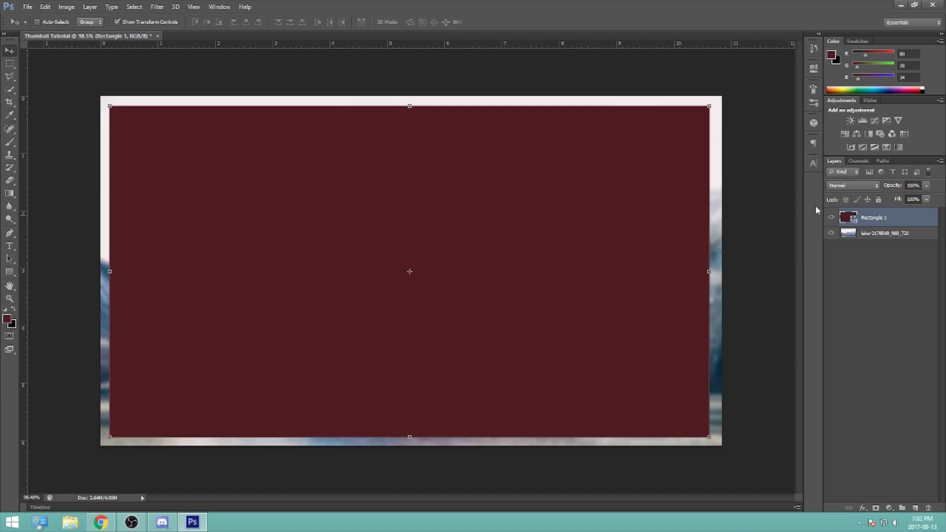
- Add a Color Overlay layer style to the rectangle in black (000000), using Normal blend mode at 100% opacity
{"action": "right_click", "coordinate": [875, 223]}
{"action": "left_click", "coordinate": [785, 143]}
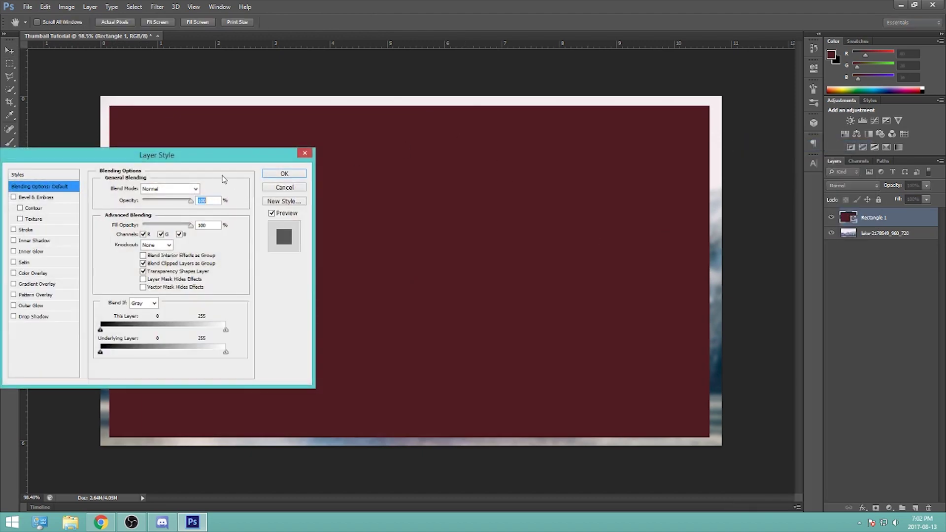
{"action": "left_click_drag", "start_coordinate": [196, 160], "coordinate": [815, 243]}
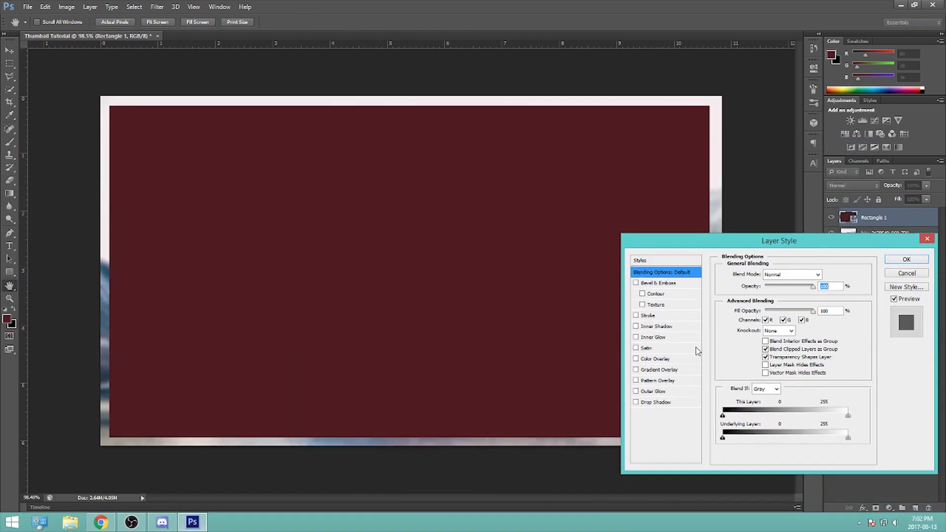
{"action": "left_click", "coordinate": [655, 359]}
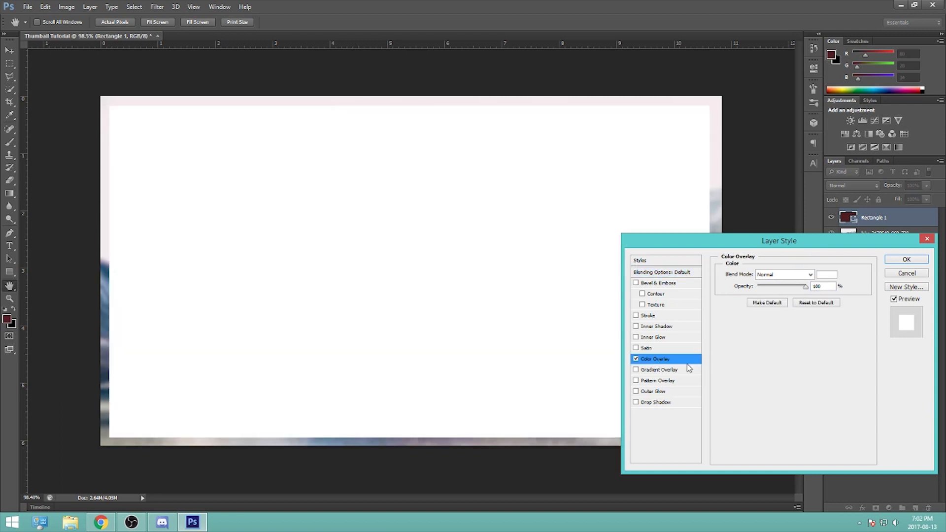
{"action": "left_click", "coordinate": [826, 274]}
{"action": "left_click", "coordinate": [623, 432]}
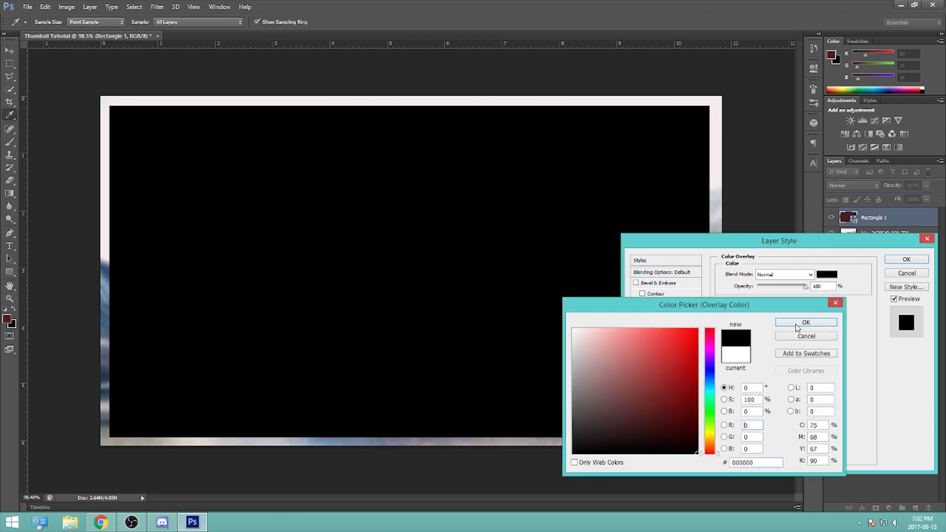
{"action": "left_click", "coordinate": [808, 319]}
{"action": "key", "text": "Return"}
{"action": "key", "text": "v"}
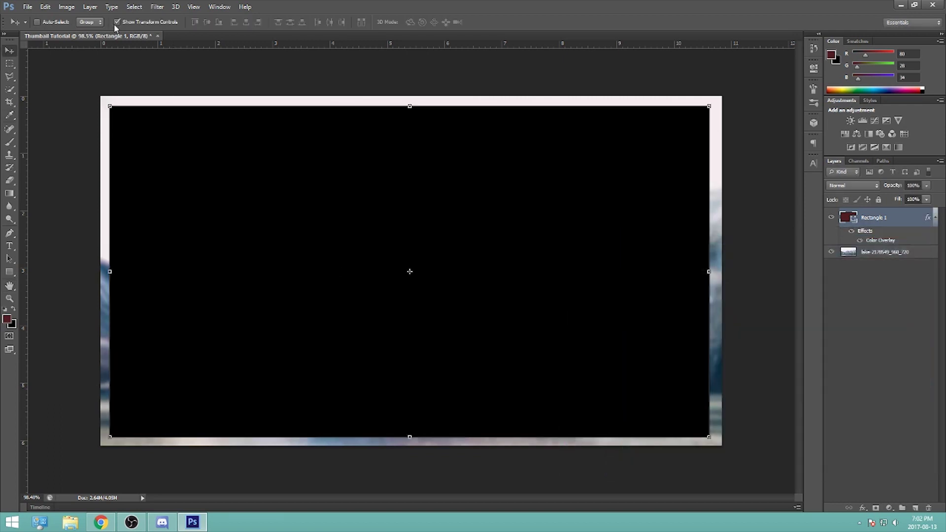
- Shrink the black rectangle to 99.11% width and 98.54% height so the border around it is even
{"action": "left_click_drag", "start_coordinate": [109, 271], "coordinate": [114, 272]}
{"action": "left_click_drag", "start_coordinate": [413, 106], "coordinate": [413, 109]}
{"action": "left_click_drag", "start_coordinate": [706, 273], "coordinate": [704, 273]}
{"action": "mouse_move", "coordinate": [411, 433]}
{"action": "left_mouse_down"}
{"action": "mouse_move", "coordinate": [411, 420]}
{"action": "mouse_move", "coordinate": [411, 433]}
{"action": "left_mouse_up"}
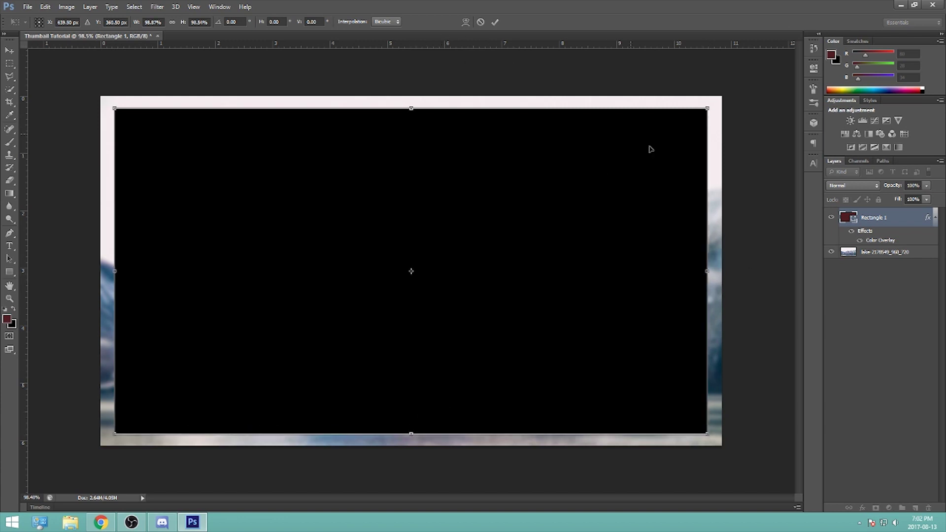
{"action": "left_click_drag", "start_coordinate": [706, 274], "coordinate": [708, 273]}
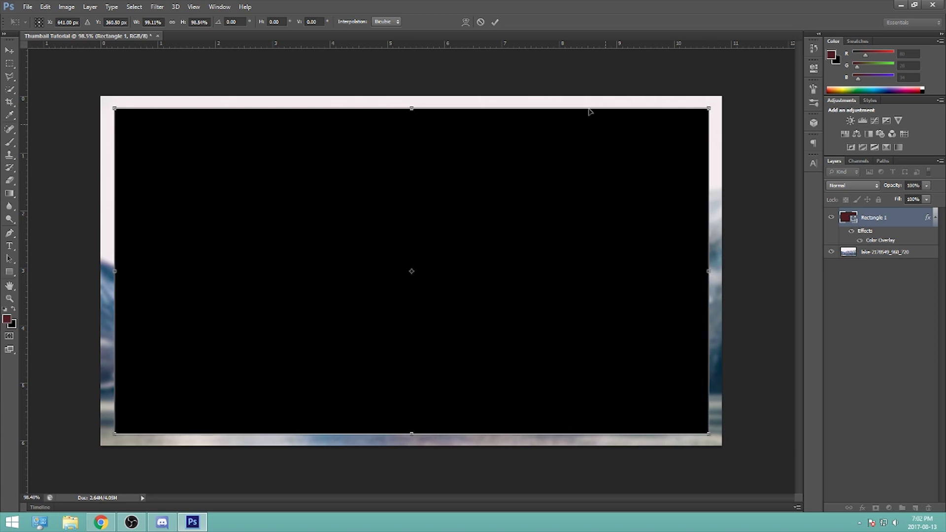
{"action": "left_click", "coordinate": [494, 21]}
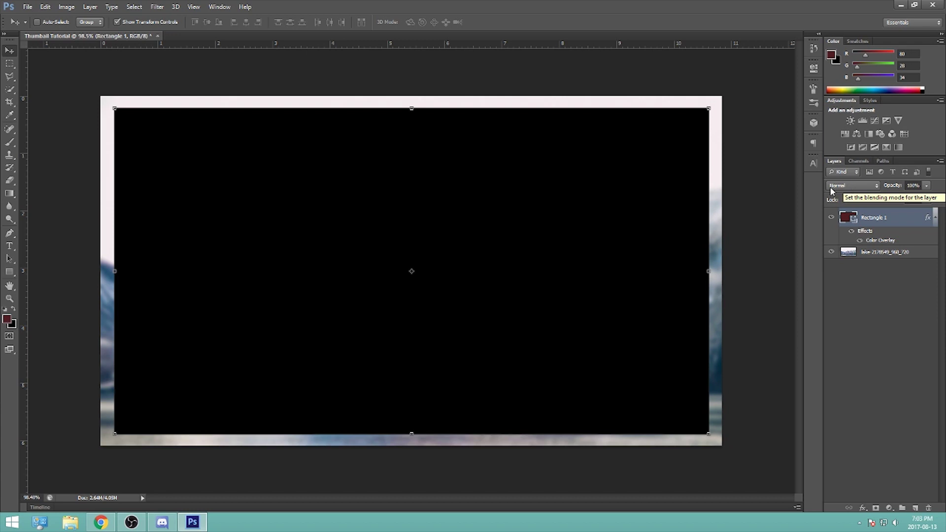
- Lower the rectangle layer's opacity to 25%, hide the transform controls, and deselect the layer
{"action": "left_click", "coordinate": [927, 186]}
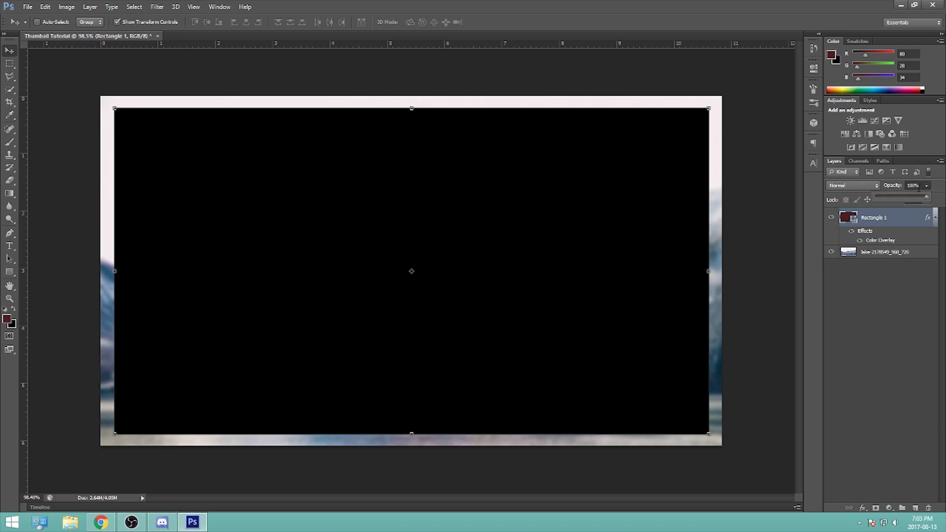
{"action": "left_click_drag", "start_coordinate": [926, 196], "coordinate": [891, 197]}
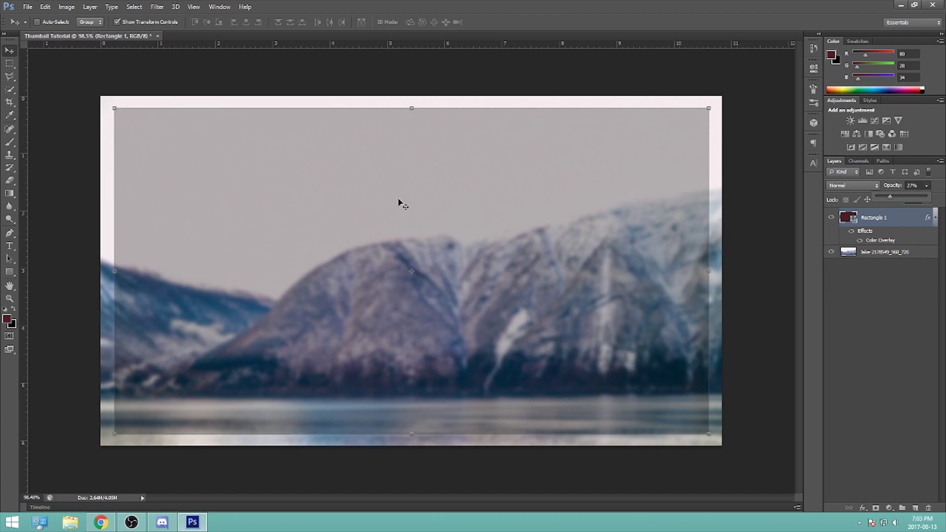
{"action": "left_click", "coordinate": [117, 22]}
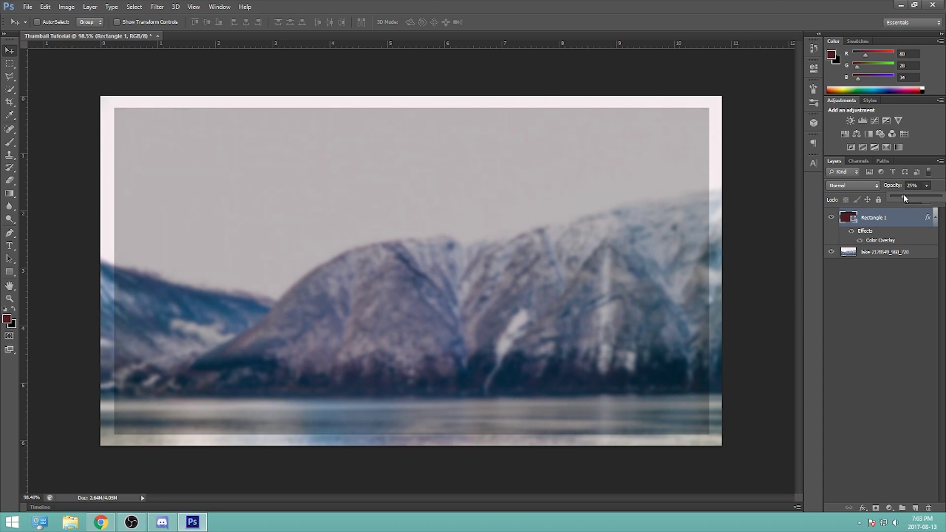
{"action": "left_click", "coordinate": [898, 305]}
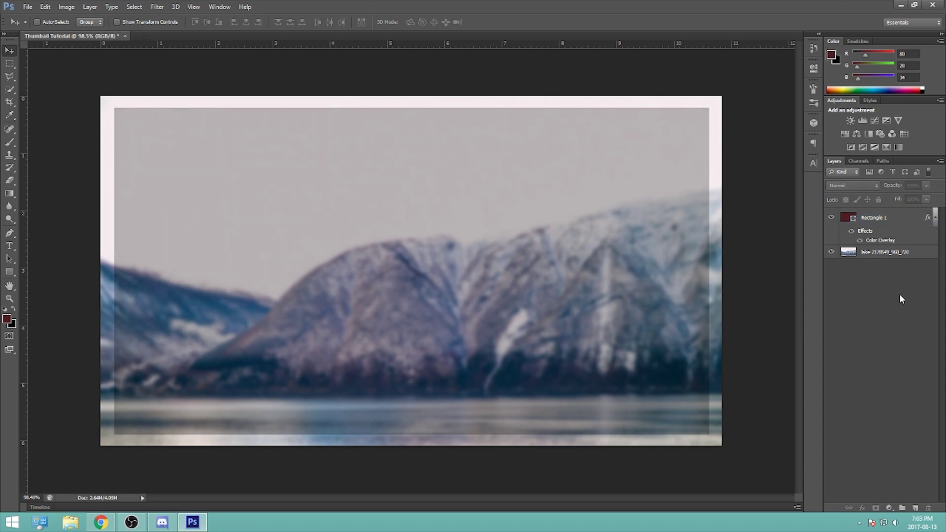
- Create a new empty layer above the rectangle layer
{"action": "scroll", "coordinate": [639, 313], "scroll_direction": "down", "scroll_amount": 5}
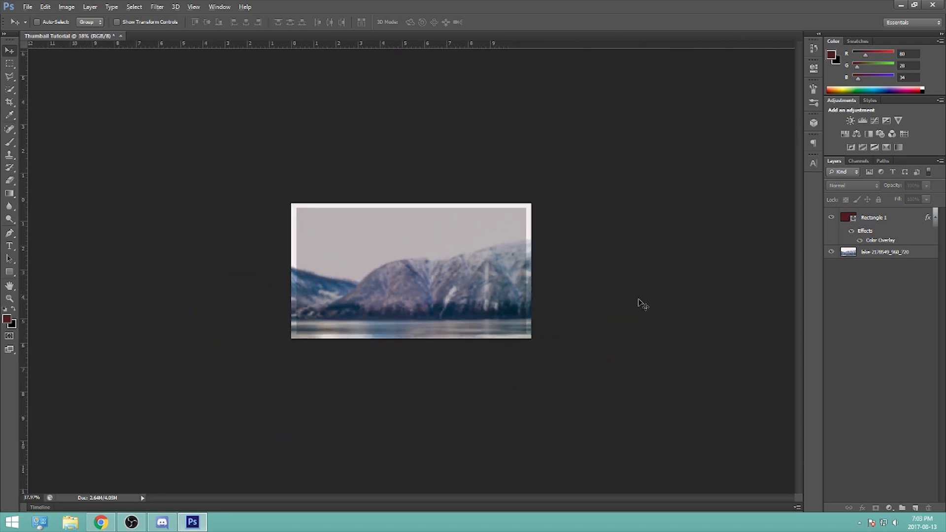
{"action": "scroll", "coordinate": [643, 304], "scroll_direction": "up", "scroll_amount": 5}
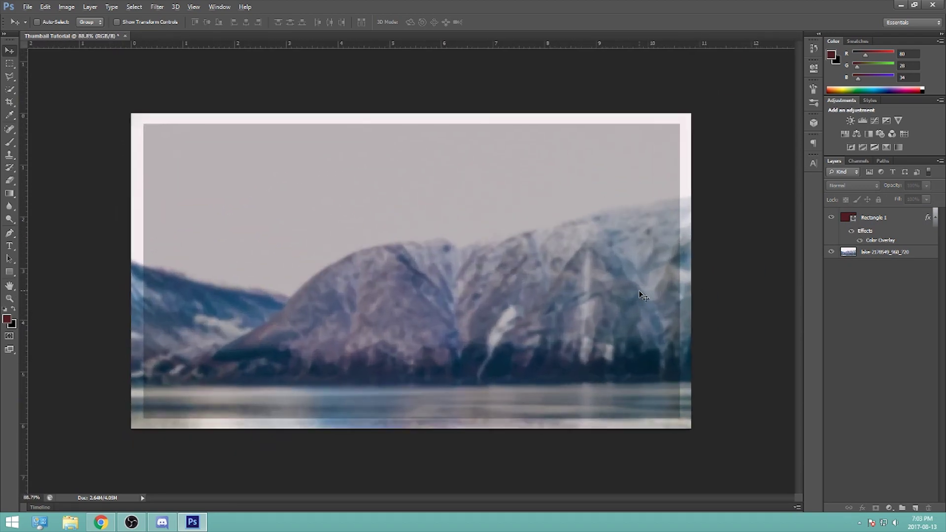
{"action": "scroll", "coordinate": [636, 295], "scroll_direction": "down", "scroll_amount": 2}
{"action": "scroll", "coordinate": [737, 274], "scroll_direction": "up", "scroll_amount": 1}
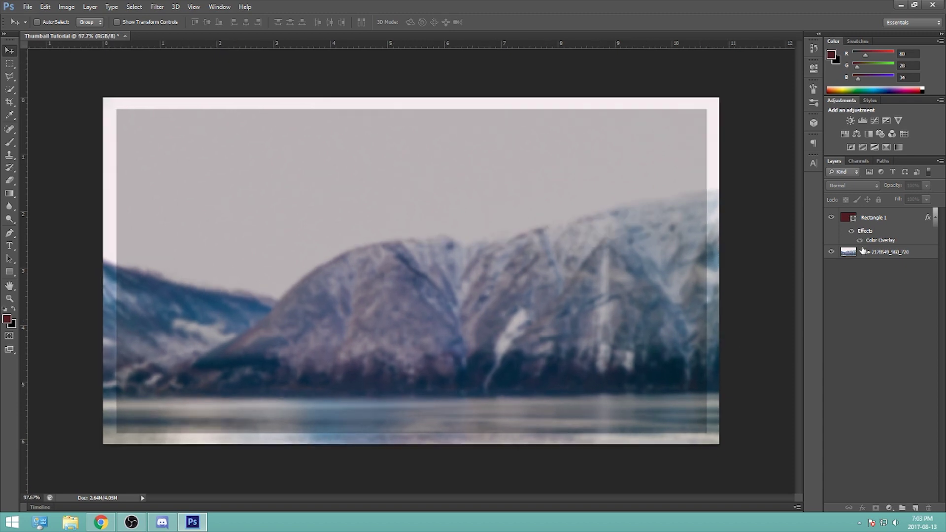
{"action": "left_click", "coordinate": [871, 223]}
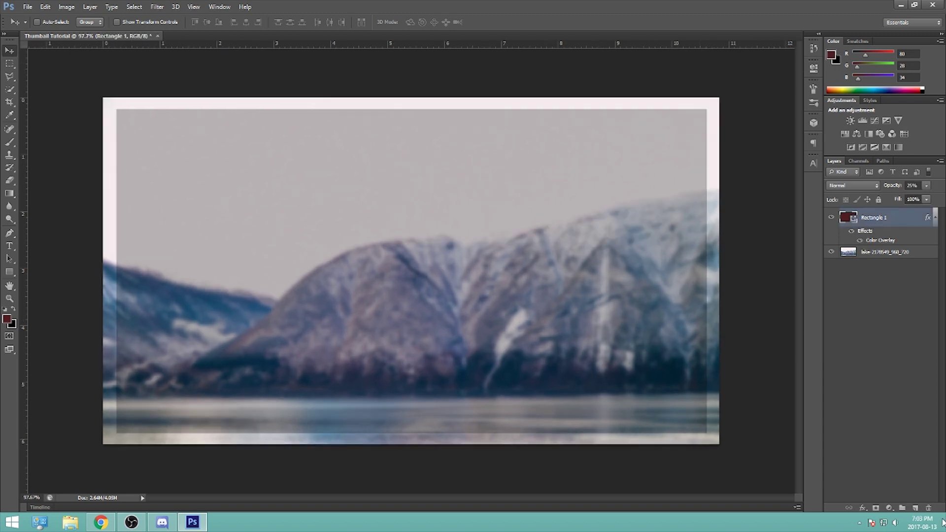
{"action": "left_click", "coordinate": [915, 508]}
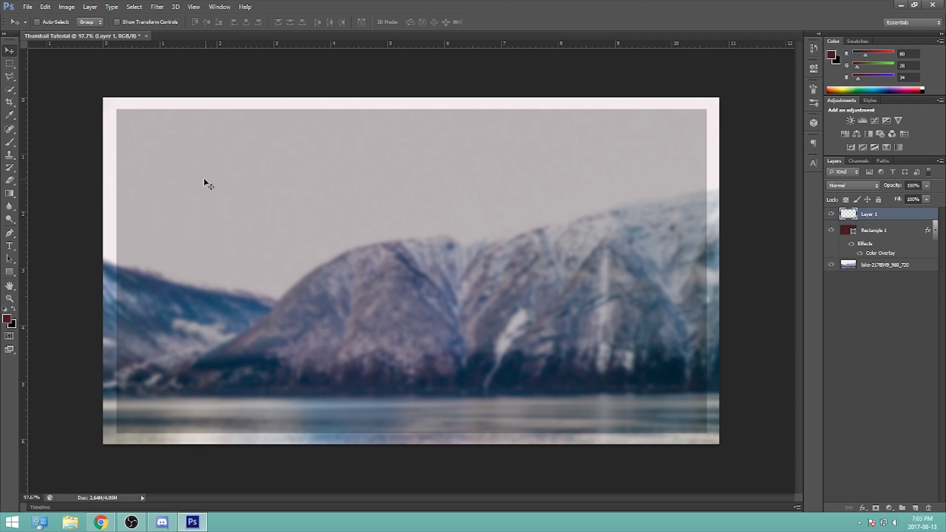
- Activate the Gradient tool and choose the black-to-white gradient preset
{"action": "left_click", "coordinate": [4, 195]}
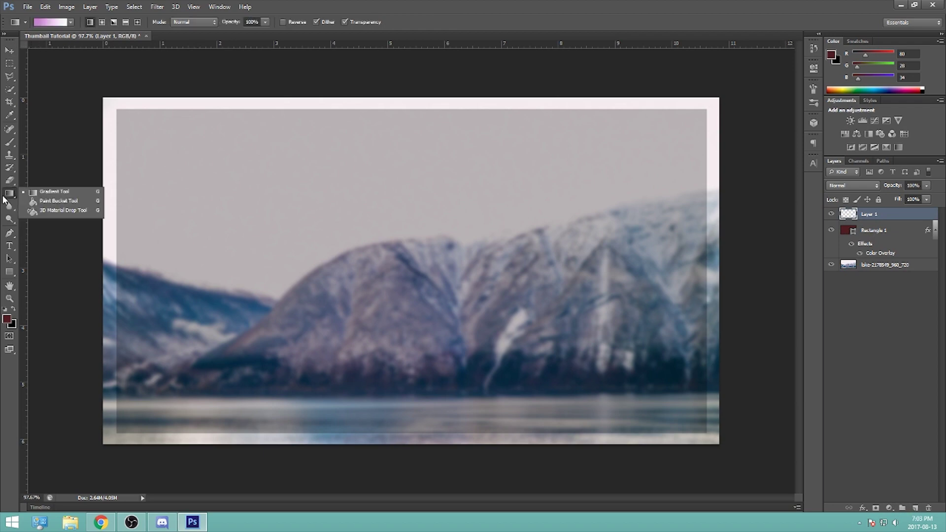
{"action": "left_click", "coordinate": [6, 197]}
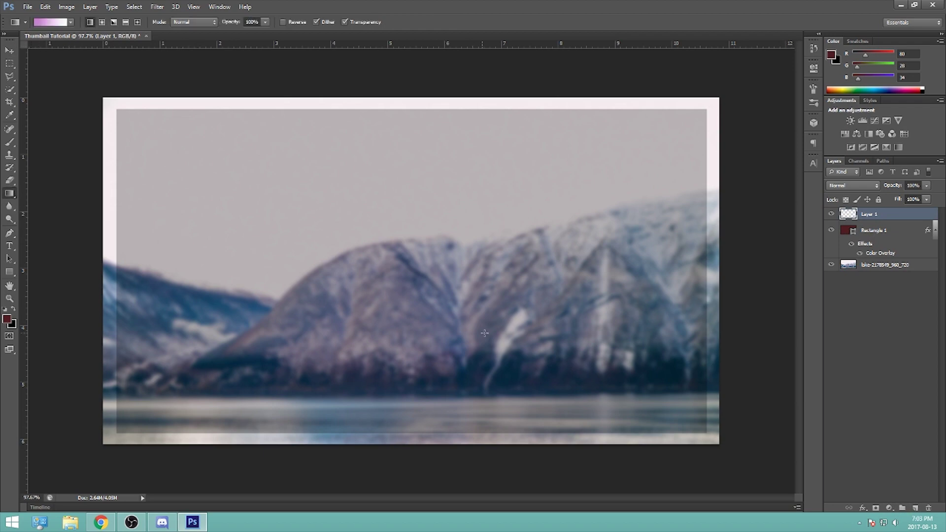
{"action": "scroll", "coordinate": [484, 333], "scroll_direction": "down", "scroll_amount": 2}
{"action": "left_click", "coordinate": [71, 22]}
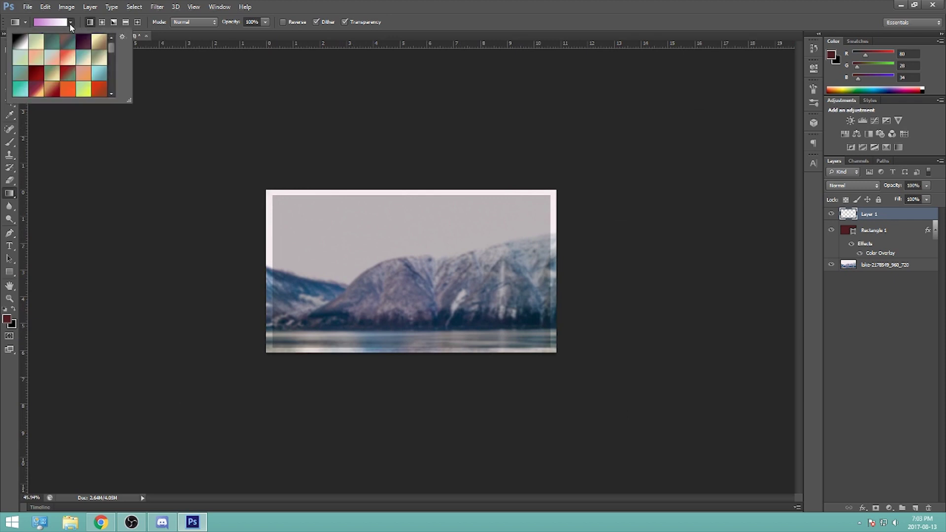
{"action": "mouse_move", "coordinate": [111, 49]}
{"action": "left_mouse_down"}
{"action": "mouse_move", "coordinate": [113, 81]}
{"action": "mouse_move", "coordinate": [114, 43]}
{"action": "left_mouse_up"}
{"action": "left_click", "coordinate": [75, 21]}
{"action": "scroll", "coordinate": [110, 62], "scroll_direction": "up", "scroll_amount": 2}
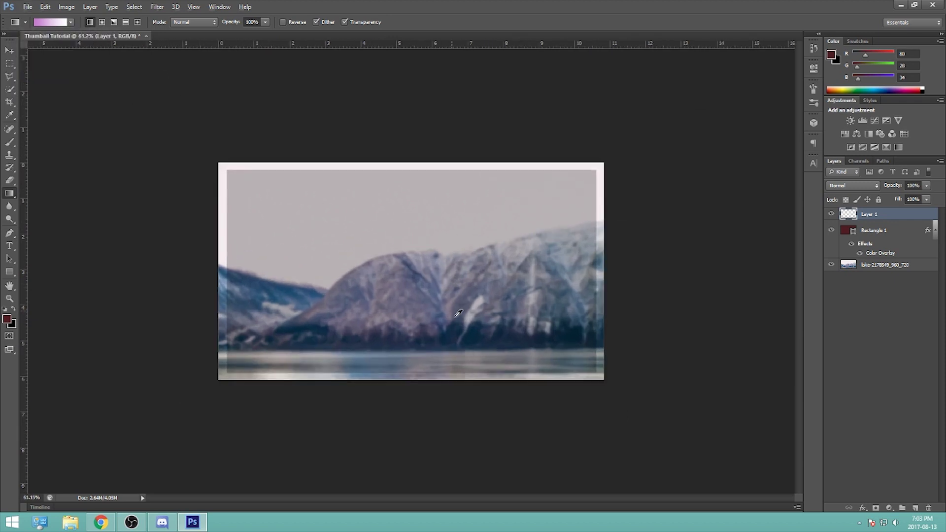
{"action": "left_click", "coordinate": [70, 23]}
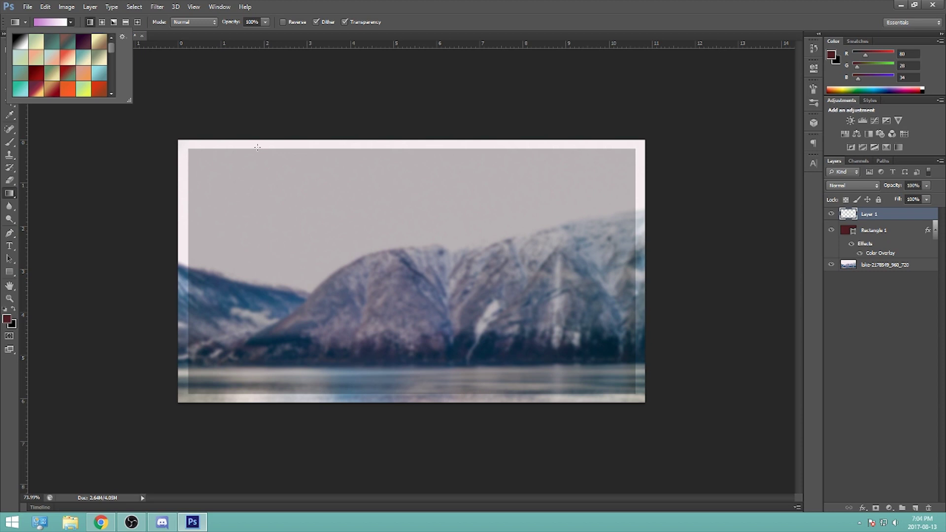
{"action": "left_click", "coordinate": [21, 43]}
{"action": "left_click", "coordinate": [71, 23]}
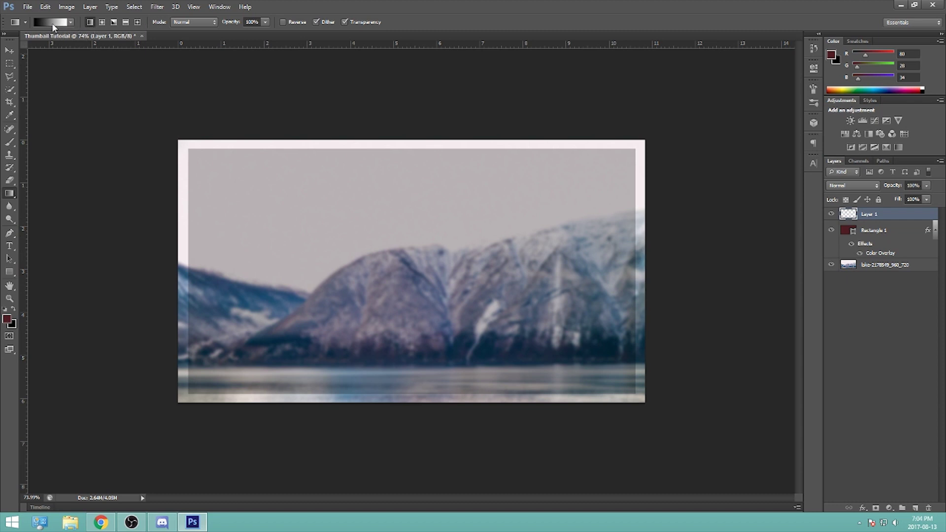
- Change the gradient's black stop to purple #b87fd0 and apply the edited purple-to-white gradient
{"action": "left_click", "coordinate": [52, 23]}
{"action": "left_click", "coordinate": [496, 275]}
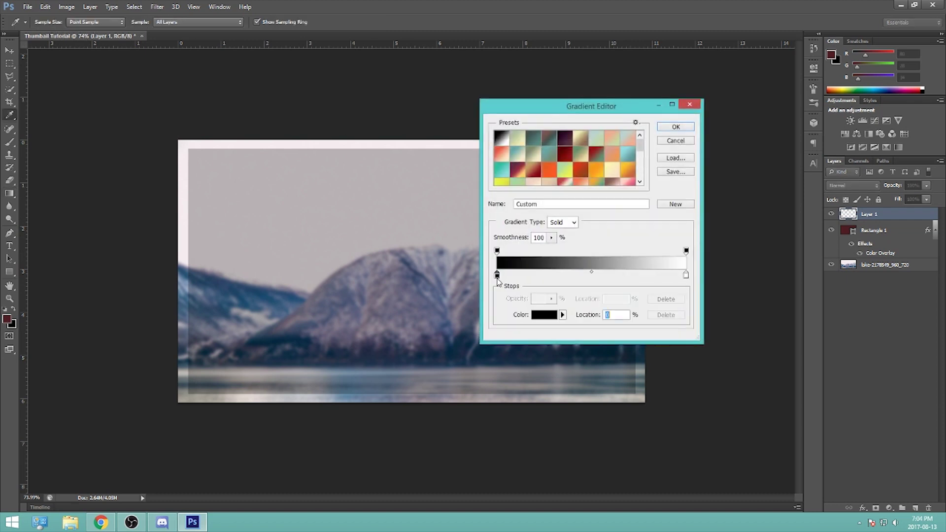
{"action": "left_click", "coordinate": [543, 314]}
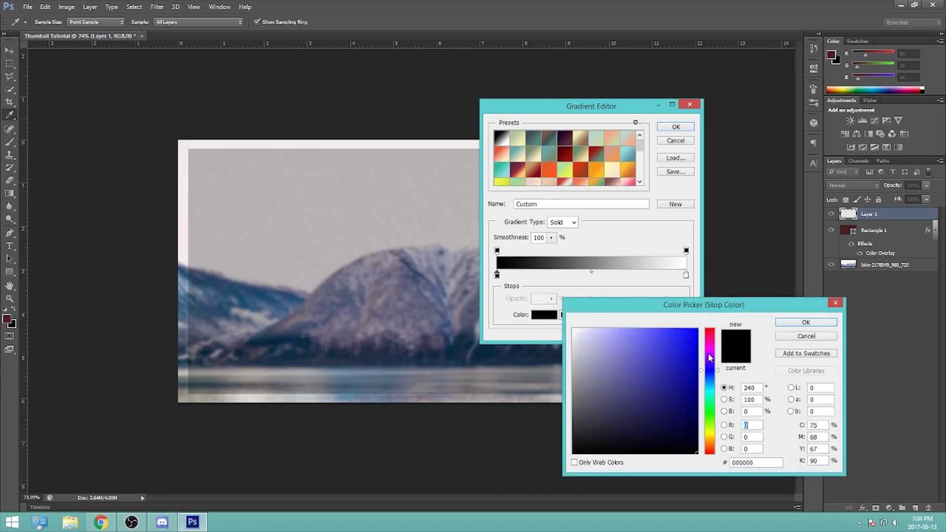
{"action": "left_click_drag", "start_coordinate": [718, 373], "coordinate": [718, 360]}
{"action": "mouse_move", "coordinate": [631, 346]}
{"action": "left_mouse_down"}
{"action": "mouse_move", "coordinate": [623, 340]}
{"action": "mouse_move", "coordinate": [621, 357]}
{"action": "mouse_move", "coordinate": [625, 334]}
{"action": "left_mouse_up"}
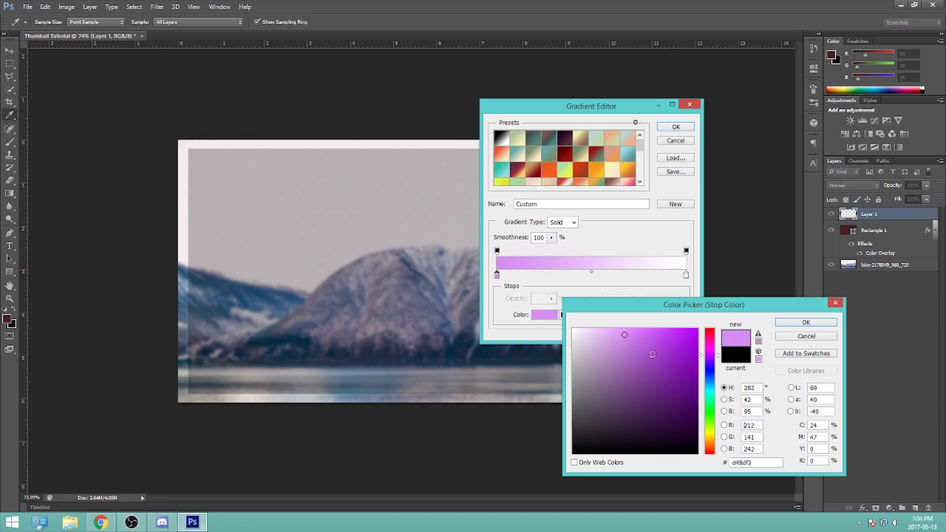
{"action": "left_click", "coordinate": [620, 353]}
{"action": "left_click_drag", "start_coordinate": [619, 352], "coordinate": [621, 351]}
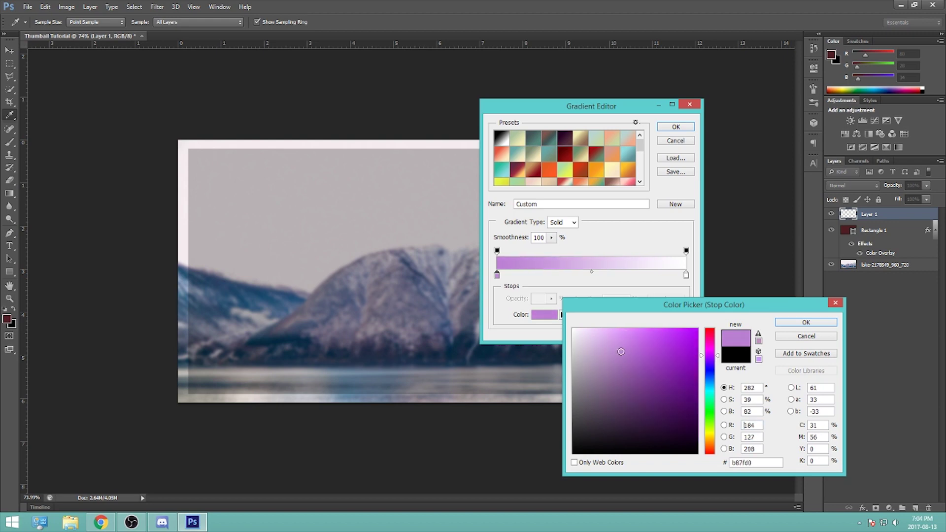
{"action": "left_click", "coordinate": [806, 322]}
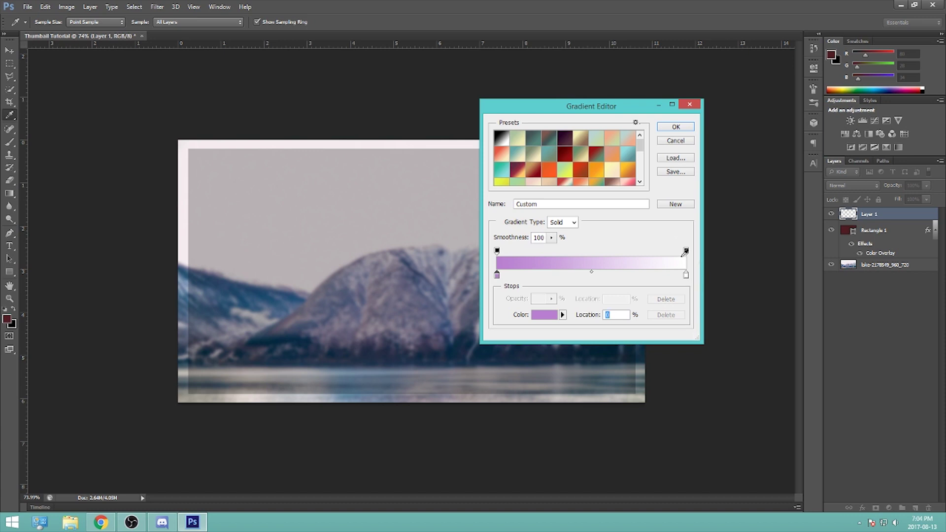
{"action": "left_click", "coordinate": [675, 127]}
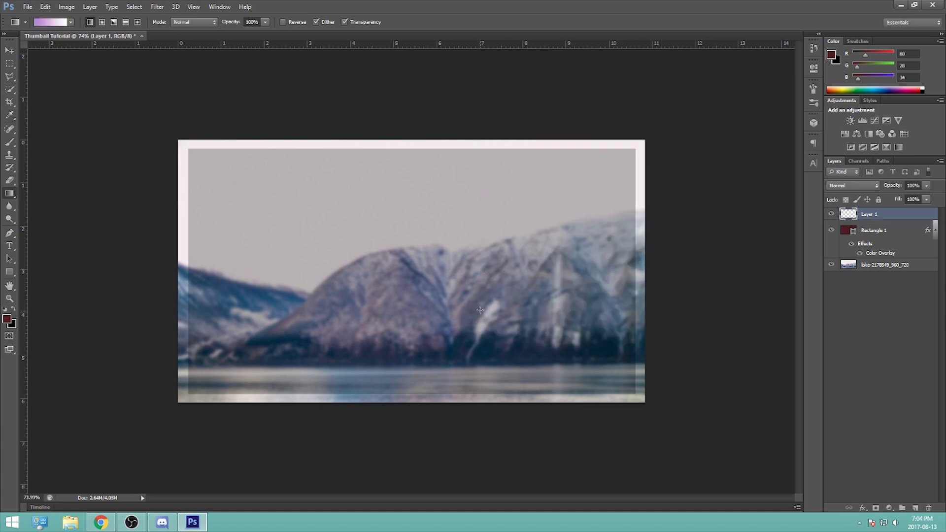
- Fill the empty layer with the purple-to-white gradient, running vertically from purple at the canvas bottom to white at the top
{"action": "scroll", "coordinate": [481, 310], "scroll_direction": "down", "scroll_amount": 3}
{"action": "left_click_drag", "start_coordinate": [407, 427], "coordinate": [406, 165]}
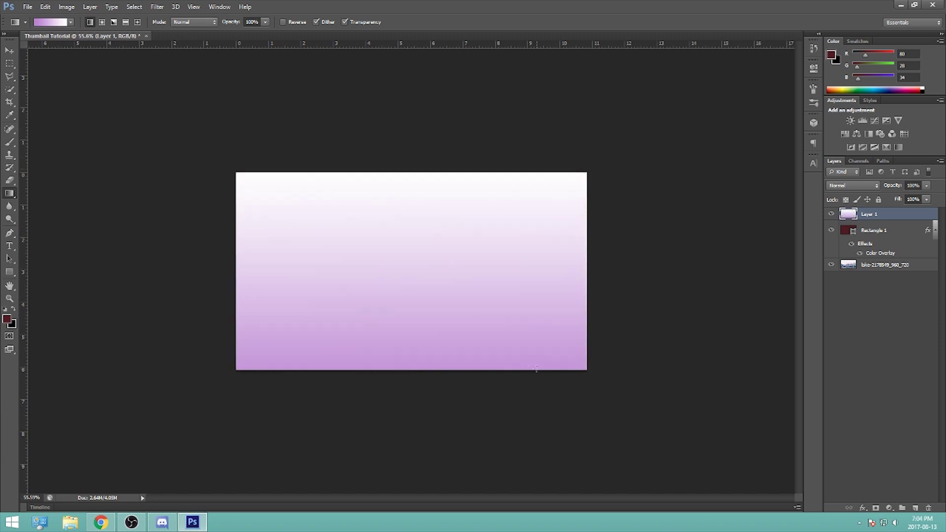
{"action": "scroll", "coordinate": [599, 329], "scroll_direction": "up", "scroll_amount": 3}
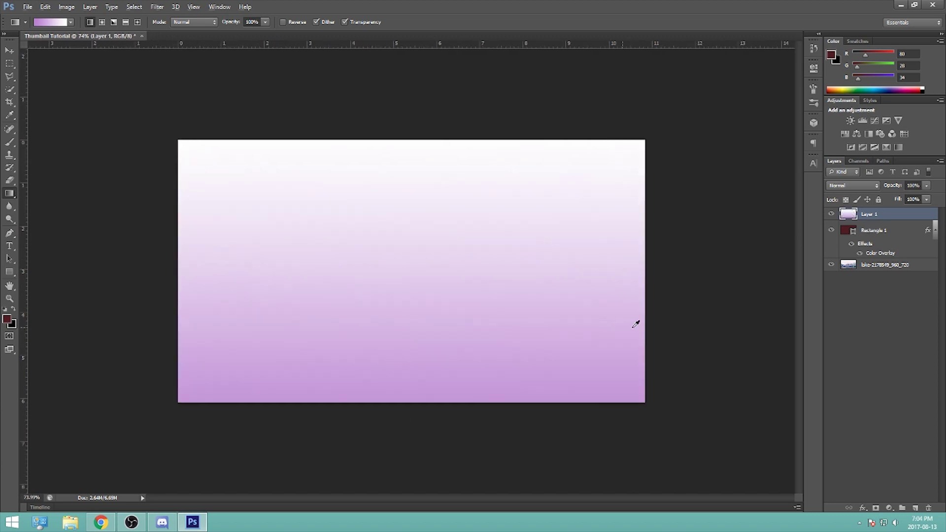
- Lower the gradient layer's opacity to 50%
{"action": "left_click", "coordinate": [848, 187]}
{"action": "left_click", "coordinate": [890, 185]}
{"action": "left_click_drag", "start_coordinate": [892, 197], "coordinate": [899, 194]}
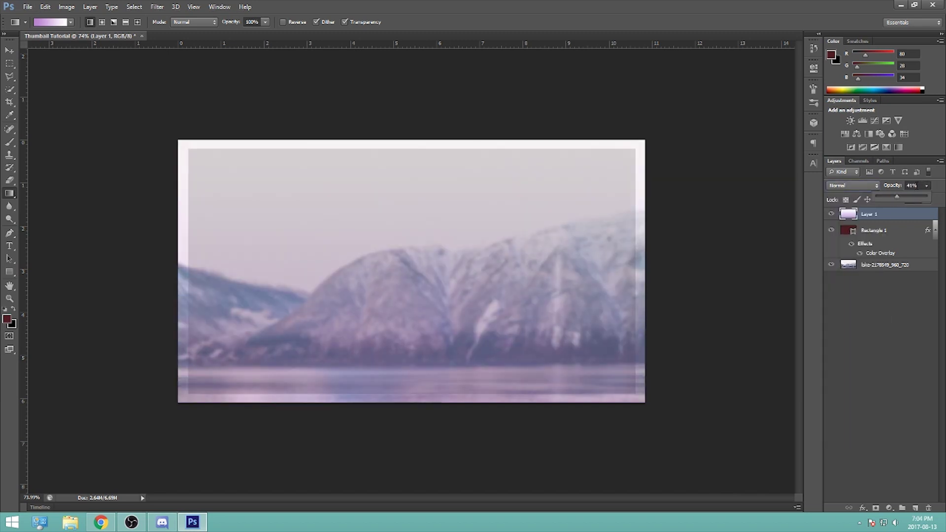
{"action": "left_click", "coordinate": [910, 186]}
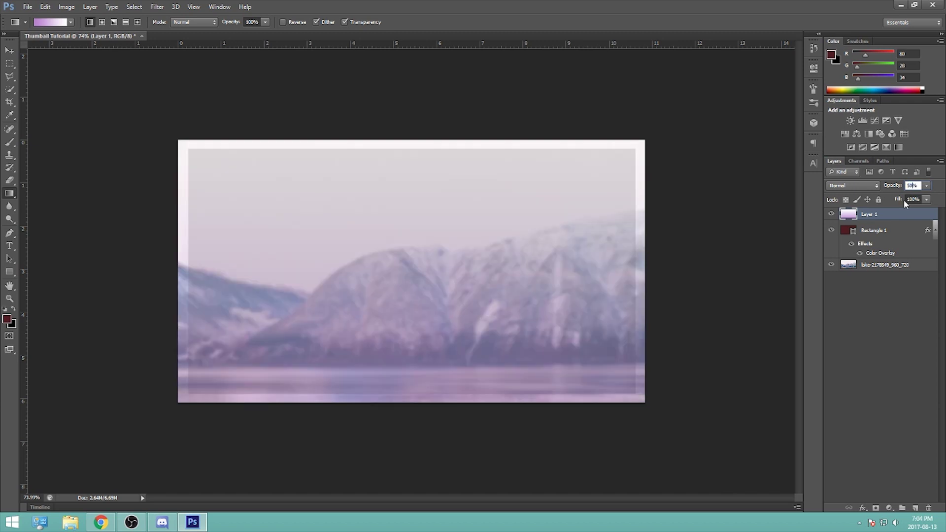
{"action": "left_click", "coordinate": [912, 309]}
- Try the Pin Light blend mode on the gradient layer, settle on Overlay, and switch to the Move tool
{"action": "left_click", "coordinate": [860, 213]}
{"action": "left_click", "coordinate": [848, 186]}
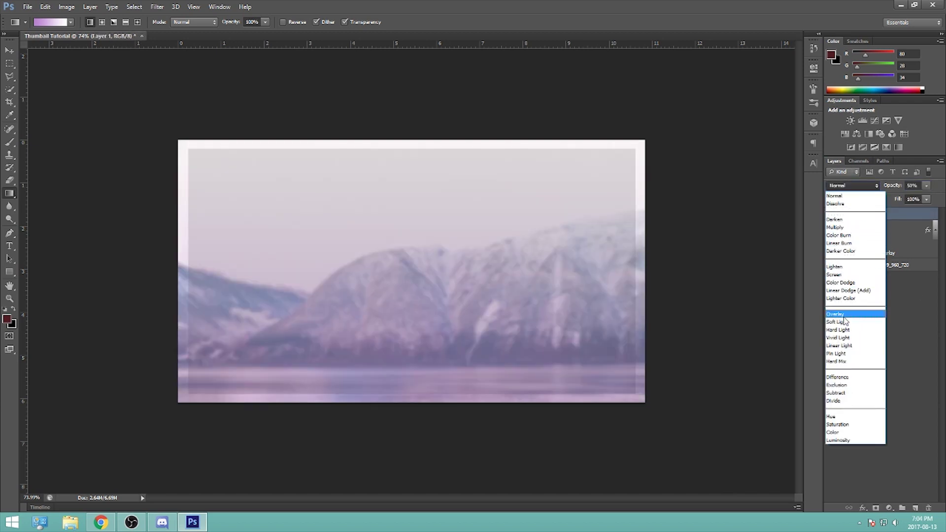
{"action": "left_click", "coordinate": [837, 353]}
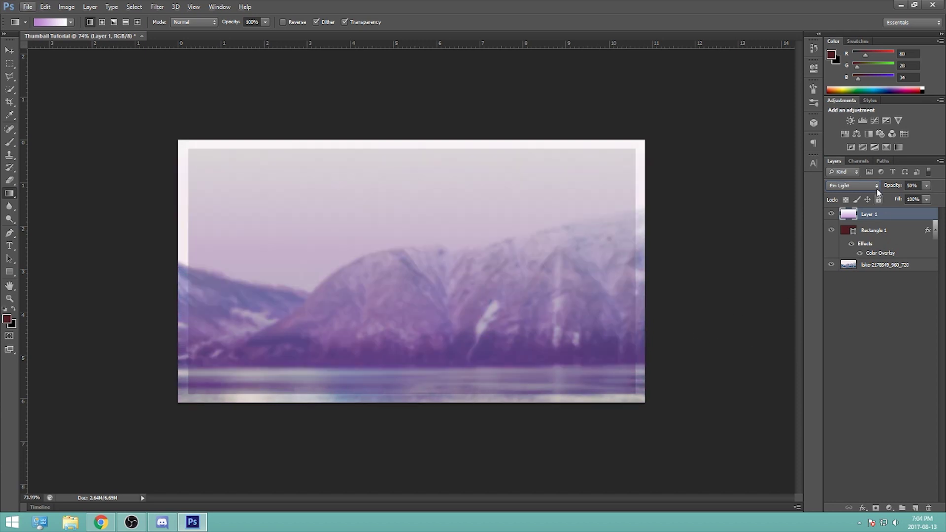
{"action": "left_click", "coordinate": [852, 185]}
{"action": "left_click", "coordinate": [838, 314]}
{"action": "key", "text": "v"}
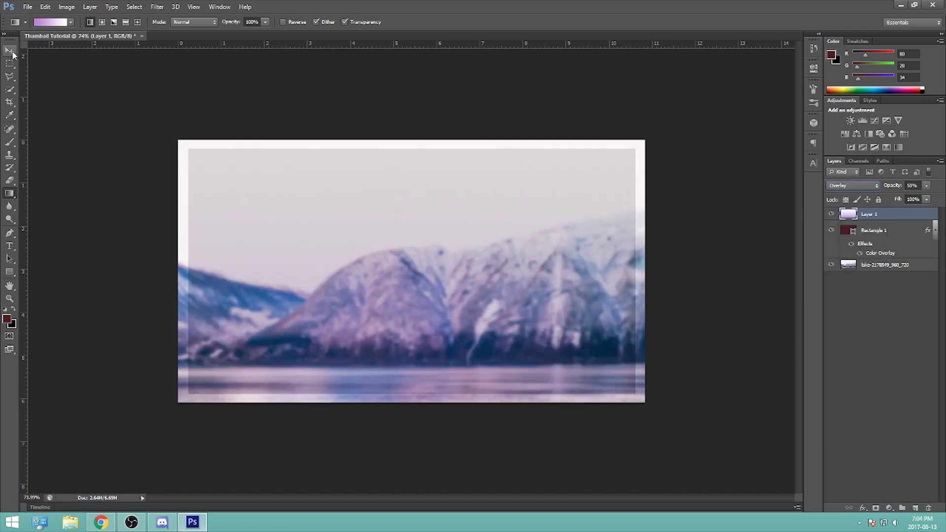
- Compare the thumbnail with and without the gradient layer by toggling its visibility, leaving the layer shown
{"action": "scroll", "coordinate": [120, 118], "scroll_direction": "down", "scroll_amount": 4}
{"action": "scroll", "coordinate": [187, 175], "scroll_direction": "up", "scroll_amount": 4}
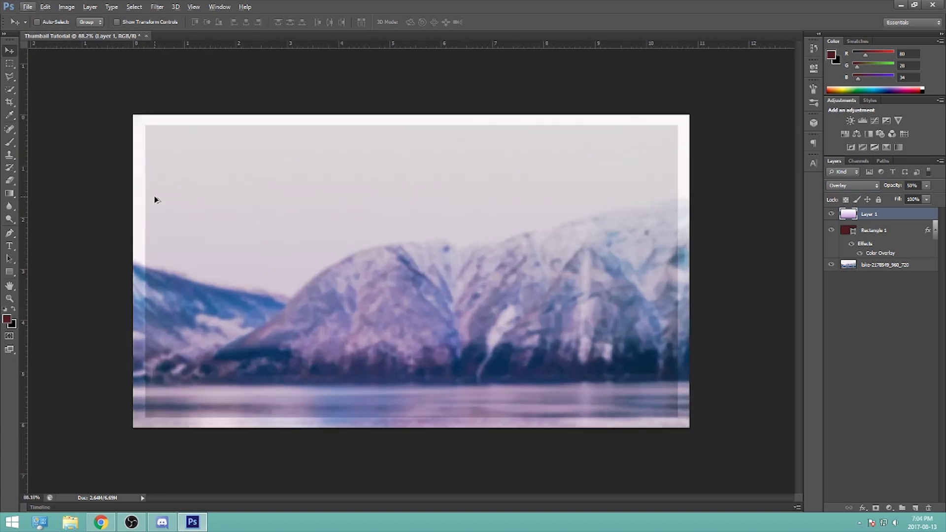
{"action": "left_click", "coordinate": [831, 214]}
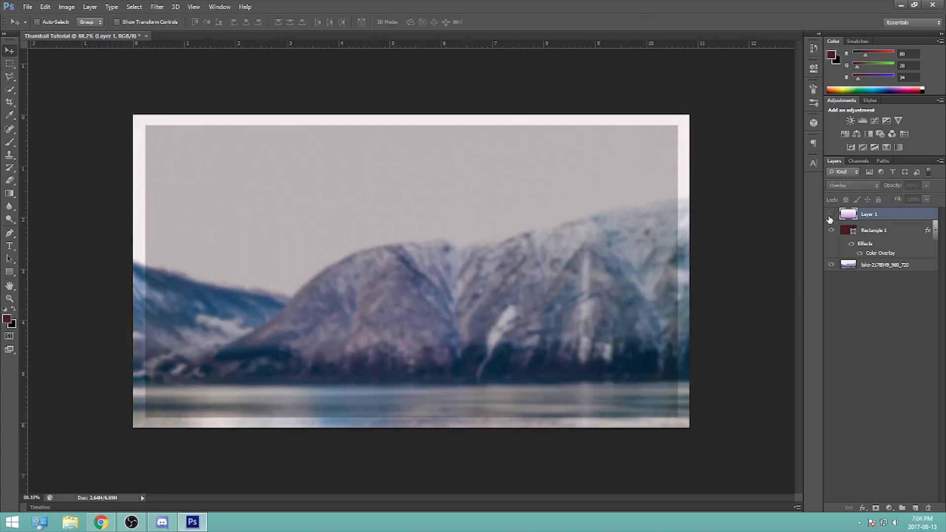
{"action": "left_click", "coordinate": [830, 214]}
{"action": "left_click", "coordinate": [831, 215]}
{"action": "left_click", "coordinate": [830, 214]}
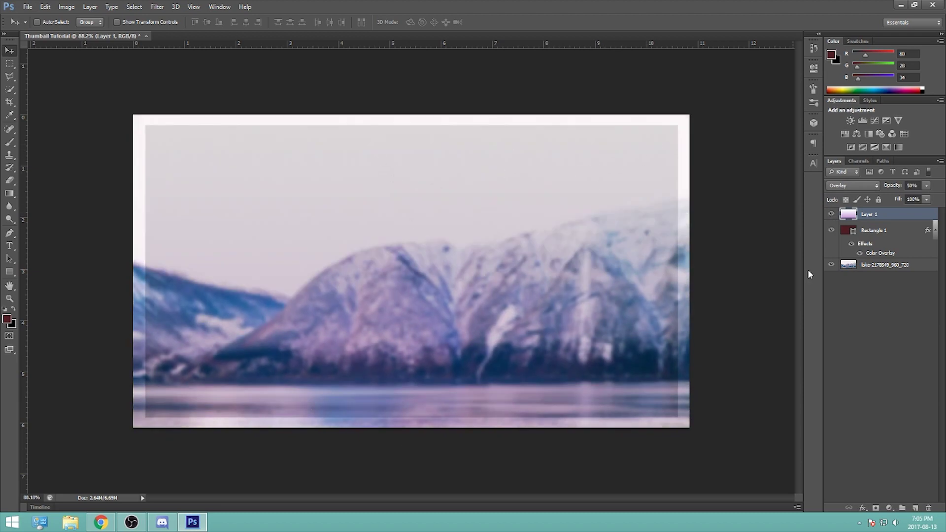
{"action": "left_click", "coordinate": [831, 215]}
{"action": "left_click", "coordinate": [830, 215]}
{"action": "scroll", "coordinate": [474, 379], "scroll_direction": "down", "scroll_amount": 5}
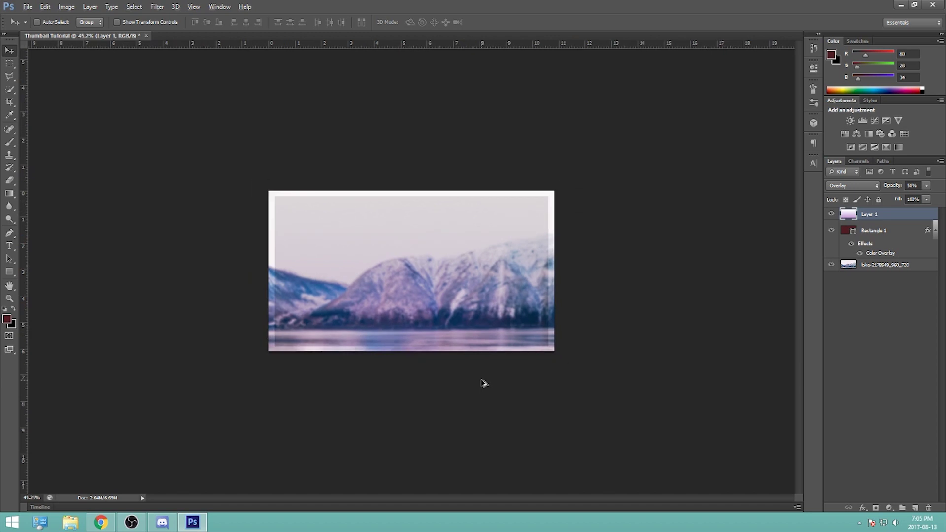
{"action": "scroll", "coordinate": [481, 382], "scroll_direction": "up", "scroll_amount": 2}
{"action": "scroll", "coordinate": [482, 383], "scroll_direction": "up", "scroll_amount": 5}
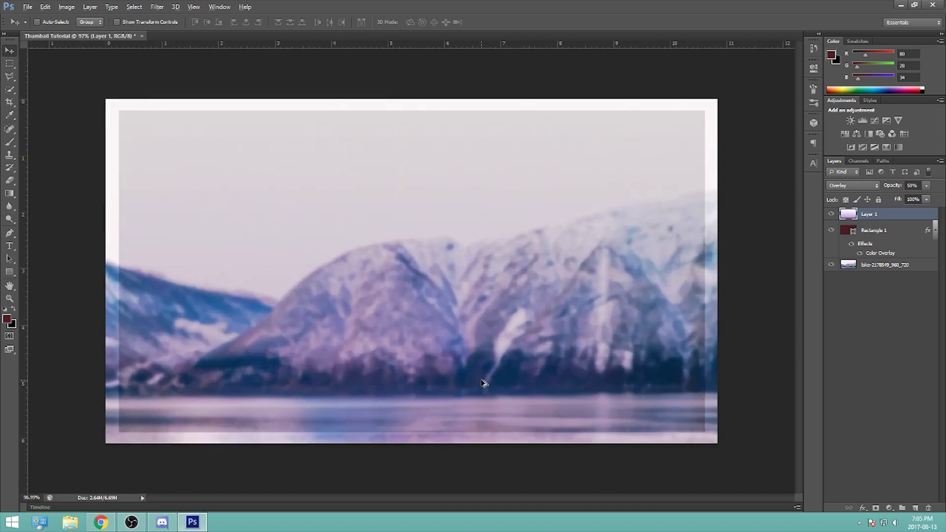
{"action": "scroll", "coordinate": [482, 383], "scroll_direction": "down", "scroll_amount": 1}
{"action": "key", "text": "alt"}
{"action": "scroll", "coordinate": [689, 321], "scroll_direction": "down", "scroll_amount": 4}
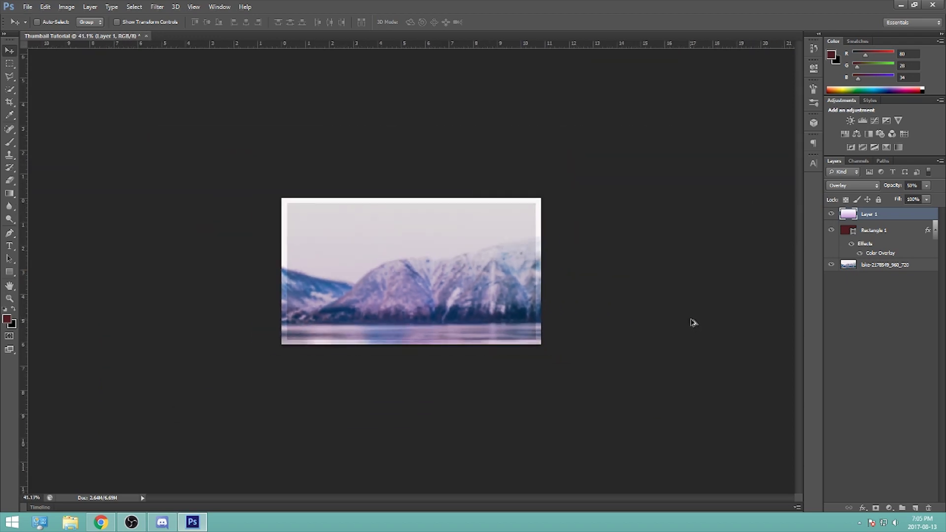
{"action": "scroll", "coordinate": [690, 322], "scroll_direction": "up", "scroll_amount": 4}
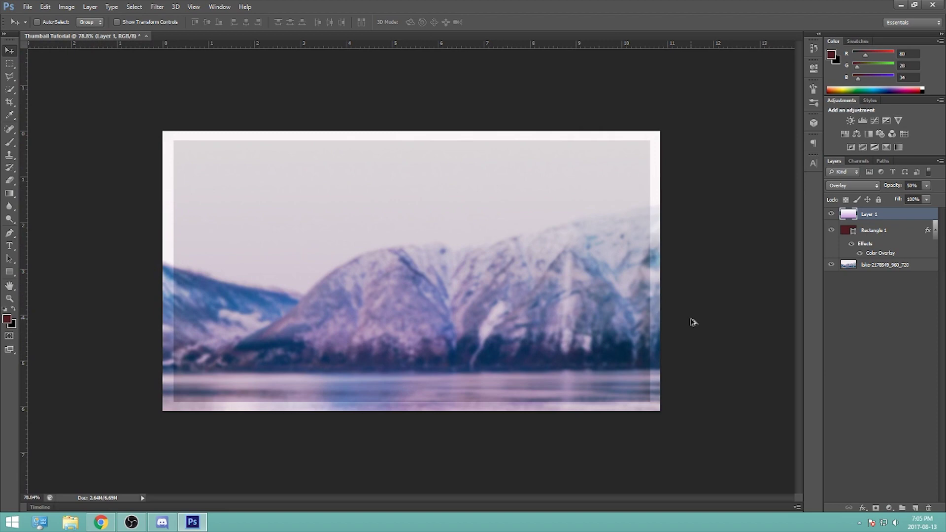
{"action": "scroll", "coordinate": [692, 321], "scroll_direction": "up", "scroll_amount": 1}
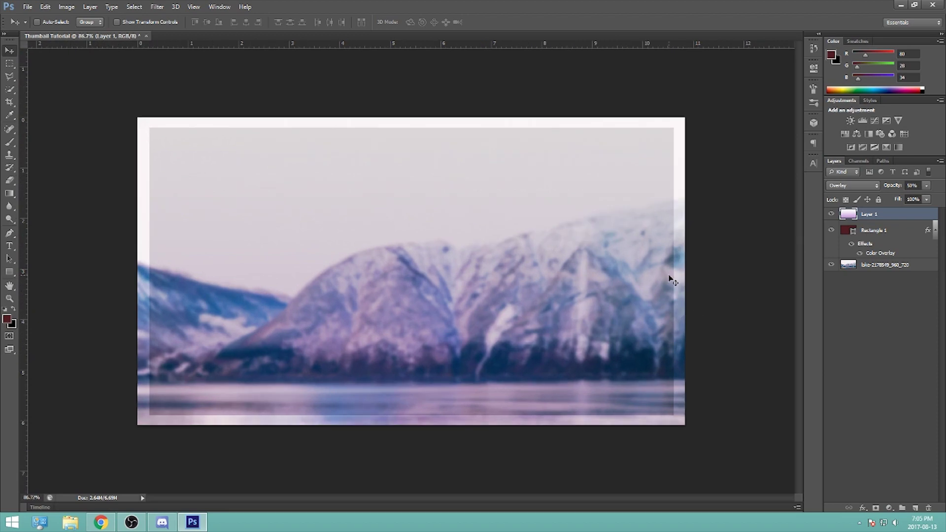
{"action": "scroll", "coordinate": [673, 281], "scroll_direction": "up", "scroll_amount": 1}
{"action": "scroll", "coordinate": [669, 279], "scroll_direction": "down", "scroll_amount": 1}
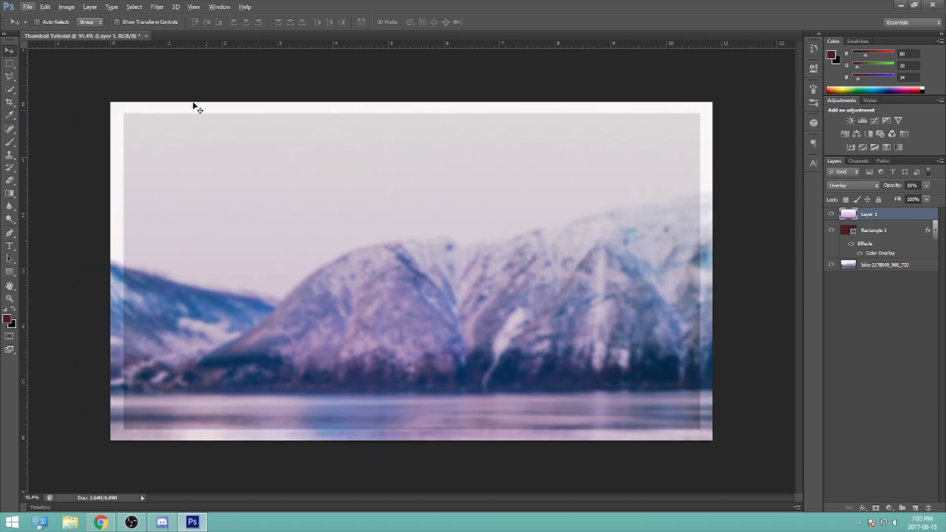
- Open the portrait image Tutorial 2 from the Thumbnail Tutorial folder
{"action": "left_click", "coordinate": [28, 6]}
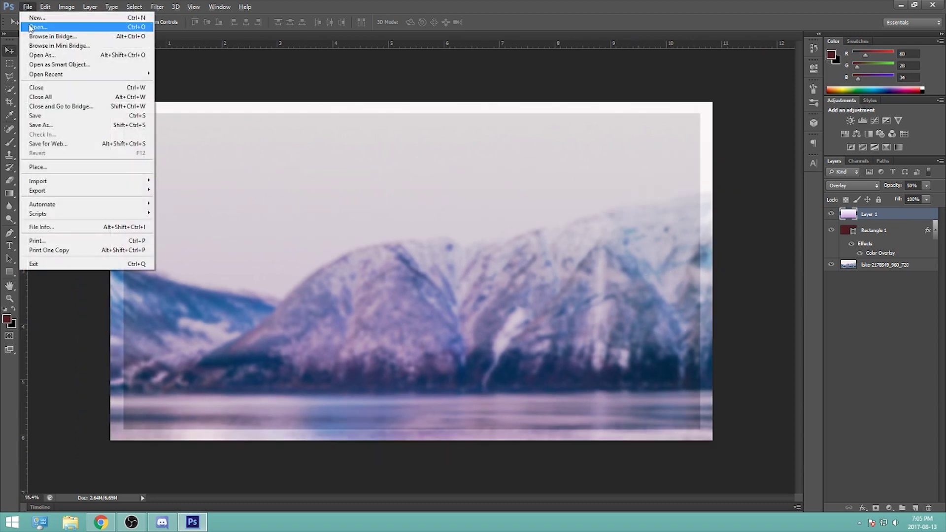
{"action": "left_click", "coordinate": [30, 27]}
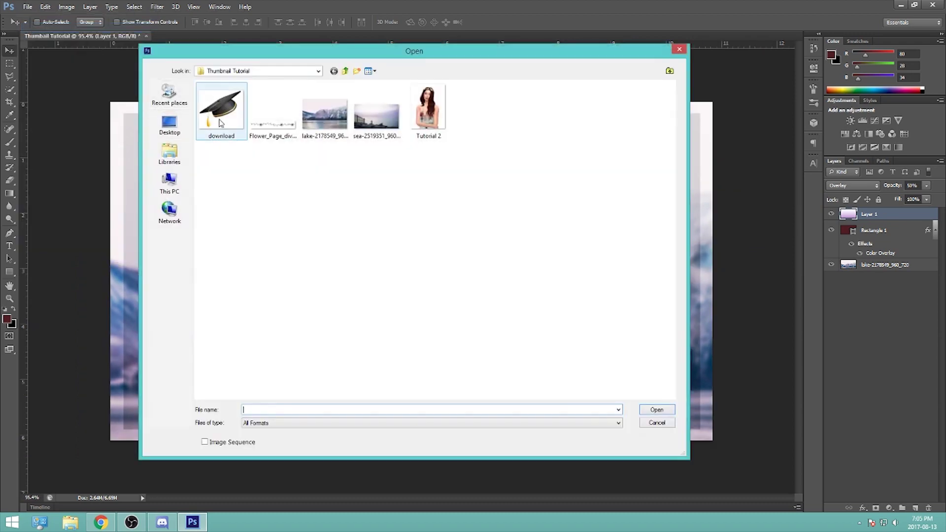
{"action": "left_click", "coordinate": [419, 118]}
{"action": "double_click", "coordinate": [418, 121]}
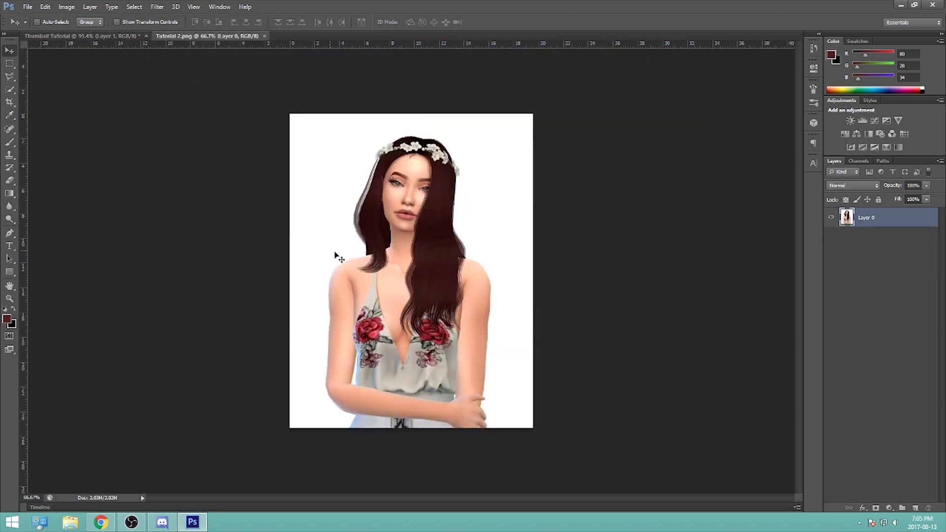
- Select the white background on both sides of the woman with the Quick Selection tool
{"action": "scroll", "coordinate": [404, 229], "scroll_direction": "up", "scroll_amount": 3}
{"action": "scroll", "coordinate": [417, 235], "scroll_direction": "down", "scroll_amount": 2}
{"action": "scroll", "coordinate": [417, 235], "scroll_direction": "up", "scroll_amount": 1}
{"action": "scroll", "coordinate": [418, 235], "scroll_direction": "down", "scroll_amount": 2}
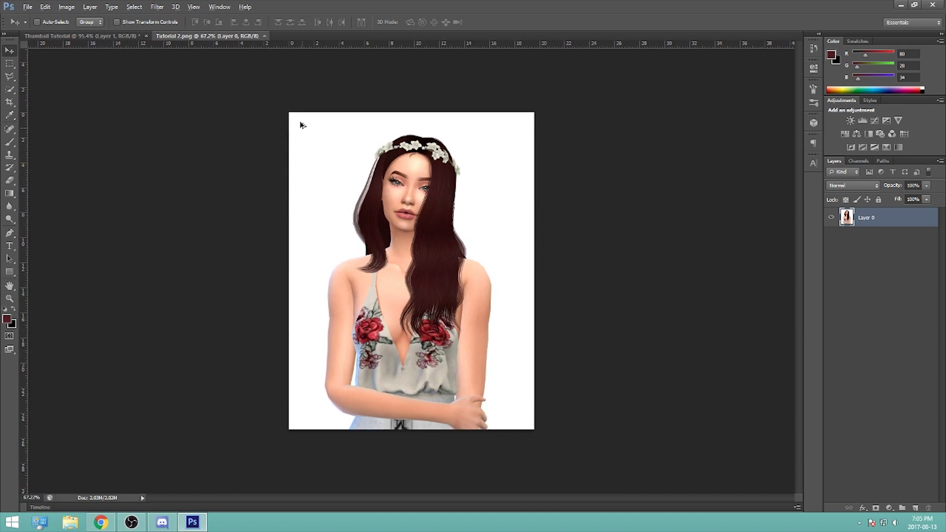
{"action": "scroll", "coordinate": [463, 326], "scroll_direction": "up", "scroll_amount": 2}
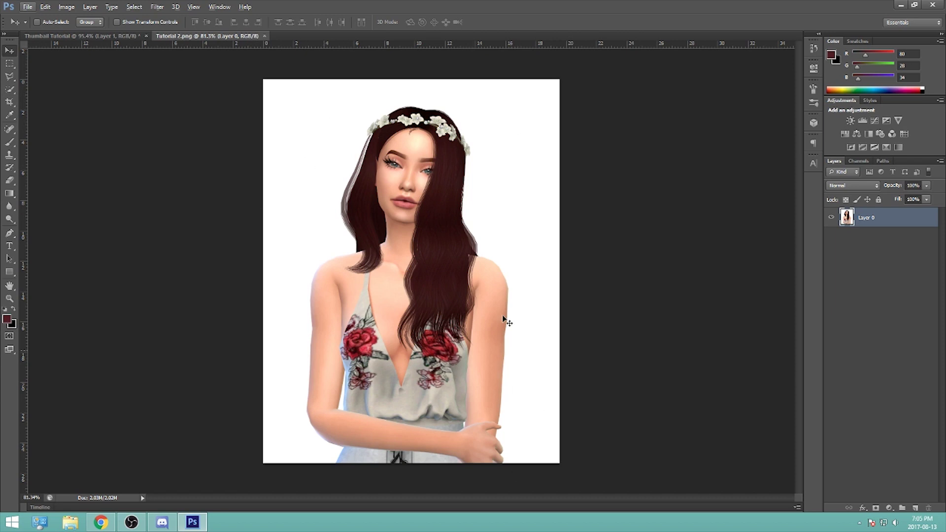
{"action": "left_click", "coordinate": [7, 94]}
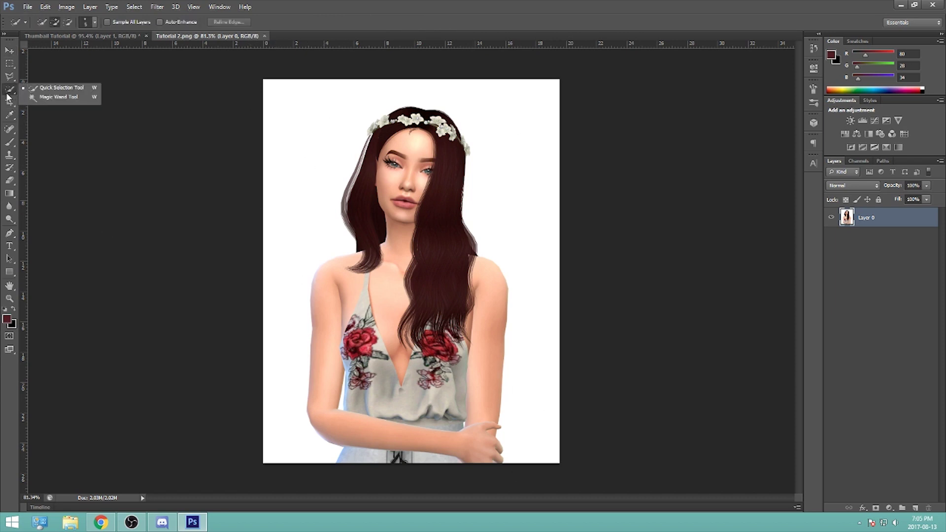
{"action": "left_click", "coordinate": [61, 88]}
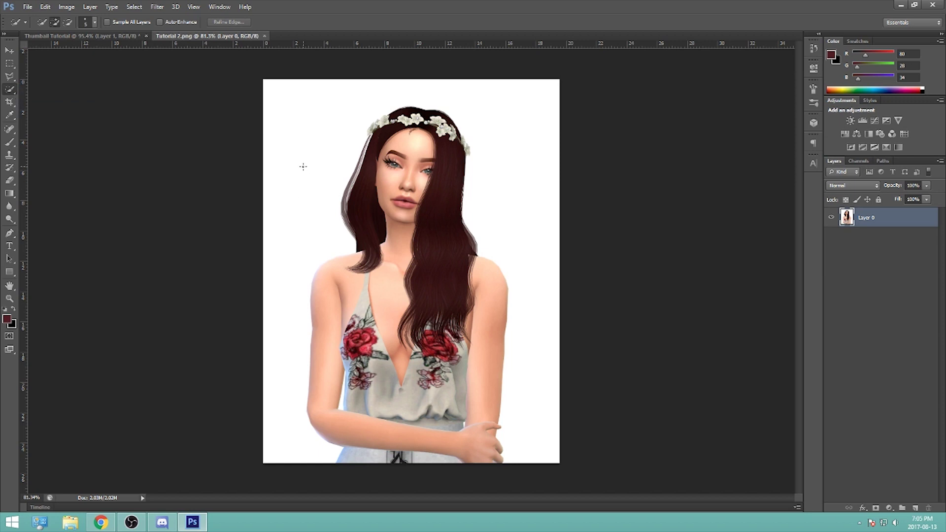
{"action": "mouse_move", "coordinate": [290, 220]}
{"action": "left_mouse_down"}
{"action": "mouse_move", "coordinate": [275, 289]}
{"action": "mouse_move", "coordinate": [294, 309]}
{"action": "left_mouse_up"}
{"action": "mouse_move", "coordinate": [507, 138]}
{"action": "left_mouse_down"}
{"action": "mouse_move", "coordinate": [531, 182]}
{"action": "mouse_move", "coordinate": [537, 249]}
{"action": "left_mouse_up"}
- Subtract the flower crown's outer flowers on both sides of the head from the background selection
{"action": "scroll", "coordinate": [440, 165], "scroll_direction": "up", "scroll_amount": 5}
{"action": "scroll", "coordinate": [561, 162], "scroll_direction": "up", "scroll_amount": 3}
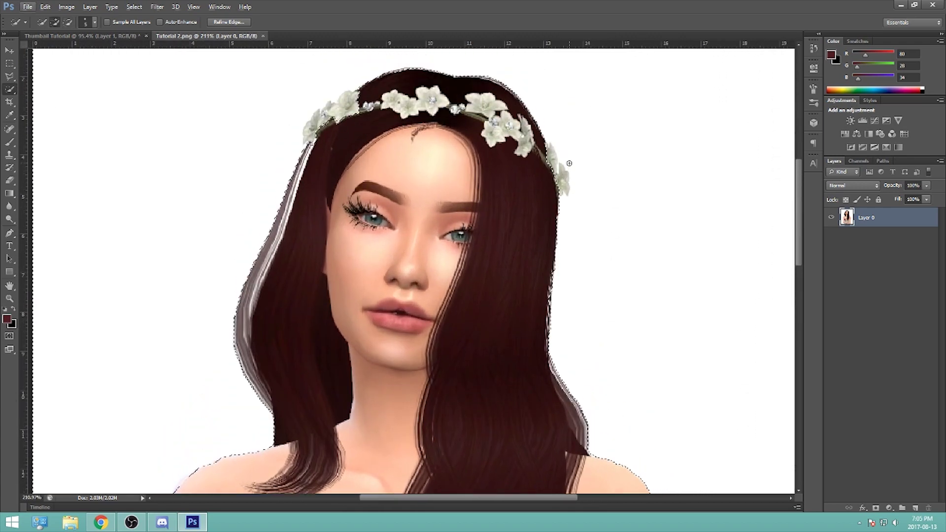
{"action": "scroll", "coordinate": [636, 237], "scroll_direction": "up", "scroll_amount": 2}
{"action": "scroll", "coordinate": [659, 234], "scroll_direction": "up", "scroll_amount": 4}
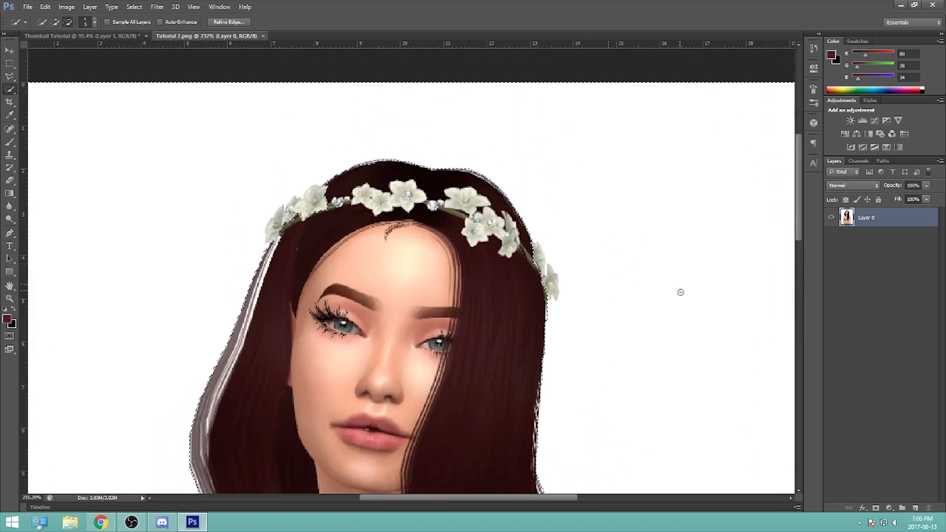
{"action": "scroll", "coordinate": [681, 292], "scroll_direction": "up", "scroll_amount": 3}
{"action": "left_click_drag", "start_coordinate": [451, 291], "coordinate": [430, 214]}
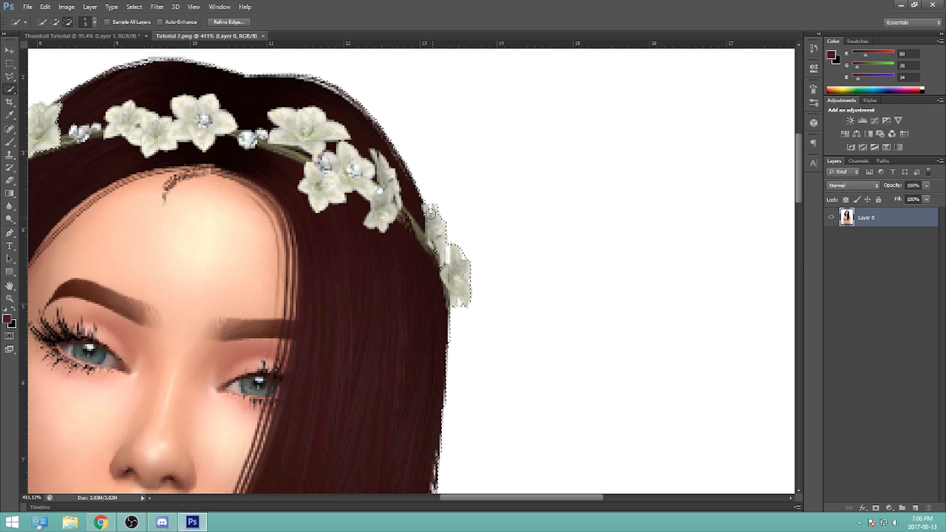
{"action": "scroll", "coordinate": [444, 275], "scroll_direction": "down", "scroll_amount": 4}
{"action": "scroll", "coordinate": [130, 238], "scroll_direction": "up", "scroll_amount": 2}
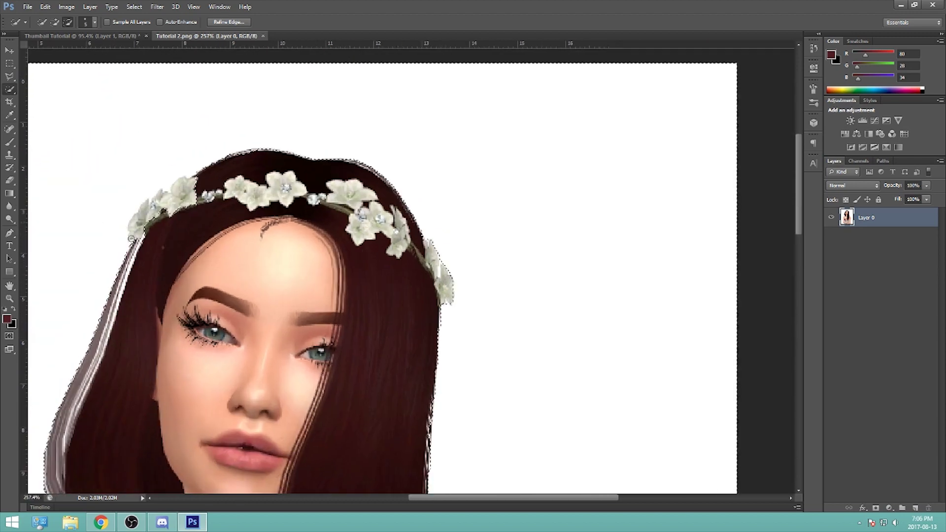
{"action": "scroll", "coordinate": [131, 238], "scroll_direction": "up", "scroll_amount": 2}
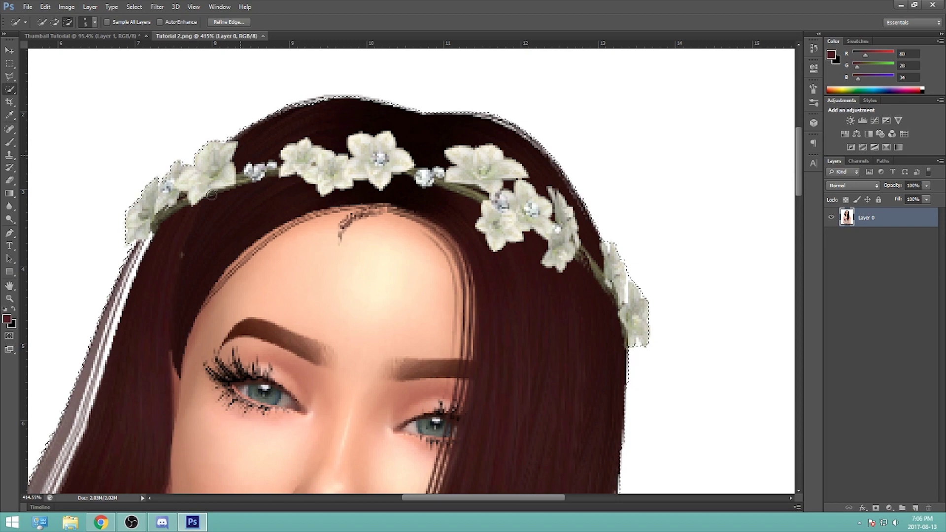
{"action": "scroll", "coordinate": [278, 241], "scroll_direction": "down", "scroll_amount": 6}
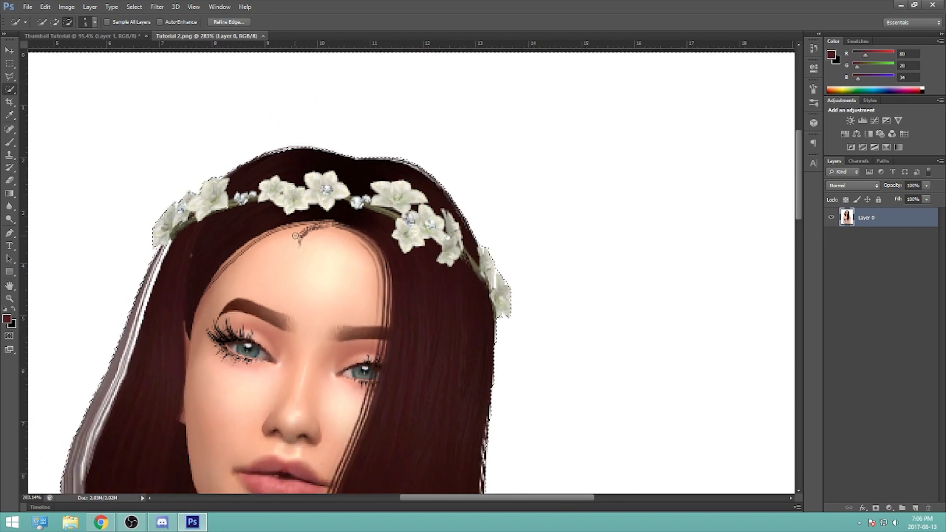
- Delete the selected white background around the woman, leaving it transparent
{"action": "scroll", "coordinate": [300, 234], "scroll_direction": "down", "scroll_amount": 2}
{"action": "scroll", "coordinate": [361, 413], "scroll_direction": "up", "scroll_amount": 2}
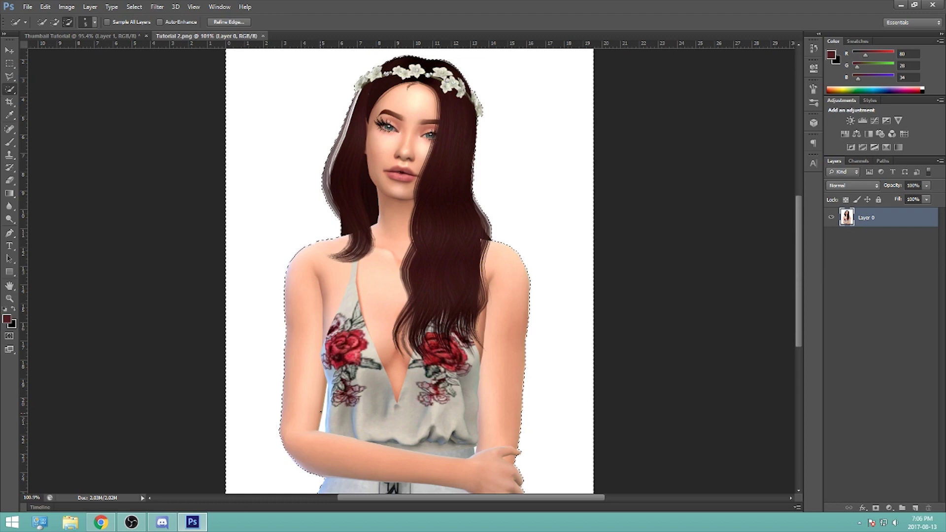
{"action": "scroll", "coordinate": [513, 348], "scroll_direction": "down", "scroll_amount": 2}
{"action": "scroll", "coordinate": [512, 348], "scroll_direction": "up", "scroll_amount": 1}
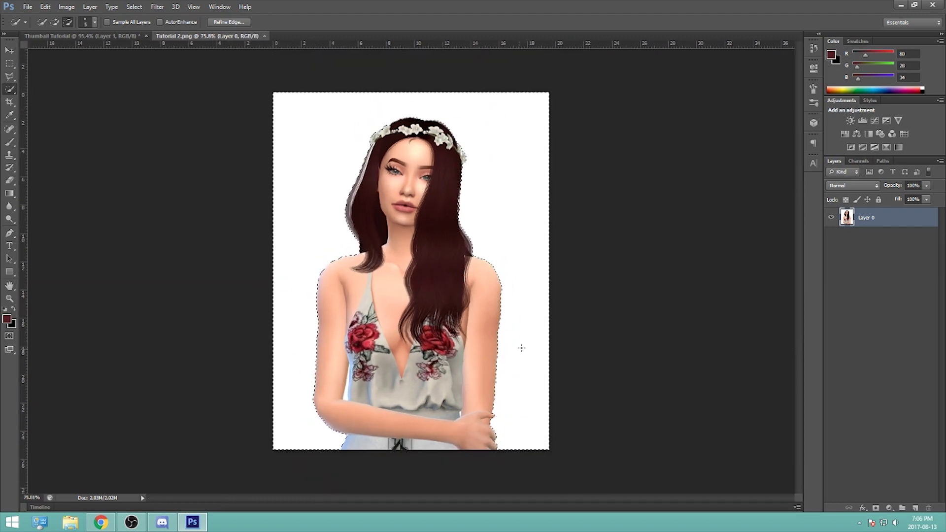
{"action": "scroll", "coordinate": [523, 293], "scroll_direction": "down", "scroll_amount": 1}
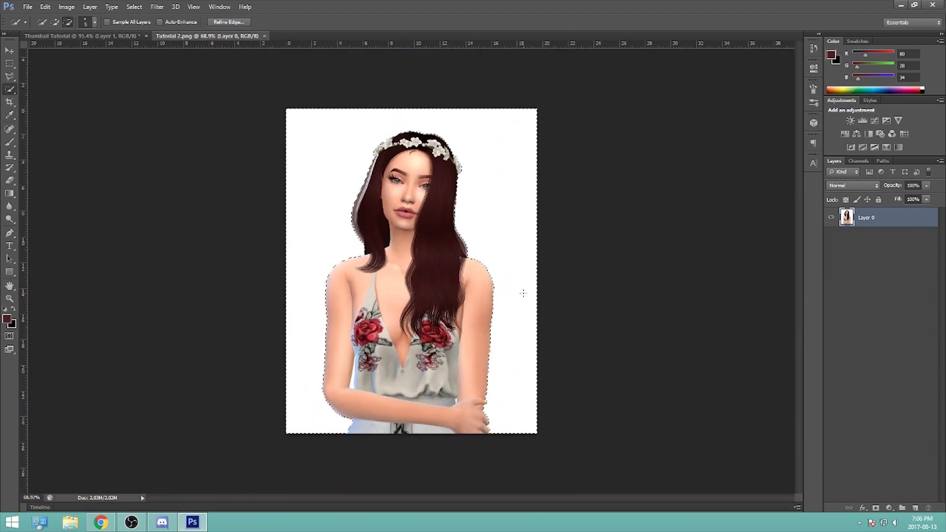
{"action": "scroll", "coordinate": [522, 292], "scroll_direction": "up", "scroll_amount": 1}
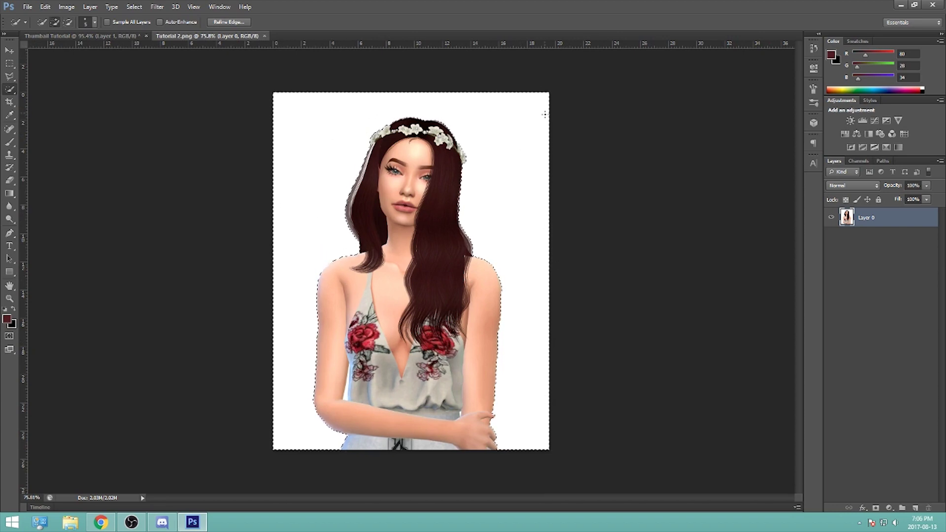
{"action": "key", "text": "Delete"}
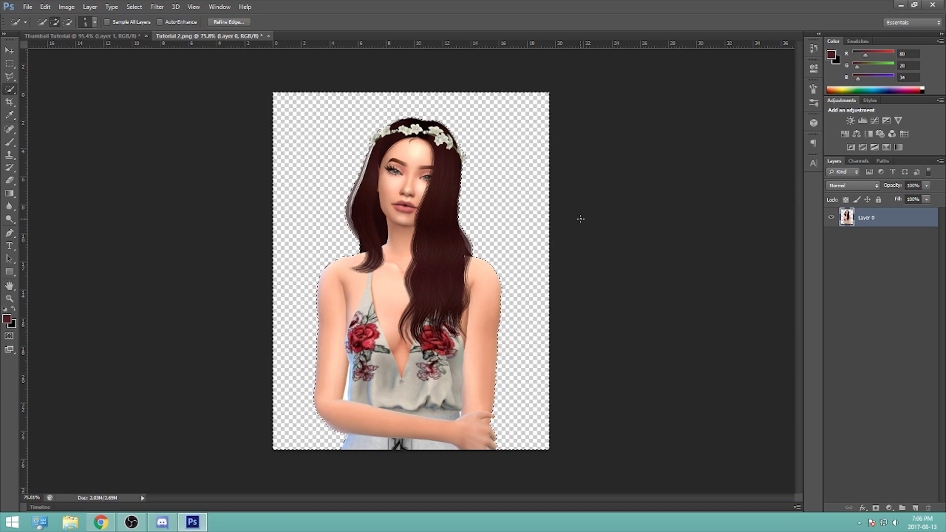
- Move the cut-out woman into the Thumbnail Tutorial document, place her on the right side, and show her transform controls
{"action": "left_click", "coordinate": [9, 50]}
{"action": "left_click_drag", "start_coordinate": [427, 270], "coordinate": [589, 286]}
{"action": "scroll", "coordinate": [650, 286], "scroll_direction": "down", "scroll_amount": 3}
{"action": "scroll", "coordinate": [667, 310], "scroll_direction": "up", "scroll_amount": 4}
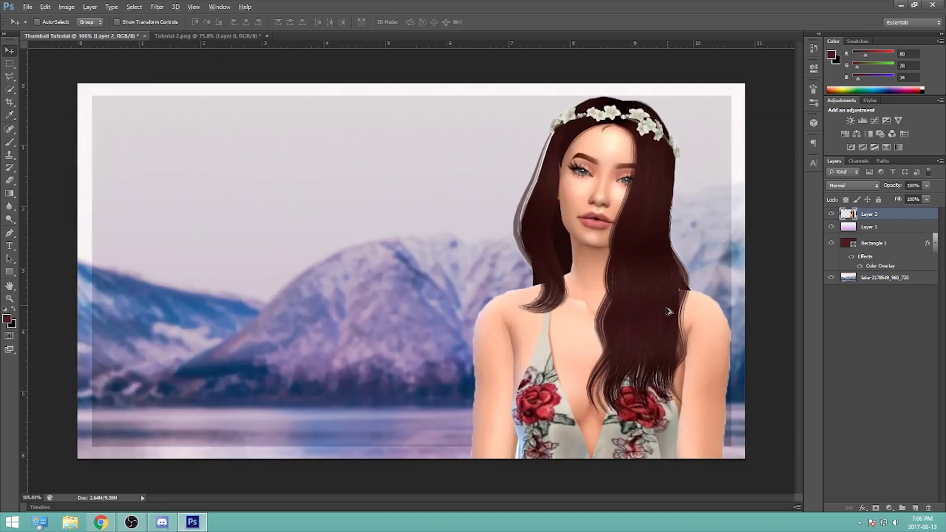
{"action": "scroll", "coordinate": [573, 367], "scroll_direction": "up", "scroll_amount": 2}
{"action": "scroll", "coordinate": [518, 379], "scroll_direction": "down", "scroll_amount": 1}
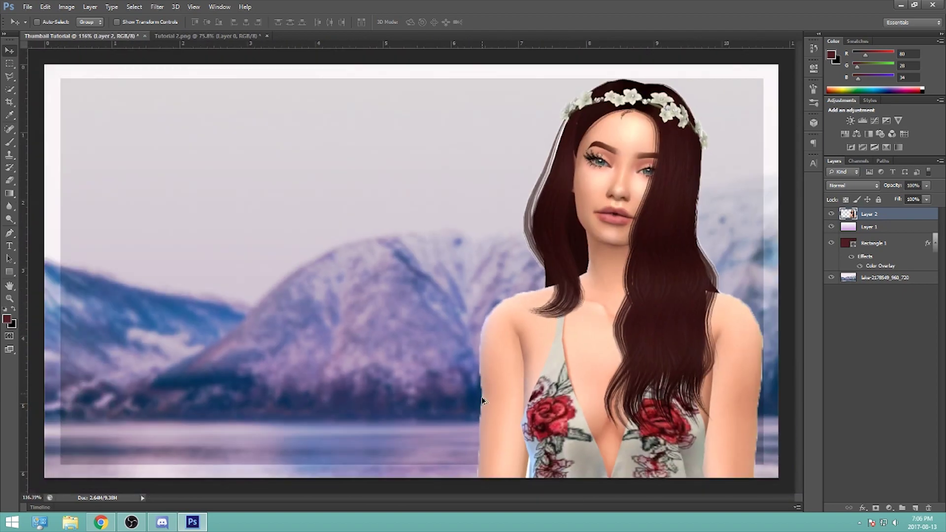
{"action": "scroll", "coordinate": [481, 397], "scroll_direction": "down", "scroll_amount": 3}
{"action": "scroll", "coordinate": [411, 272], "scroll_direction": "up", "scroll_amount": 2}
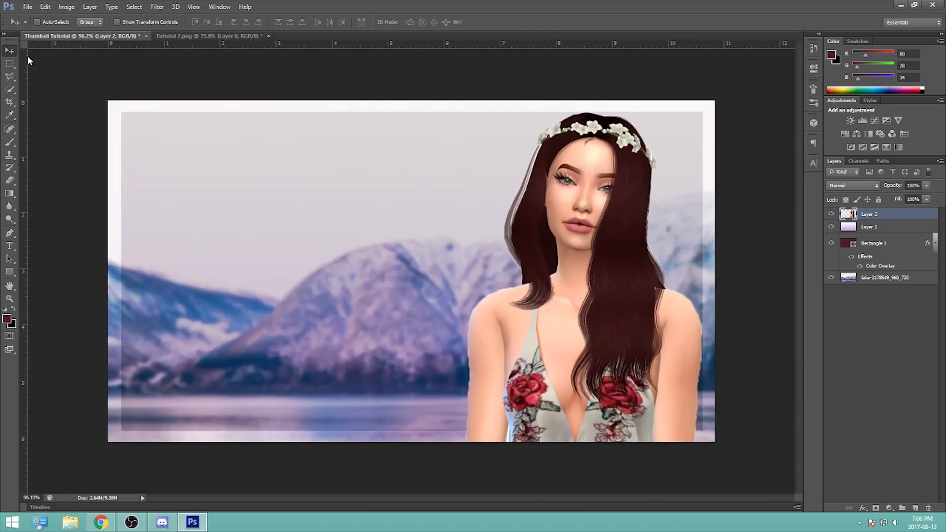
{"action": "left_click", "coordinate": [117, 22]}
{"action": "scroll", "coordinate": [472, 179], "scroll_direction": "down", "scroll_amount": 3}
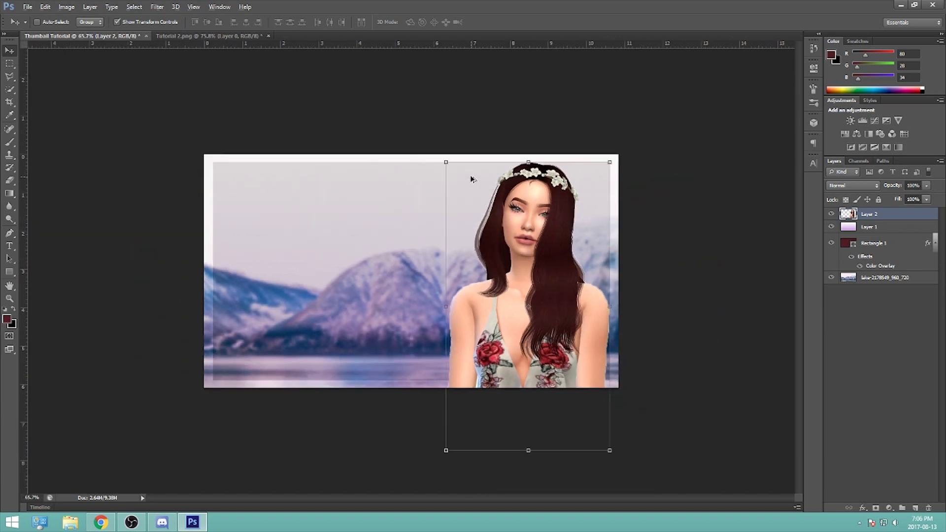
{"action": "scroll", "coordinate": [532, 222], "scroll_direction": "up", "scroll_amount": 1}
{"action": "left_click_drag", "start_coordinate": [450, 152], "coordinate": [336, 58]}
{"action": "left_click_drag", "start_coordinate": [508, 200], "coordinate": [521, 297]}
{"action": "left_click_drag", "start_coordinate": [428, 236], "coordinate": [414, 140]}
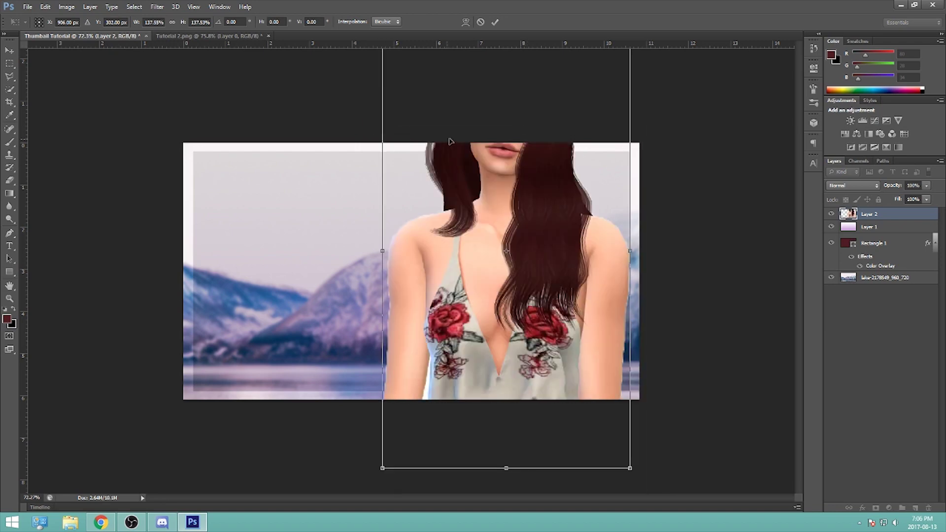
{"action": "left_click", "coordinate": [481, 22]}
{"action": "scroll", "coordinate": [557, 232], "scroll_direction": "down", "scroll_amount": 8}
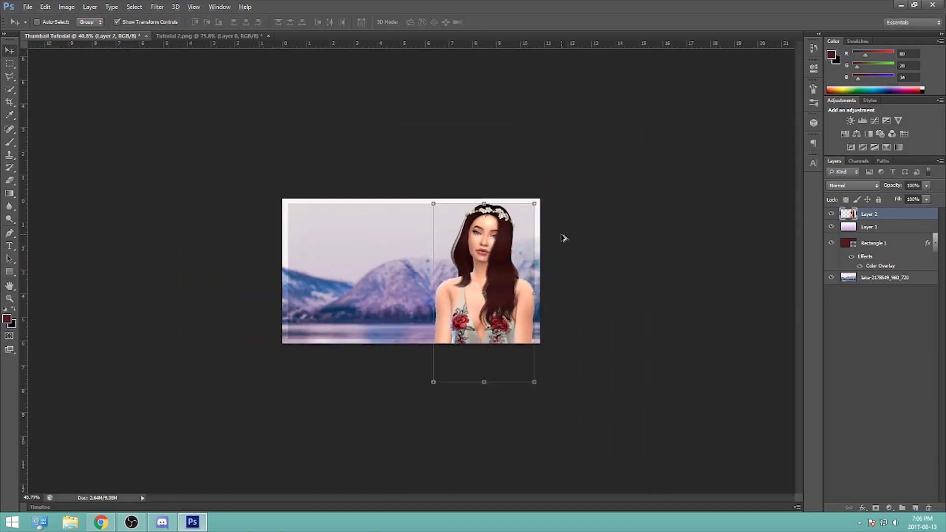
- Scale the woman up to about 144%, position her head just below the thumbnail's top edge on the right, and hide the transform controls
{"action": "scroll", "coordinate": [542, 252], "scroll_direction": "down", "scroll_amount": 1}
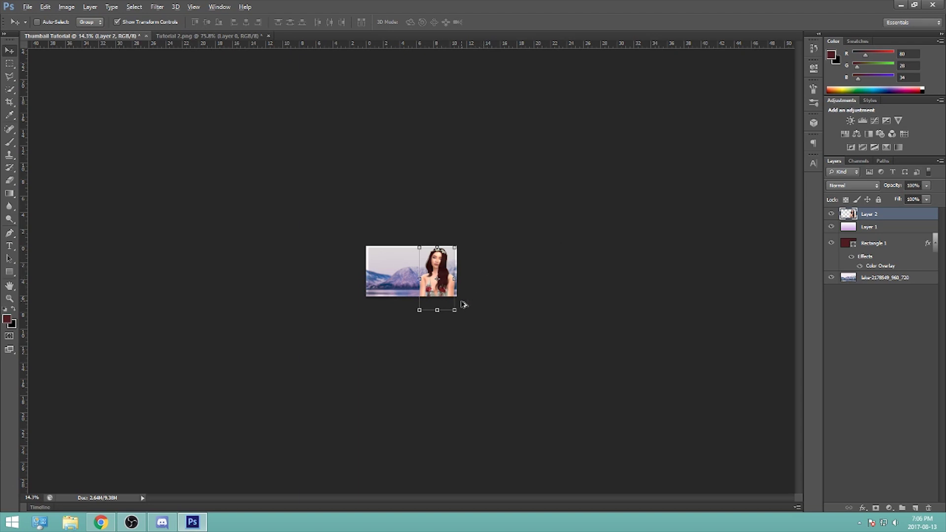
{"action": "scroll", "coordinate": [436, 301], "scroll_direction": "up", "scroll_amount": 10}
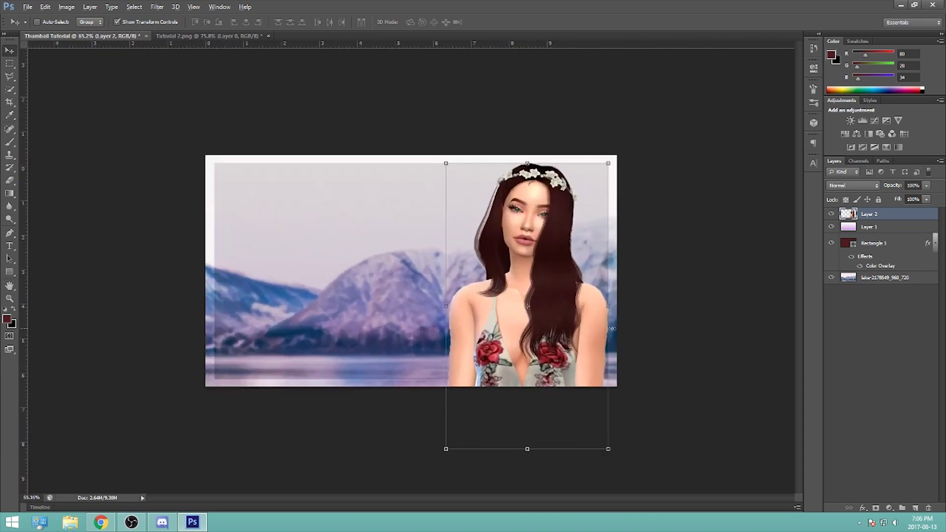
{"action": "scroll", "coordinate": [542, 256], "scroll_direction": "down", "scroll_amount": 1}
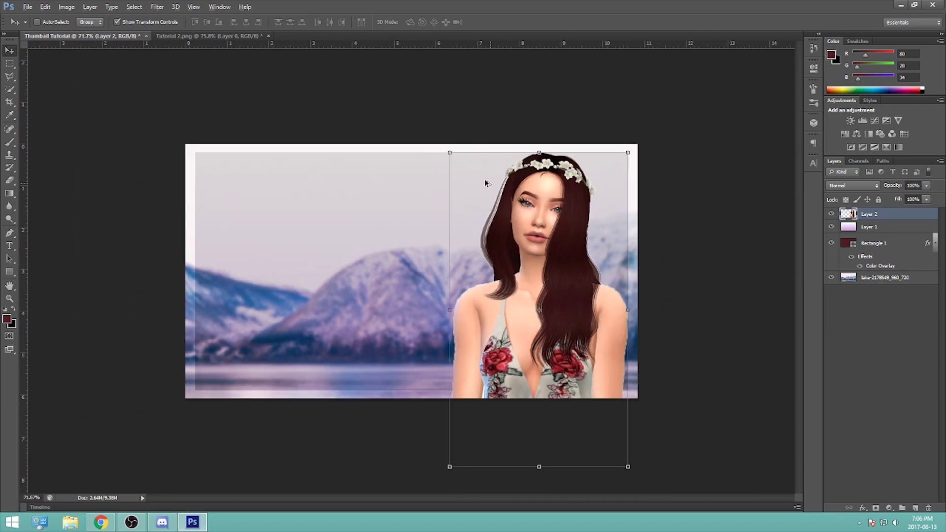
{"action": "left_click", "coordinate": [450, 153]}
{"action": "left_click_drag", "start_coordinate": [452, 156], "coordinate": [350, 3]}
{"action": "left_click_drag", "start_coordinate": [478, 198], "coordinate": [498, 321]}
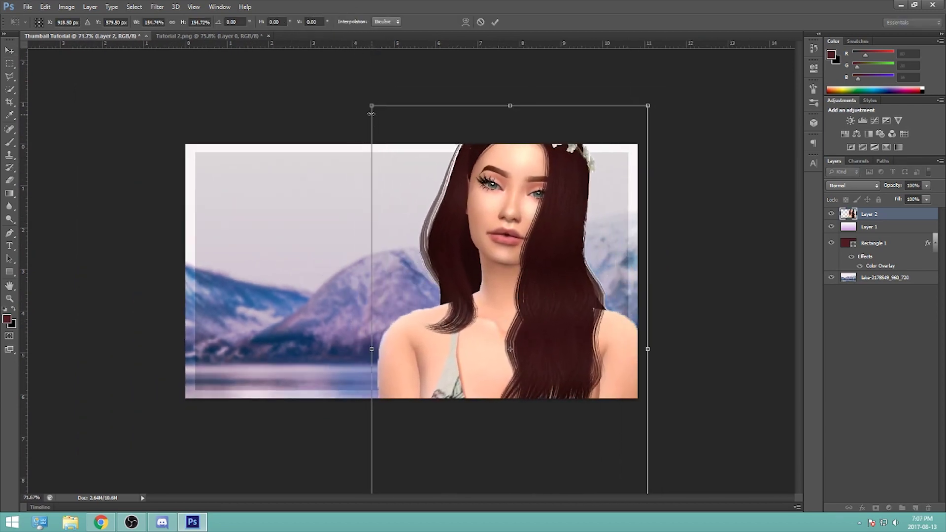
{"action": "left_click_drag", "start_coordinate": [370, 107], "coordinate": [391, 141]}
{"action": "mouse_move", "coordinate": [522, 238]}
{"action": "left_mouse_down"}
{"action": "mouse_move", "coordinate": [515, 212]}
{"action": "mouse_move", "coordinate": [515, 224]}
{"action": "left_mouse_up"}
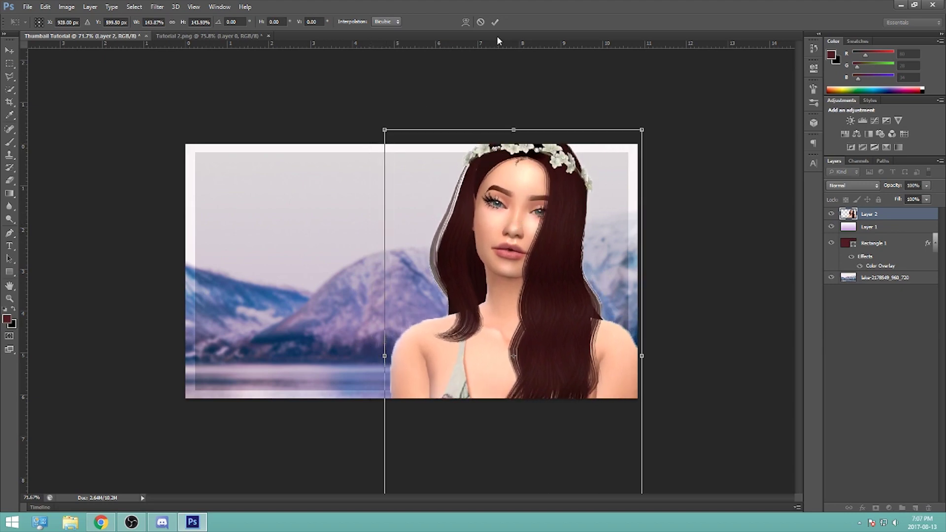
{"action": "left_click", "coordinate": [495, 21]}
{"action": "left_click", "coordinate": [117, 22]}
- Shift the enlarged woman slightly closer to the right edge of the thumbnail
{"action": "scroll", "coordinate": [416, 232], "scroll_direction": "down", "scroll_amount": 3}
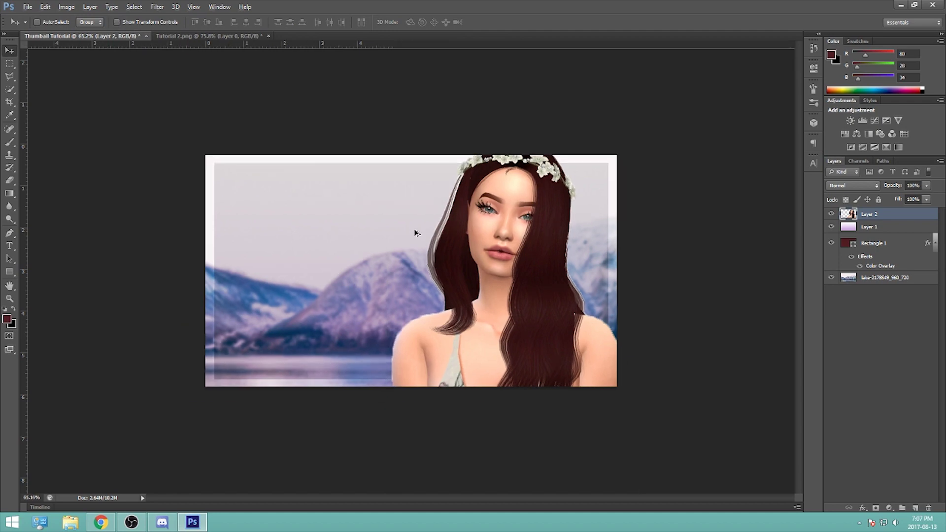
{"action": "scroll", "coordinate": [547, 271], "scroll_direction": "up", "scroll_amount": 4}
{"action": "scroll", "coordinate": [527, 323], "scroll_direction": "down", "scroll_amount": 1}
{"action": "left_click_drag", "start_coordinate": [525, 323], "coordinate": [437, 321]}
{"action": "left_click_drag", "start_coordinate": [500, 335], "coordinate": [592, 337]}
{"action": "scroll", "coordinate": [671, 328], "scroll_direction": "down", "scroll_amount": 3}
{"action": "scroll", "coordinate": [671, 327], "scroll_direction": "up", "scroll_amount": 4}
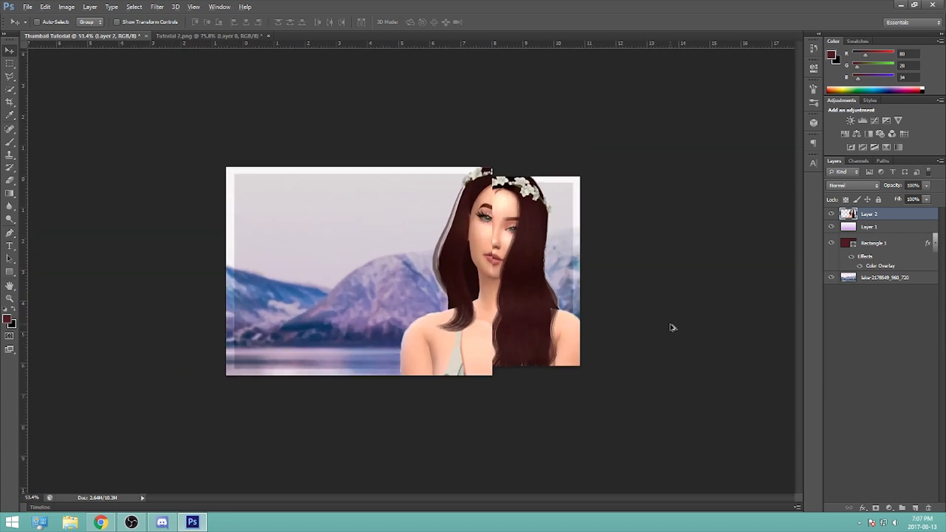
{"action": "scroll", "coordinate": [705, 323], "scroll_direction": "up", "scroll_amount": 1}
{"action": "key", "text": "alt"}
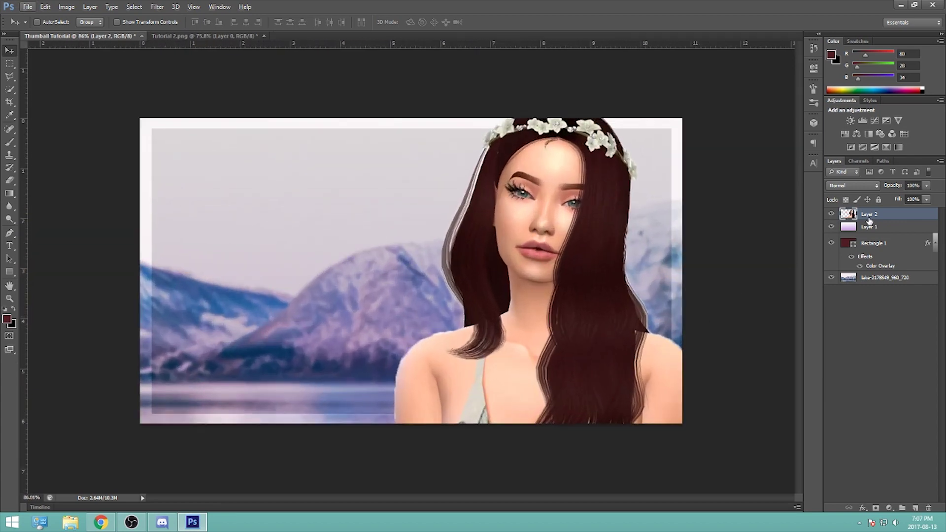
{"action": "scroll", "coordinate": [745, 279], "scroll_direction": "down", "scroll_amount": 2}
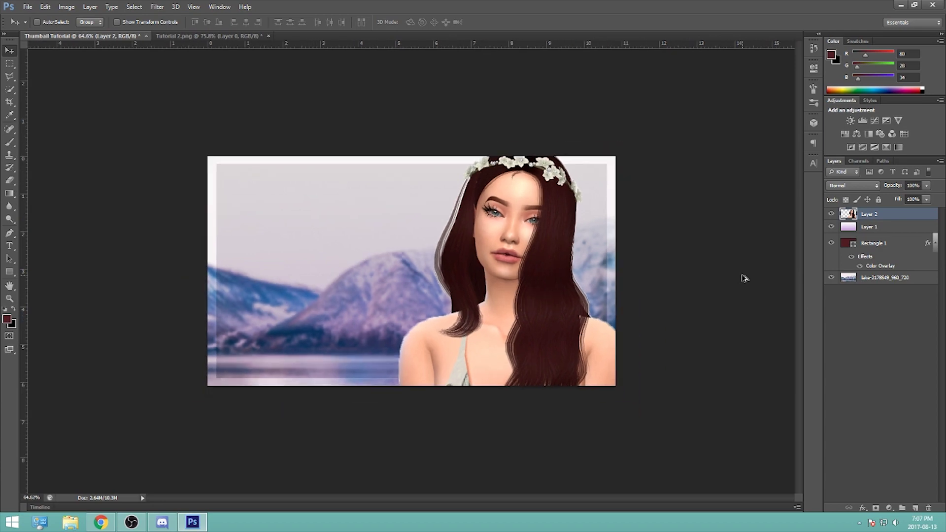
{"action": "scroll", "coordinate": [745, 279], "scroll_direction": "up", "scroll_amount": 1}
- Add an outer glow to the woman's layer and set the glow colour to white (ffffff)
{"action": "right_click", "coordinate": [899, 214]}
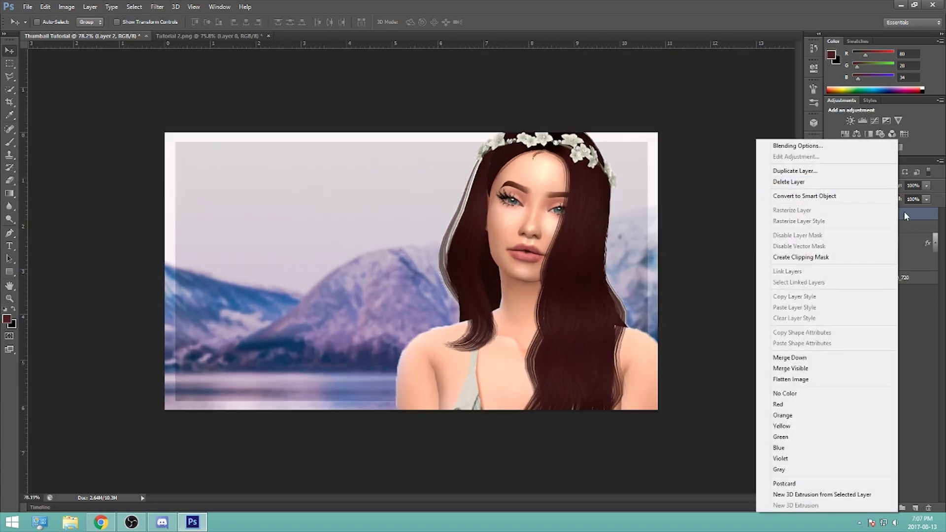
{"action": "left_click", "coordinate": [902, 236]}
{"action": "right_click", "coordinate": [863, 215]}
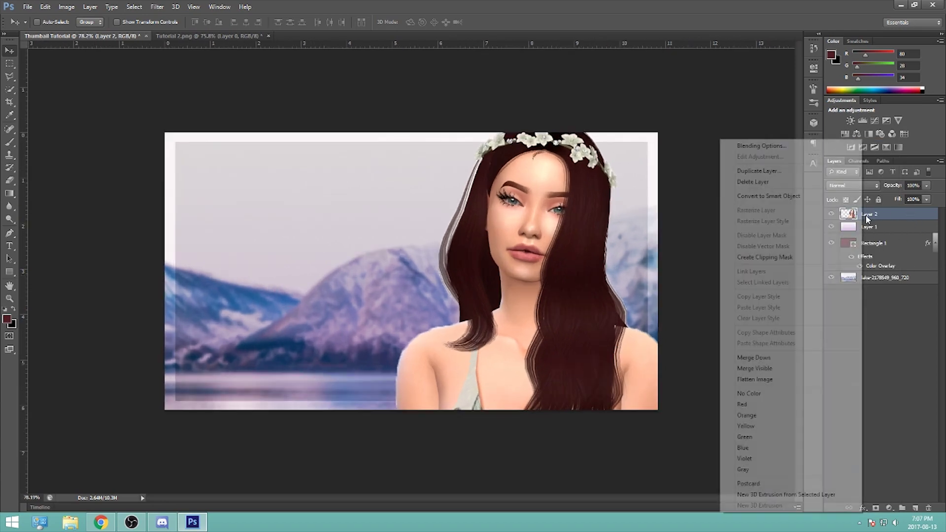
{"action": "left_click", "coordinate": [813, 147]}
{"action": "left_click_drag", "start_coordinate": [688, 238], "coordinate": [133, 123]}
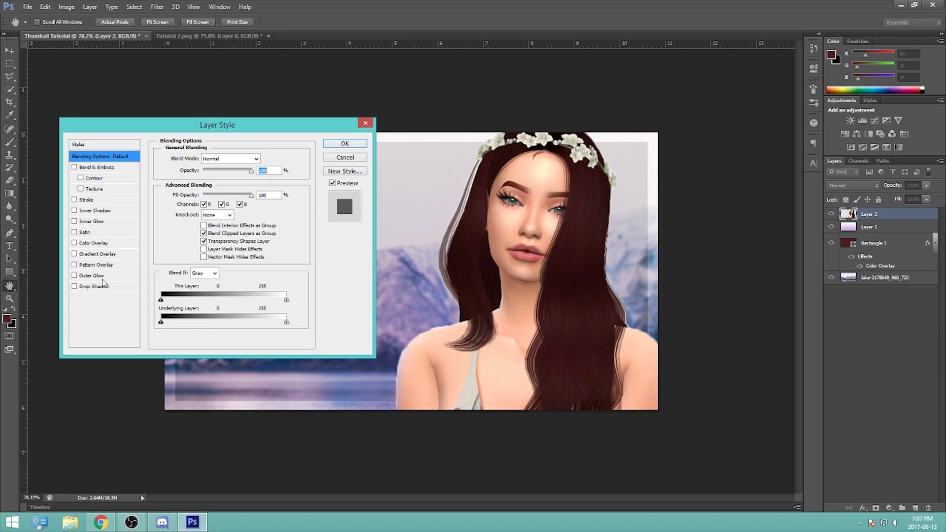
{"action": "left_click", "coordinate": [96, 276]}
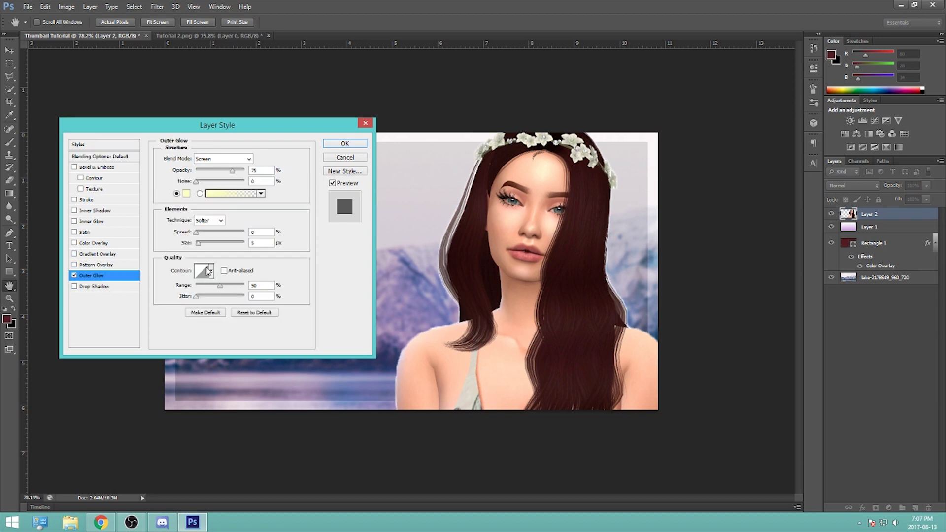
{"action": "left_click", "coordinate": [186, 193]}
{"action": "left_click", "coordinate": [619, 379]}
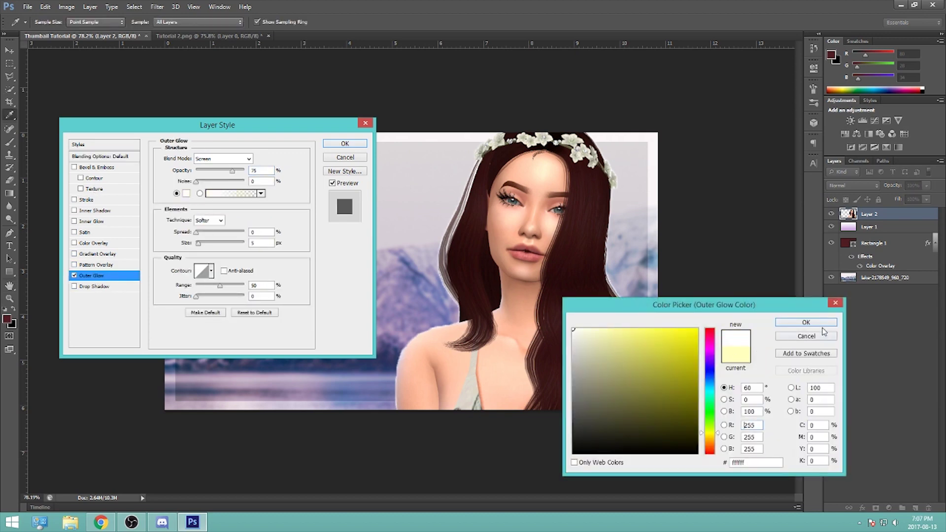
{"action": "left_click", "coordinate": [808, 324]}
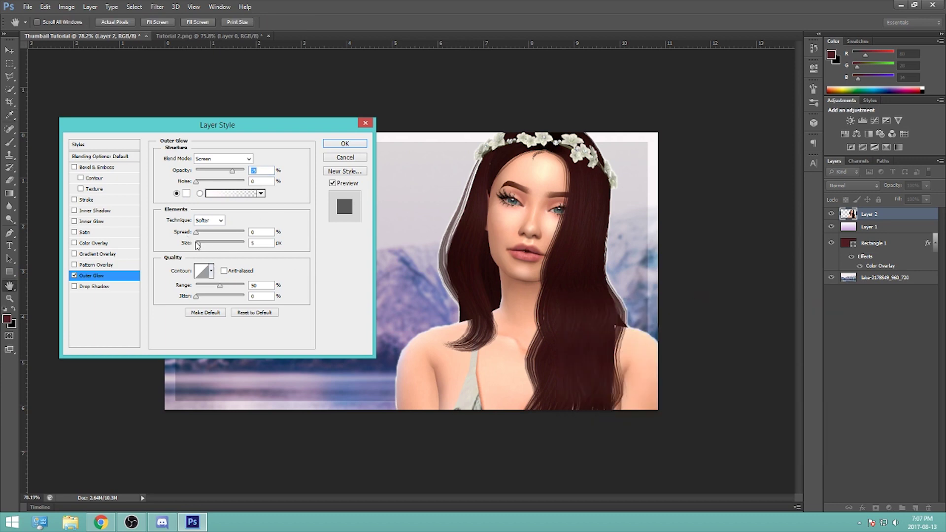
{"action": "left_click", "coordinate": [186, 193]}
{"action": "left_click", "coordinate": [186, 193]}
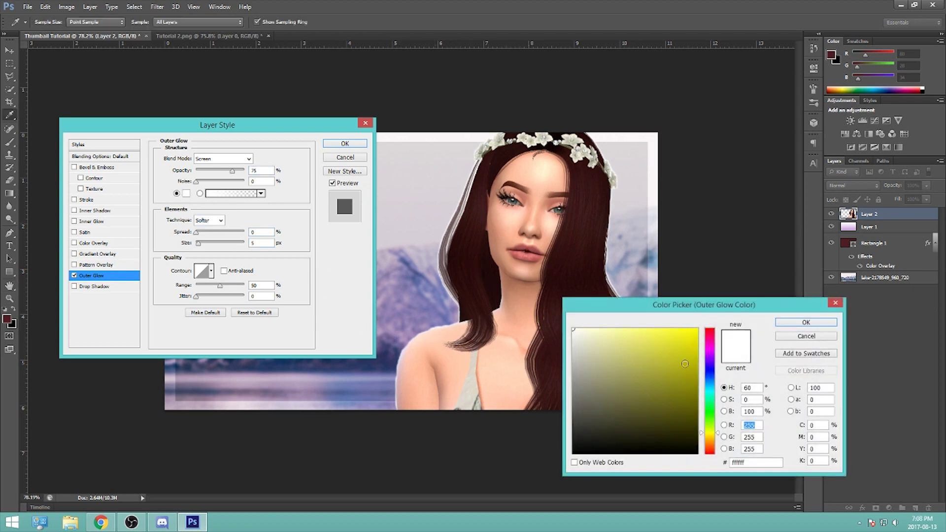
{"action": "left_click", "coordinate": [806, 337]}
- Increase the outer glow's size to form a wide, soft halo around the woman
{"action": "left_click_drag", "start_coordinate": [199, 245], "coordinate": [209, 251]}
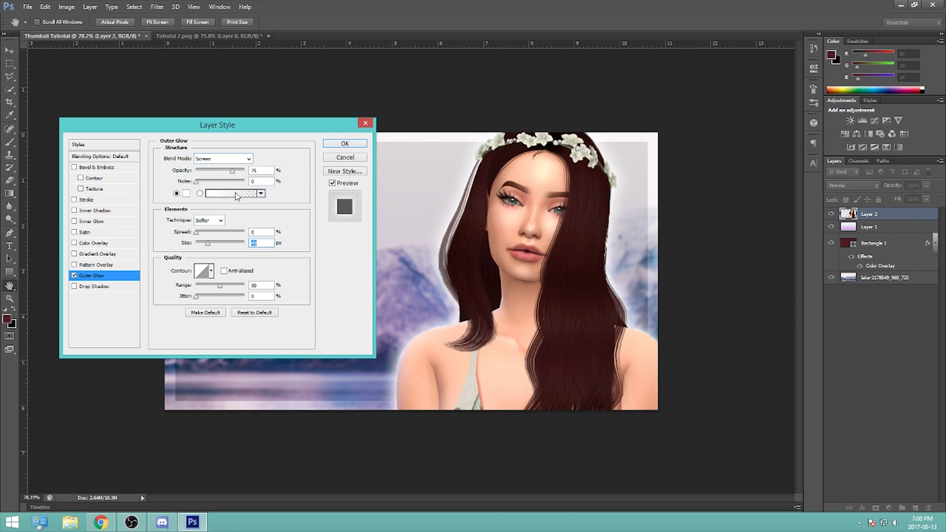
{"action": "left_click_drag", "start_coordinate": [212, 246], "coordinate": [215, 256]}
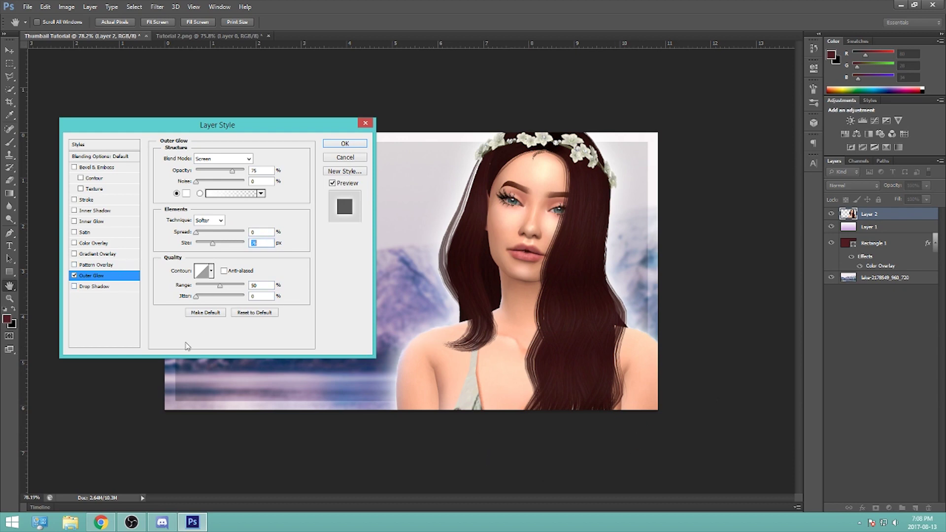
- Add a linear black-to-white gradient overlay in Overlay mode at 44% opacity, set its angle to 86°, and compare the woman with and without it
{"action": "left_click", "coordinate": [111, 255]}
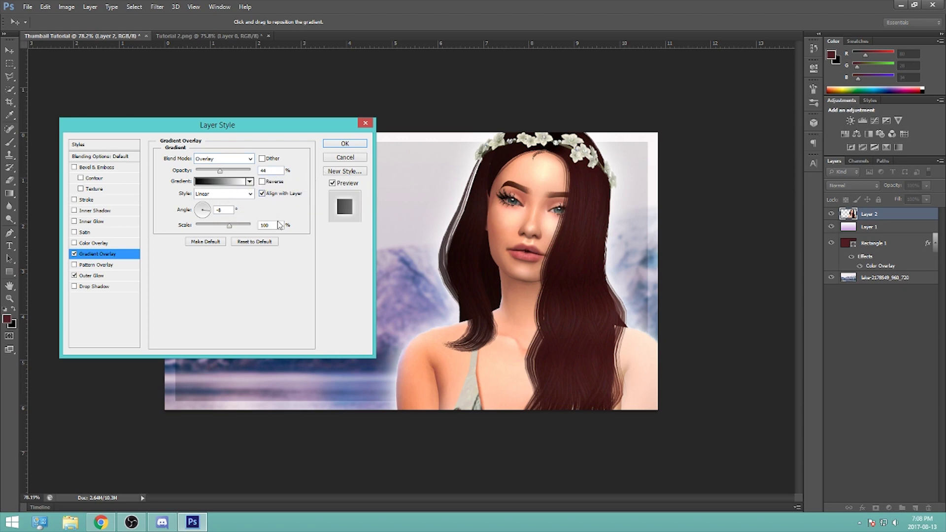
{"action": "left_click", "coordinate": [249, 183]}
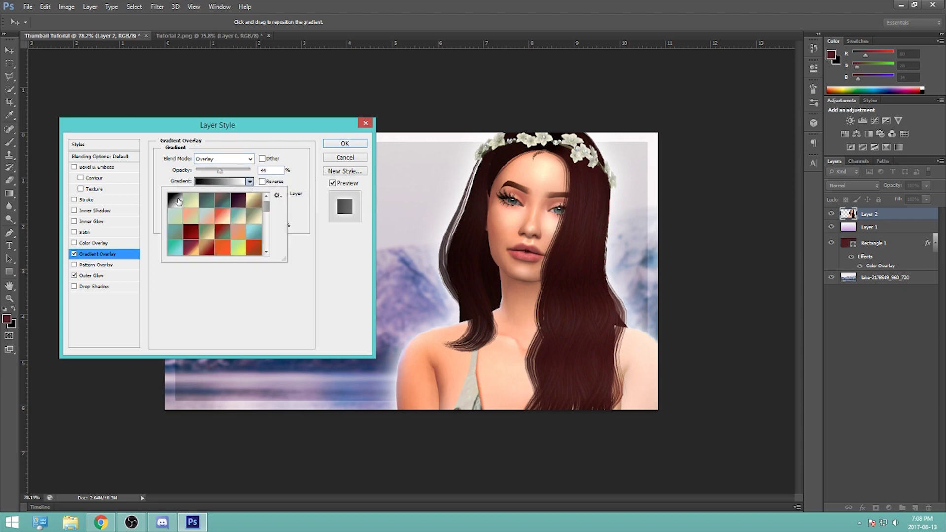
{"action": "left_click", "coordinate": [206, 185]}
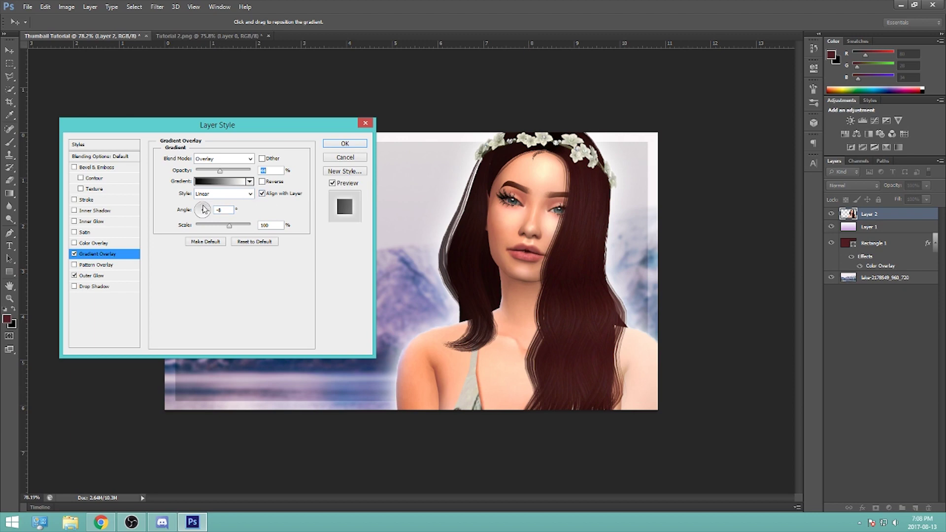
{"action": "left_click", "coordinate": [202, 206]}
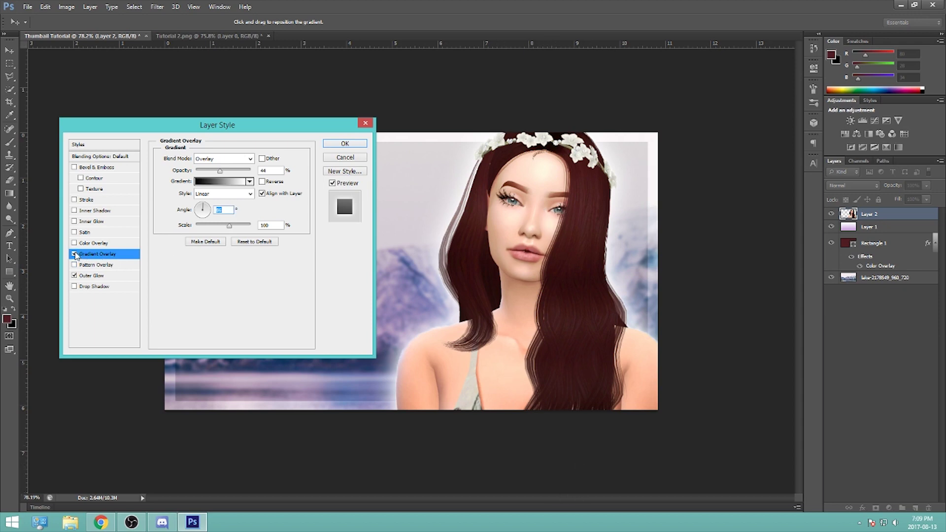
{"action": "left_click", "coordinate": [74, 255]}
{"action": "left_click", "coordinate": [75, 254]}
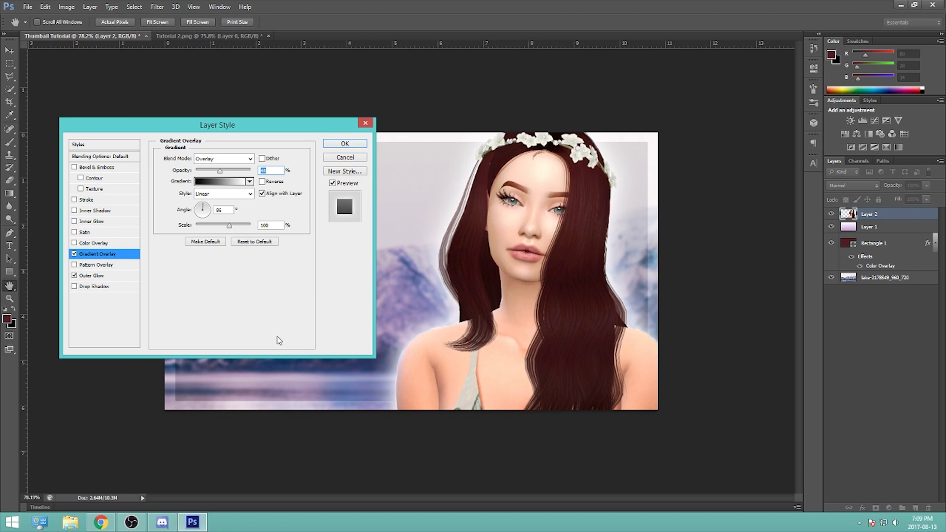
- Add a white inner glow in Overlay mode at 45% opacity to the woman's layer and enlarge it to spread well inside her outline
{"action": "left_click", "coordinate": [100, 222]}
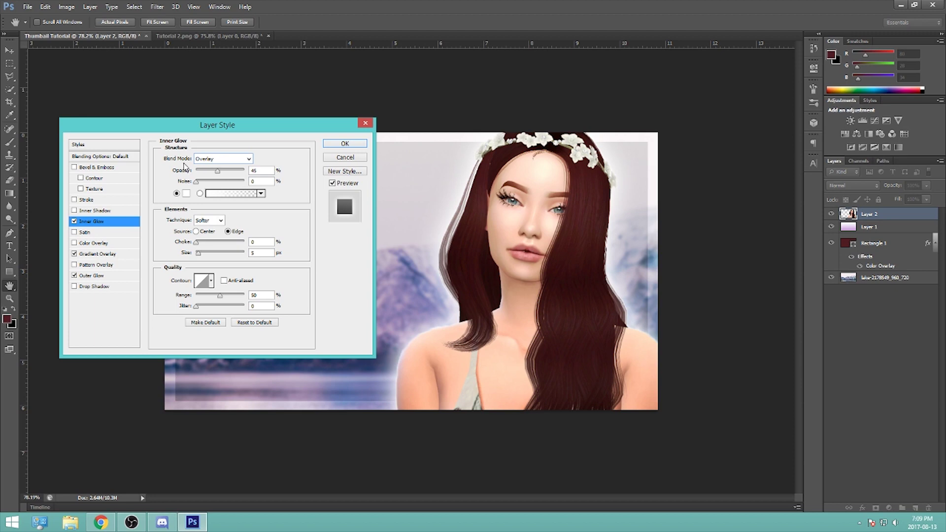
{"action": "left_click_drag", "start_coordinate": [199, 254], "coordinate": [273, 263]}
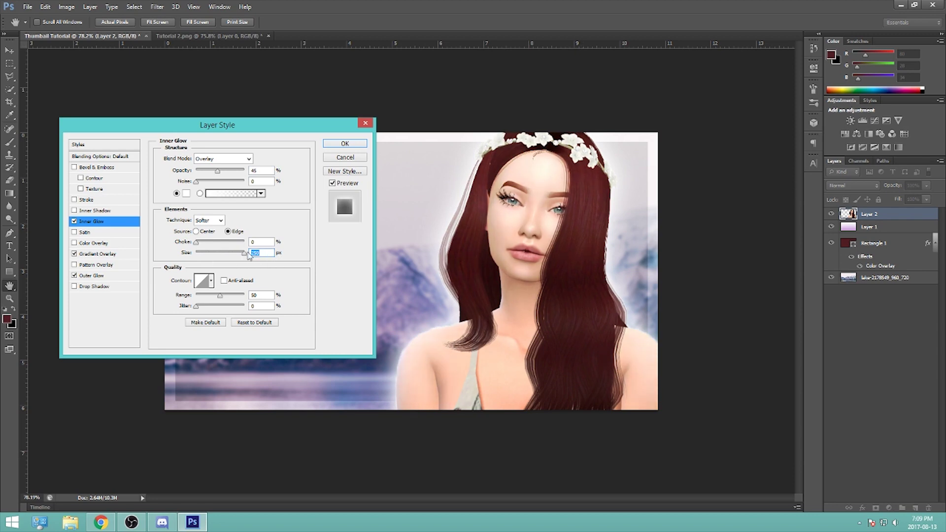
{"action": "mouse_move", "coordinate": [237, 258]}
{"action": "left_mouse_down"}
{"action": "mouse_move", "coordinate": [204, 259]}
{"action": "mouse_move", "coordinate": [231, 259]}
{"action": "left_mouse_up"}
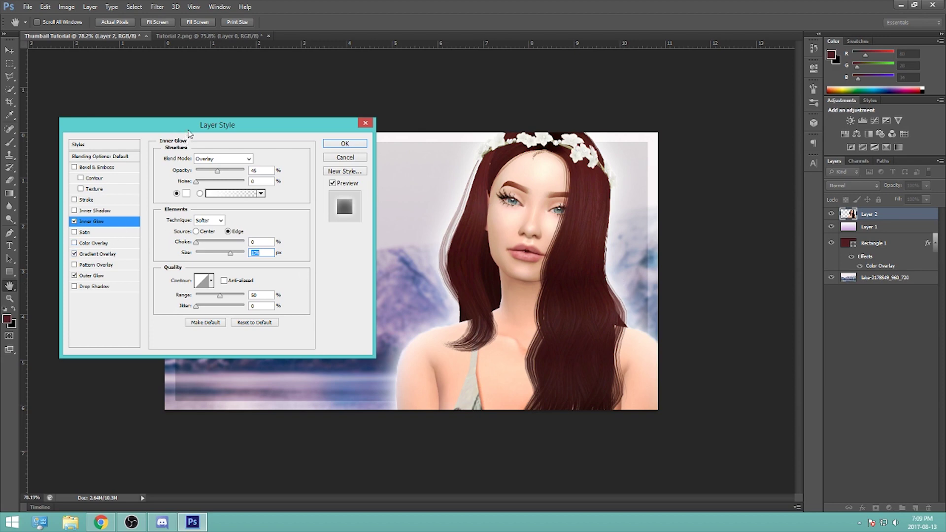
- Add a colour overlay to the woman's layer and set its colour to light purple (c094d4)
{"action": "left_click", "coordinate": [101, 243]}
{"action": "left_click_drag", "start_coordinate": [196, 130], "coordinate": [159, 52]}
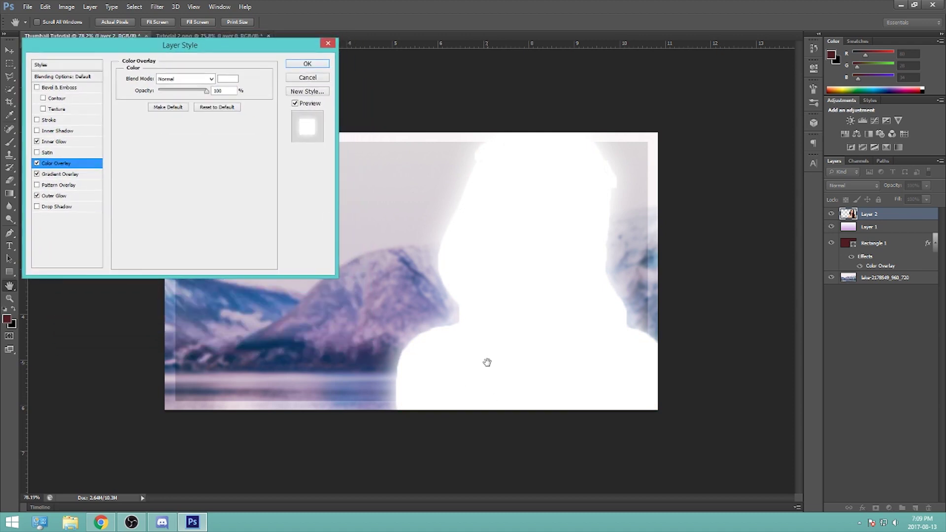
{"action": "left_click", "coordinate": [228, 80]}
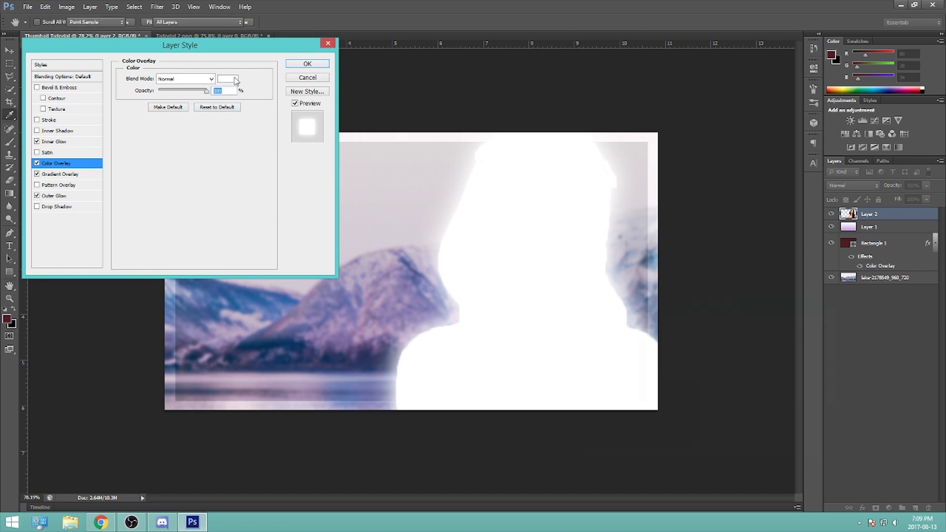
{"action": "left_click", "coordinate": [359, 298]}
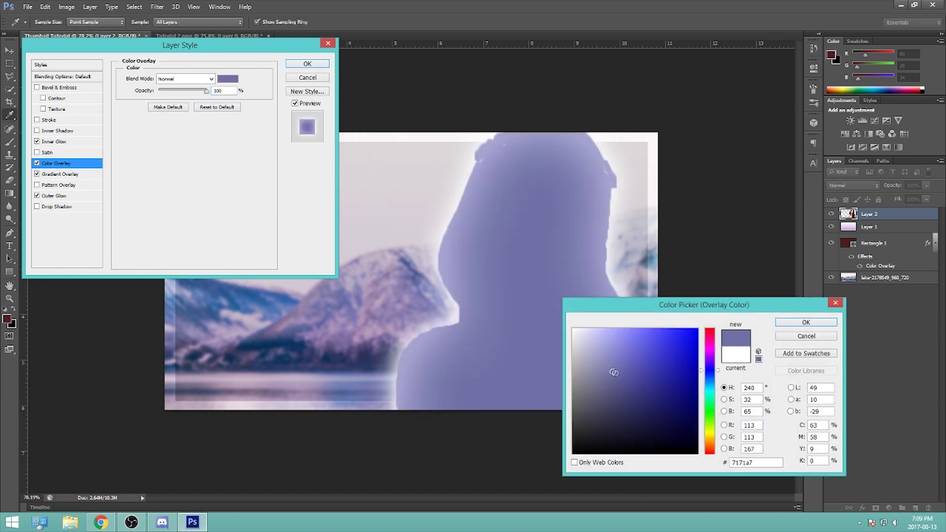
{"action": "mouse_move", "coordinate": [716, 375]}
{"action": "left_mouse_down"}
{"action": "mouse_move", "coordinate": [718, 350]}
{"action": "mouse_move", "coordinate": [718, 360]}
{"action": "left_mouse_up"}
{"action": "left_click_drag", "start_coordinate": [630, 361], "coordinate": [610, 349]}
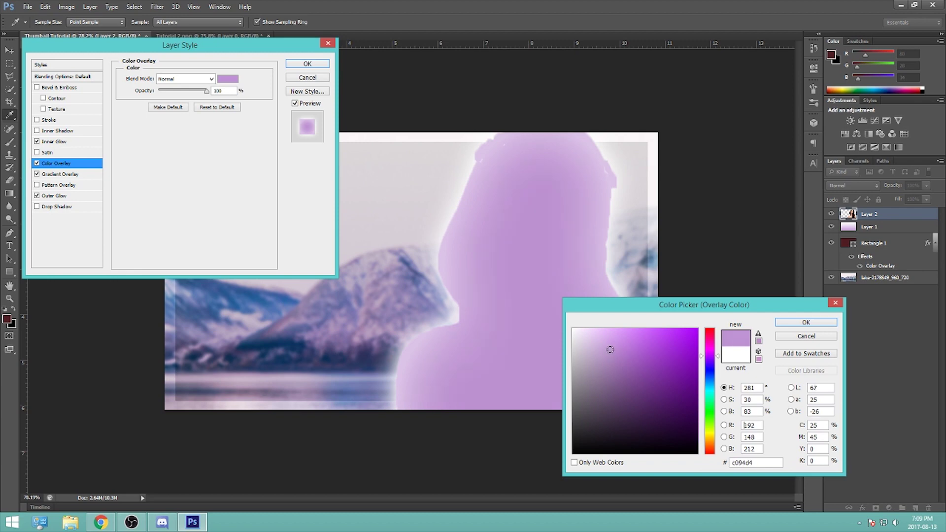
{"action": "left_click", "coordinate": [778, 325]}
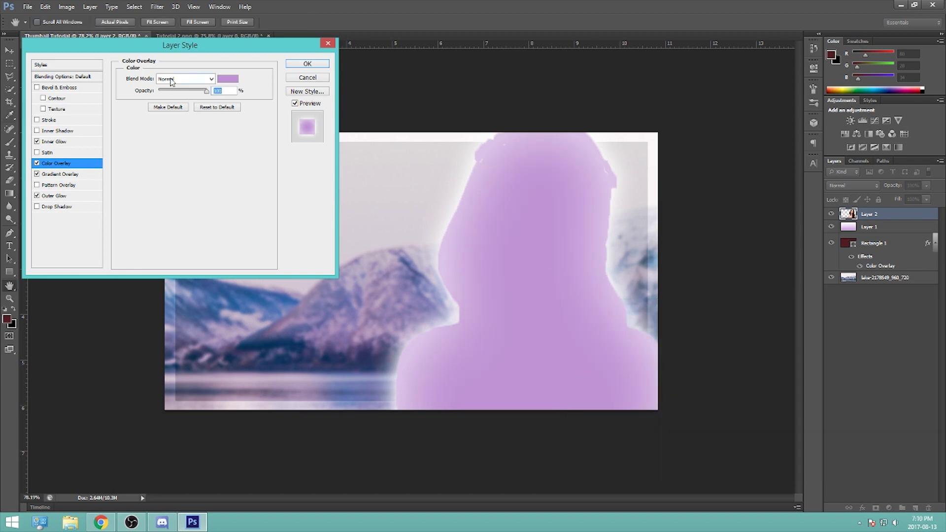
- Set the woman's colour overlay to Soft Light, lower its opacity to about 20%, and apply the layer effects
{"action": "left_click", "coordinate": [171, 80]}
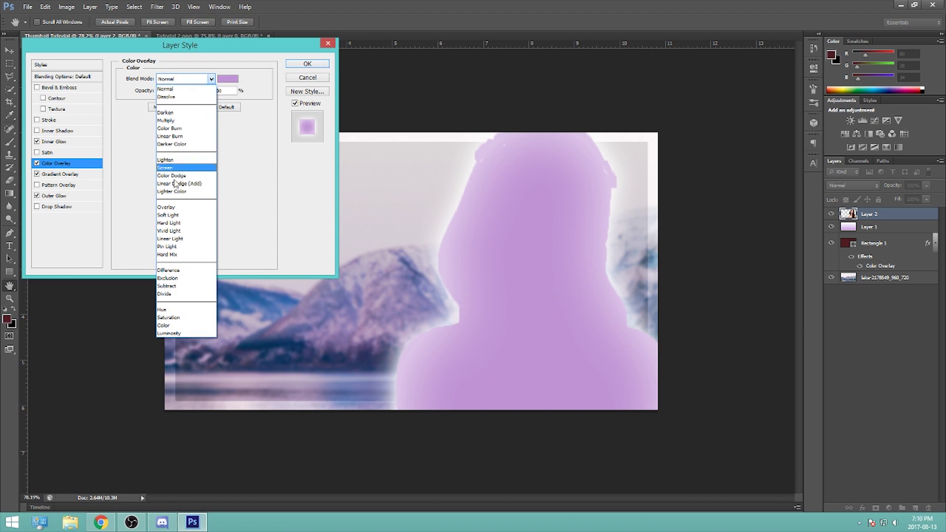
{"action": "left_click", "coordinate": [177, 215]}
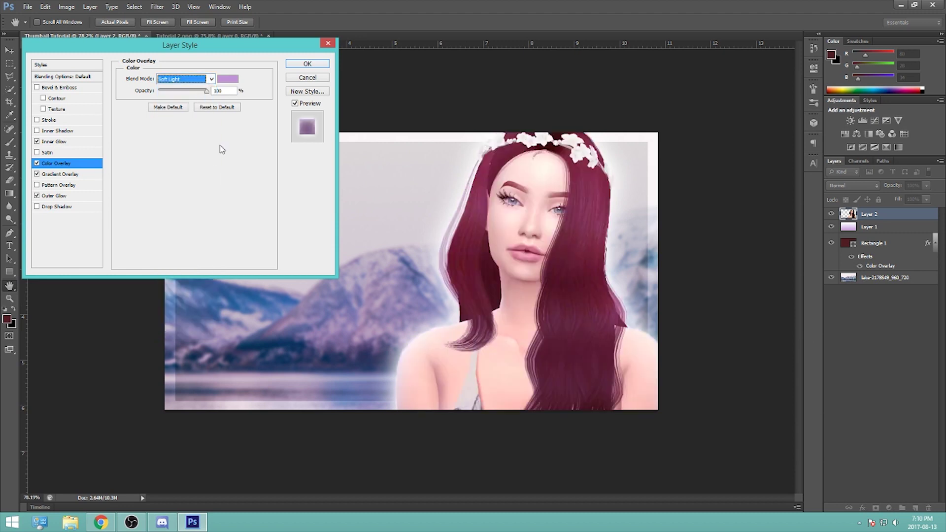
{"action": "left_click_drag", "start_coordinate": [201, 92], "coordinate": [170, 99]}
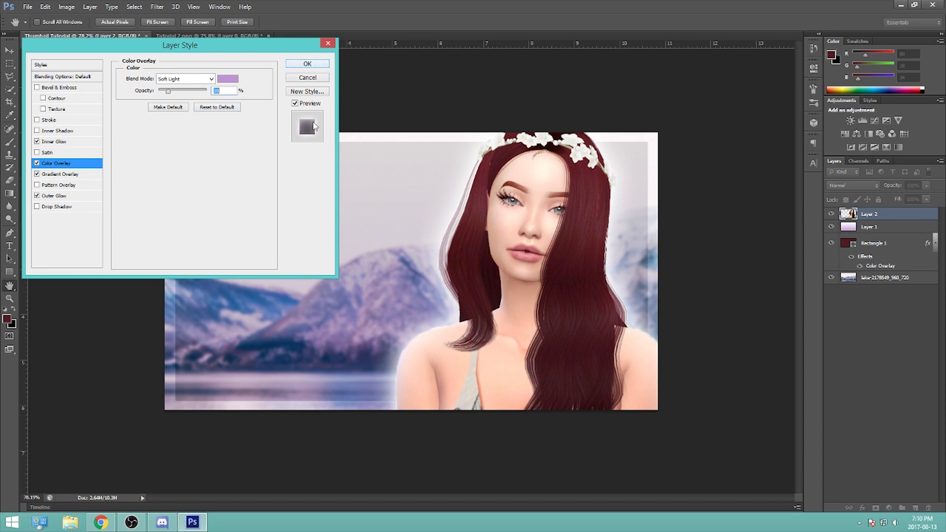
{"action": "left_click", "coordinate": [307, 63]}
{"action": "key", "text": "v"}
{"action": "key", "text": "ctrl+plus"}
{"action": "scroll", "coordinate": [590, 305], "scroll_direction": "down", "scroll_amount": 1}
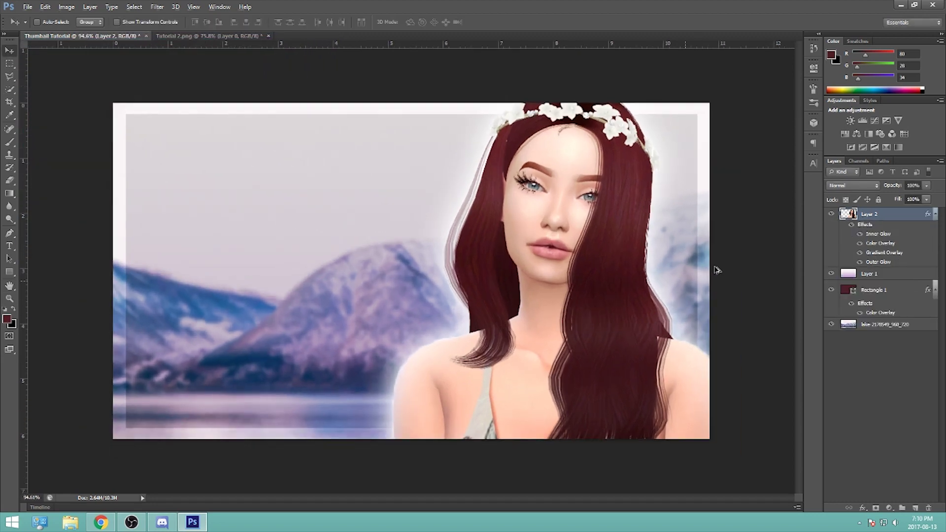
- Compare the woman with and without all of her layer effects
{"action": "left_click", "coordinate": [854, 232]}
{"action": "left_click", "coordinate": [851, 226]}
{"action": "left_click", "coordinate": [852, 229]}
{"action": "left_click", "coordinate": [853, 229]}
{"action": "left_click", "coordinate": [853, 230]}
{"action": "left_click", "coordinate": [853, 229]}
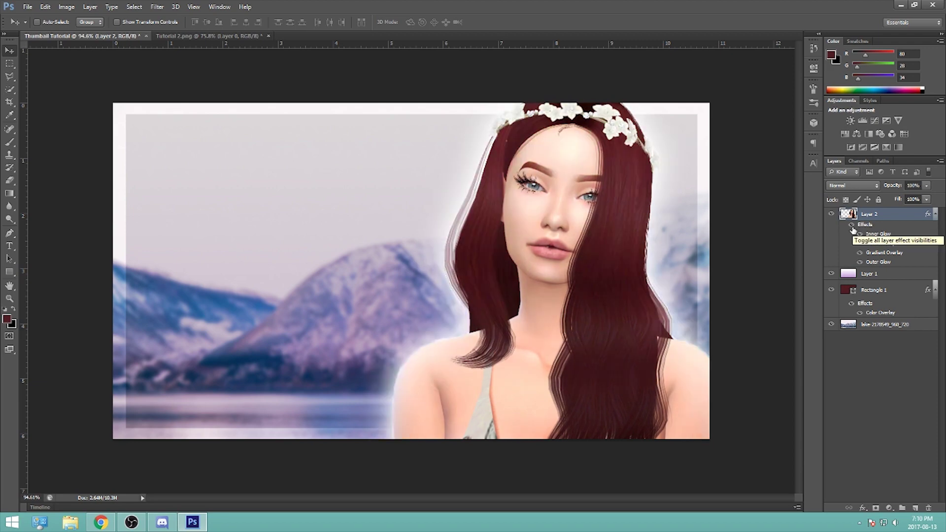
{"action": "left_click", "coordinate": [853, 230]}
{"action": "left_click", "coordinate": [853, 230]}
- Check the thumbnail at small and large sizes and compare the woman with and without her inner glow
{"action": "scroll", "coordinate": [748, 279], "scroll_direction": "down", "scroll_amount": 5}
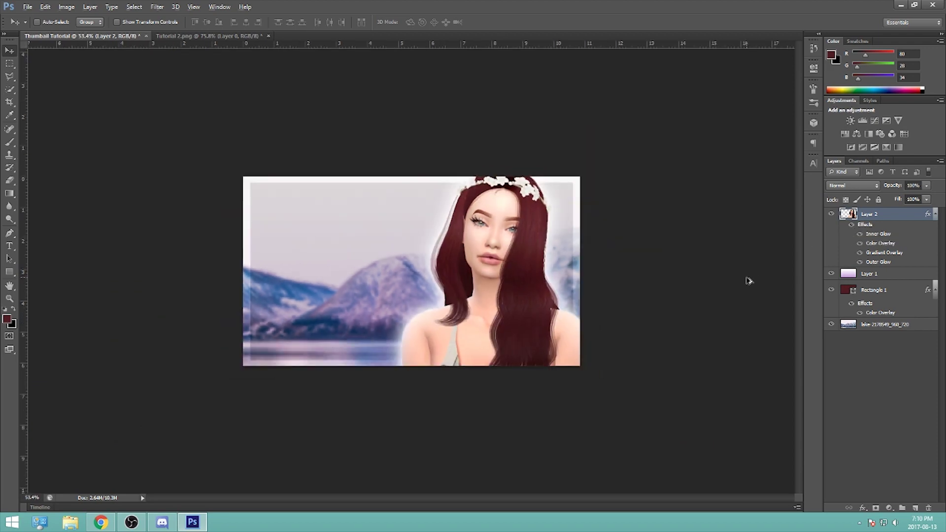
{"action": "scroll", "coordinate": [647, 280], "scroll_direction": "up", "scroll_amount": 5}
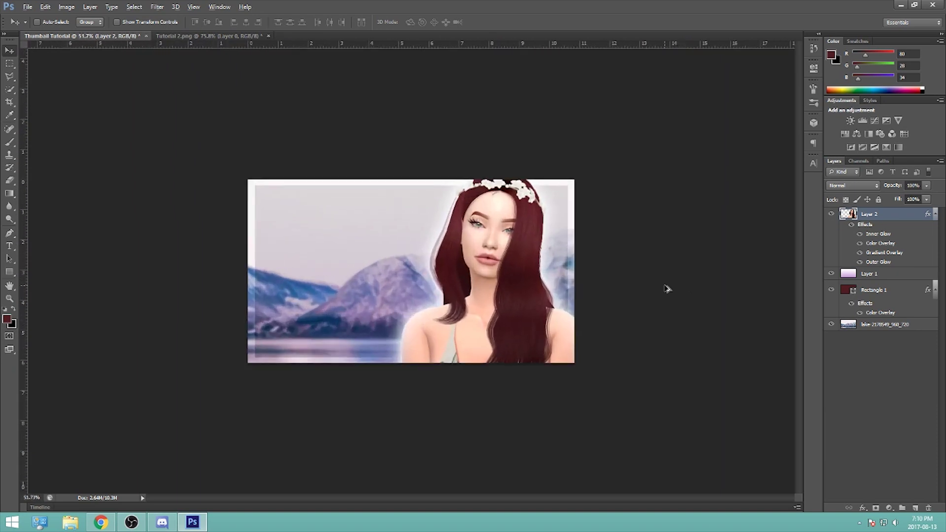
{"action": "left_click", "coordinate": [860, 235]}
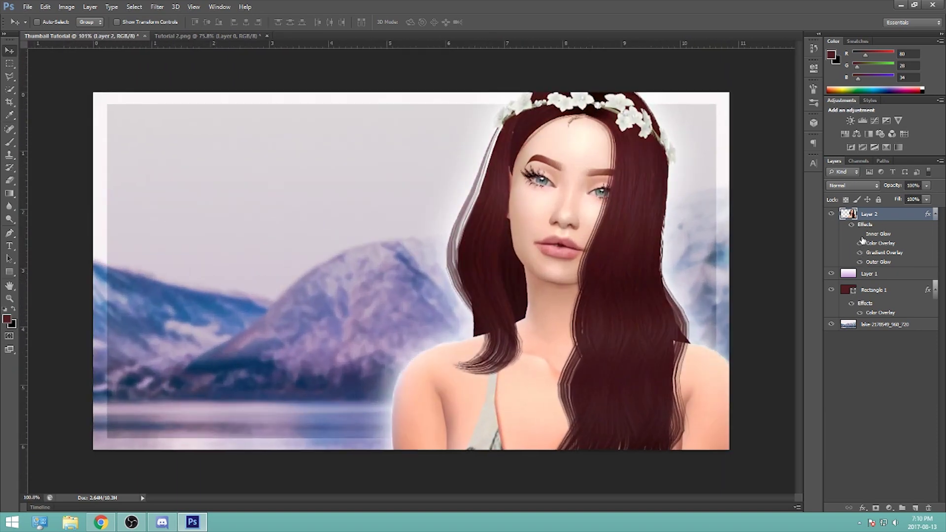
{"action": "left_click", "coordinate": [860, 235]}
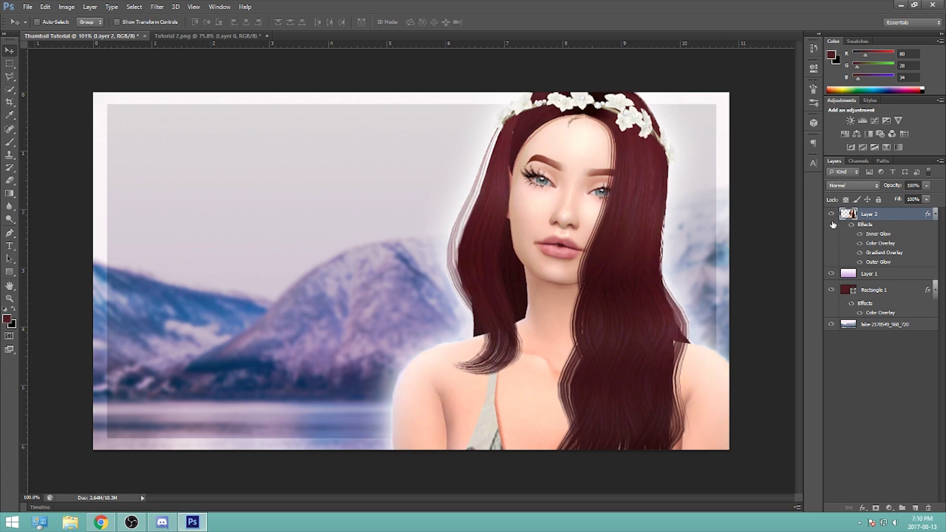
{"action": "scroll", "coordinate": [705, 276], "scroll_direction": "down", "scroll_amount": 5}
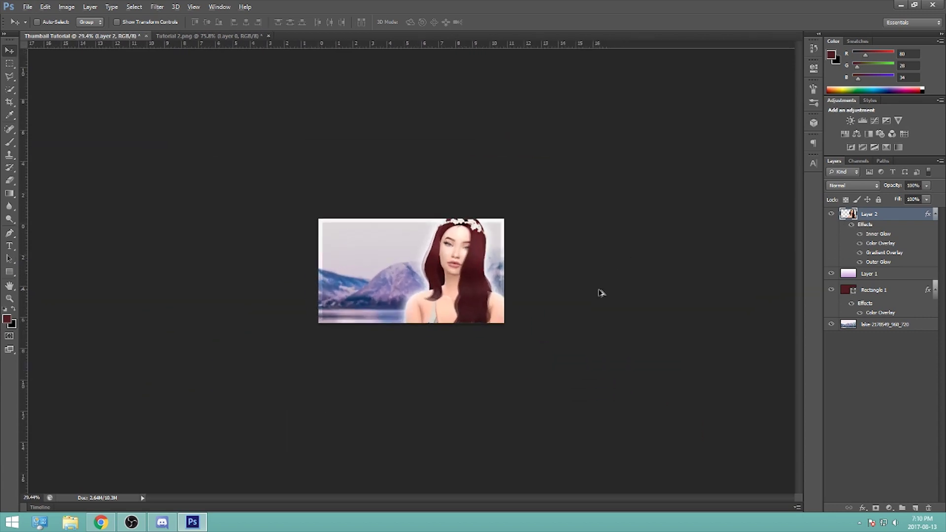
{"action": "scroll", "coordinate": [601, 293], "scroll_direction": "up", "scroll_amount": 5}
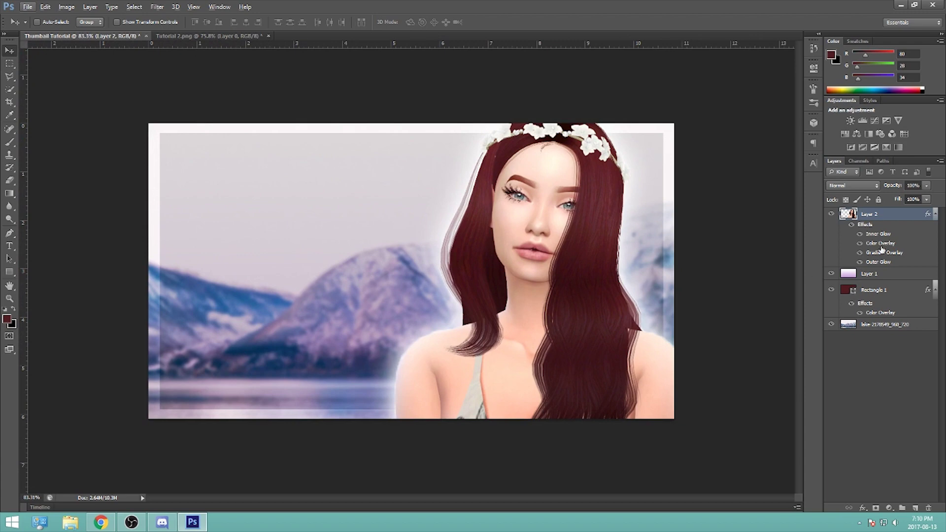
{"action": "scroll", "coordinate": [727, 282], "scroll_direction": "up", "scroll_amount": 1}
{"action": "scroll", "coordinate": [726, 282], "scroll_direction": "down", "scroll_amount": 1}
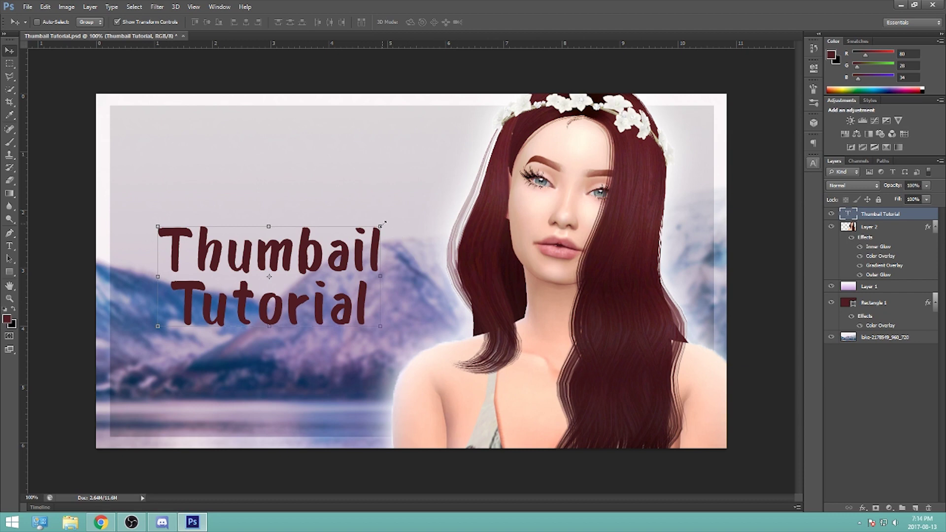
{"action": "key", "text": "ctrl+t"}
{"action": "left_click_drag", "start_coordinate": [385, 218], "coordinate": [462, 294]}
{"action": "left_click_drag", "start_coordinate": [505, 241], "coordinate": [539, 221]}
{"action": "key", "text": "ctrl+z"}
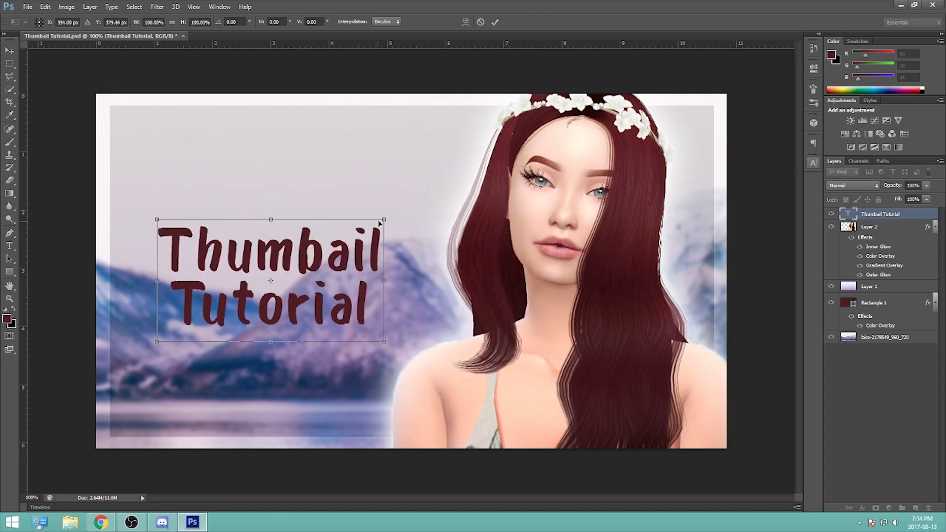
- Scale the "Thumbail Tutorial" title proportionally to about 147% and place it in the open area beside the woman
{"action": "left_click_drag", "start_coordinate": [384, 217], "coordinate": [562, 176]}
{"action": "left_click_drag", "start_coordinate": [441, 242], "coordinate": [381, 287]}
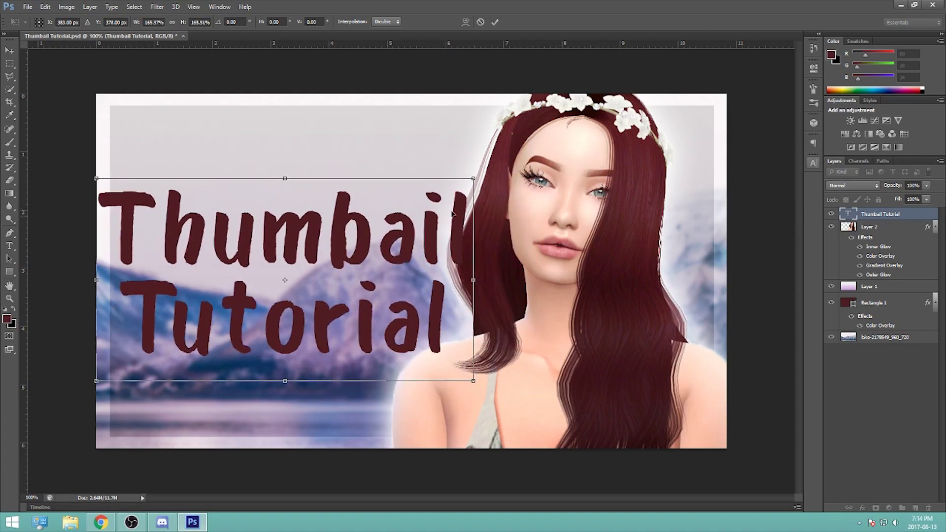
{"action": "left_click_drag", "start_coordinate": [474, 177], "coordinate": [432, 201]}
{"action": "left_click_drag", "start_coordinate": [356, 292], "coordinate": [390, 273]}
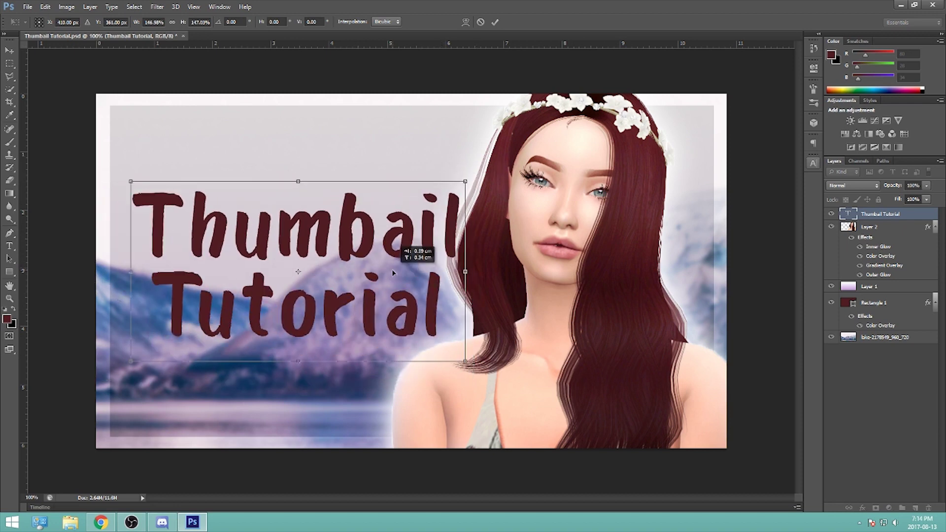
{"action": "left_click", "coordinate": [494, 23]}
{"action": "left_click_drag", "start_coordinate": [413, 216], "coordinate": [397, 236]}
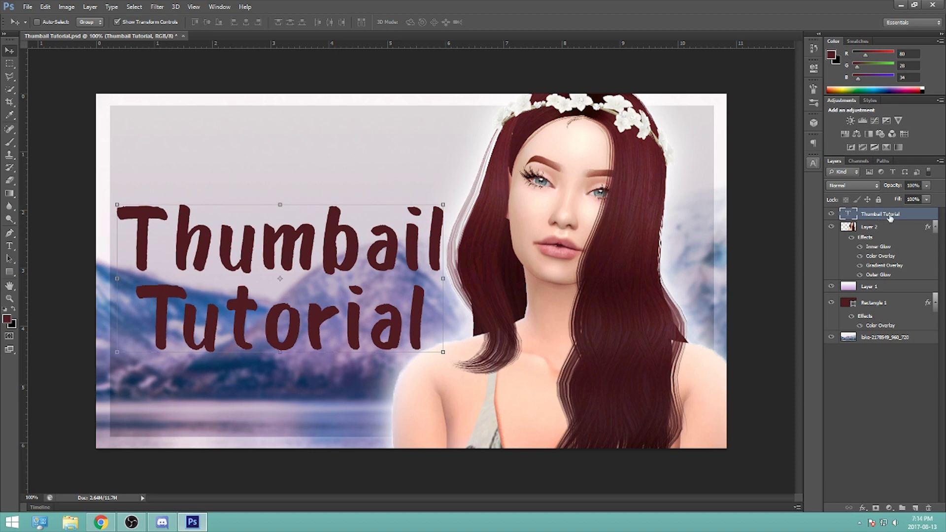
- Open the title layer's blending options and add a white colour overlay in Normal mode at 100% opacity
{"action": "key", "text": "alt"}
{"action": "right_click", "coordinate": [883, 217]}
{"action": "left_click", "coordinate": [811, 137]}
{"action": "left_click_drag", "start_coordinate": [219, 48], "coordinate": [705, 83]}
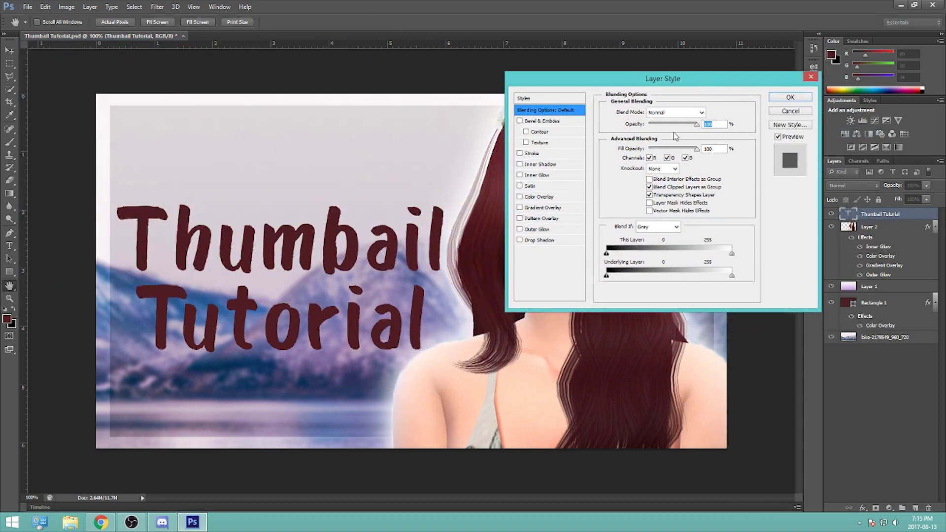
{"action": "left_click", "coordinate": [555, 197]}
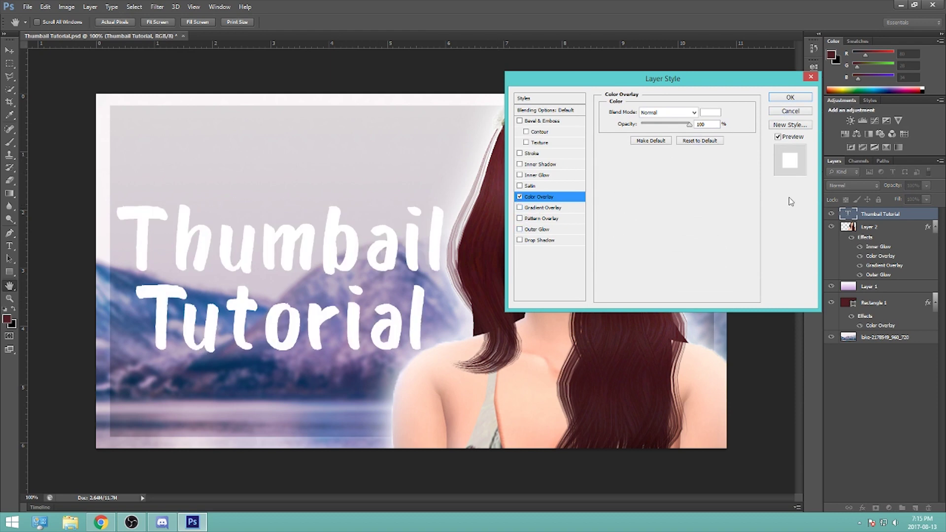
- Add a black drop shadow in Multiply mode at 75% opacity to the title, with 5 px distance and a size of about 10 px
{"action": "left_click", "coordinate": [533, 241]}
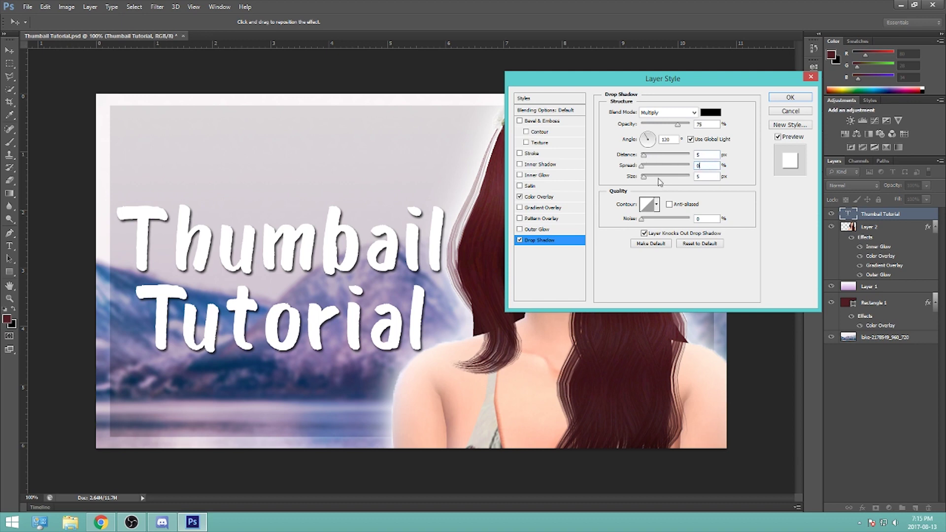
{"action": "left_click_drag", "start_coordinate": [645, 178], "coordinate": [648, 180]}
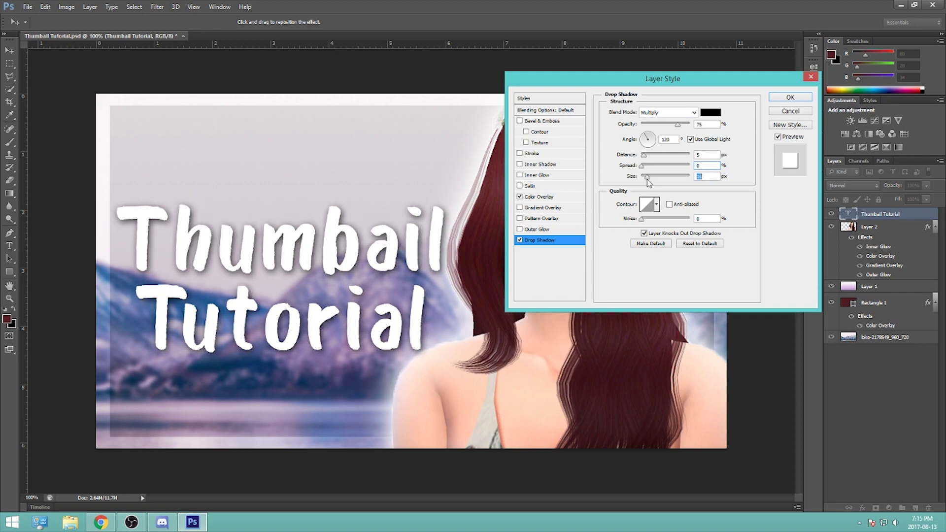
{"action": "left_click_drag", "start_coordinate": [648, 183], "coordinate": [647, 184]}
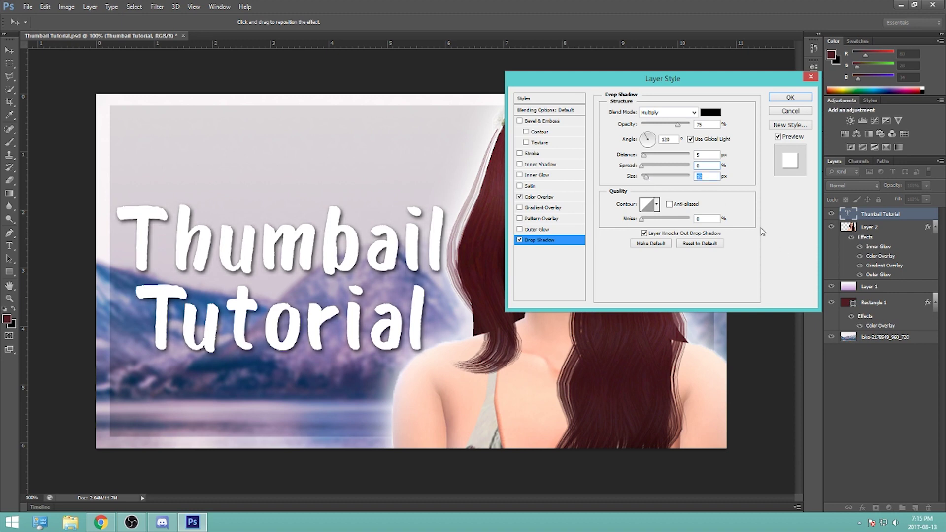
{"action": "left_click", "coordinate": [790, 97]}
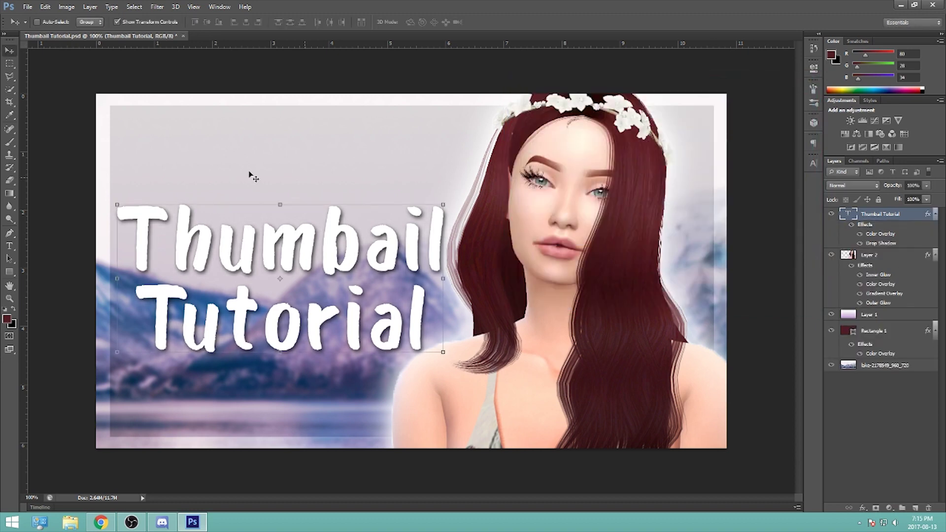
- Check the thumbnail without transform controls and shift the woman's layer slightly closer to the image's right edge
{"action": "left_click", "coordinate": [117, 22]}
{"action": "scroll", "coordinate": [510, 291], "scroll_direction": "down", "scroll_amount": 6}
{"action": "scroll", "coordinate": [510, 291], "scroll_direction": "up", "scroll_amount": 6}
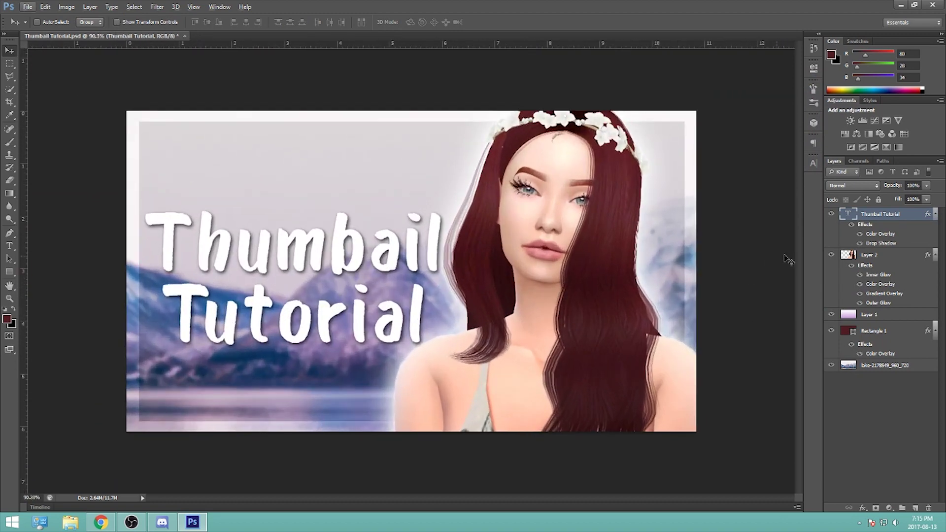
{"action": "left_click", "coordinate": [867, 255]}
{"action": "left_click_drag", "start_coordinate": [555, 320], "coordinate": [579, 320]}
{"action": "left_click", "coordinate": [118, 23]}
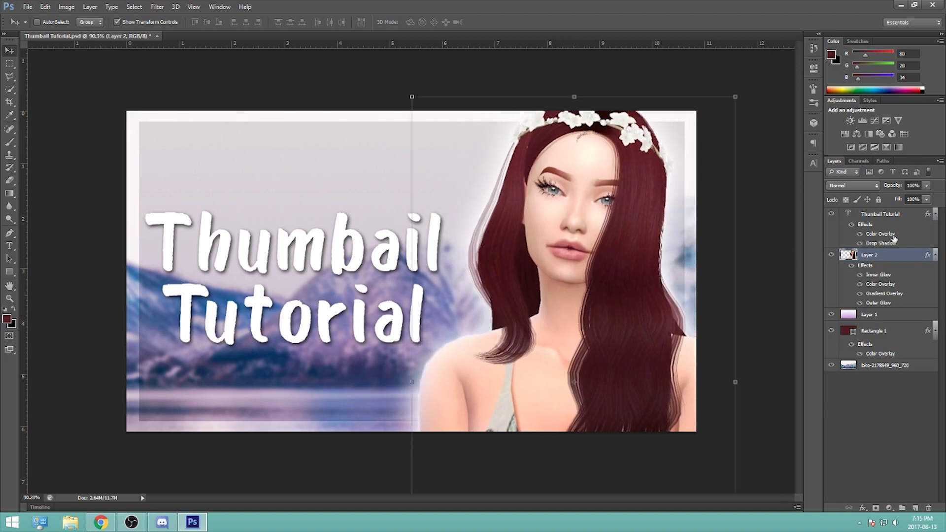
- Scale the title to about 119%, fit it inside the frame's left edge, and move its layer directly beneath the woman's layer
{"action": "left_click", "coordinate": [902, 218]}
{"action": "left_click_drag", "start_coordinate": [440, 211], "coordinate": [534, 155], "text": "shift"}
{"action": "left_click_drag", "start_coordinate": [469, 209], "coordinate": [451, 249]}
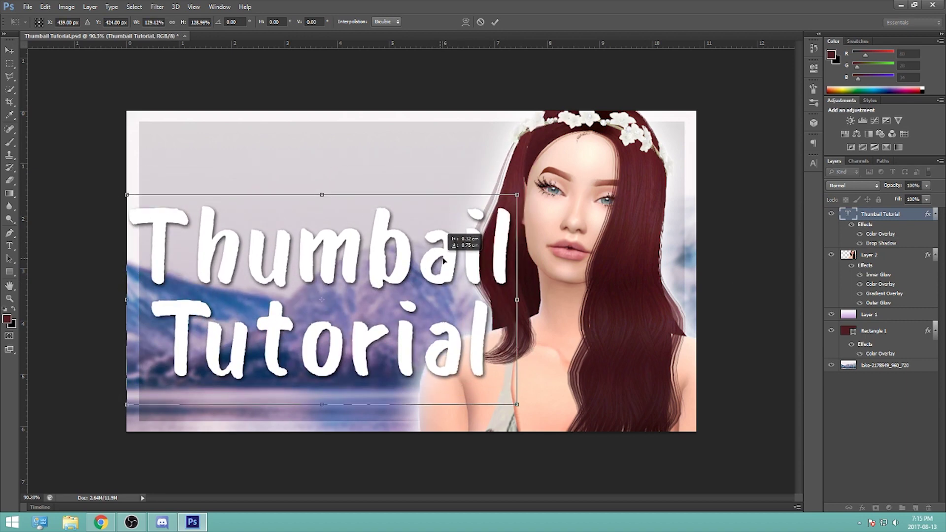
{"action": "left_click_drag", "start_coordinate": [517, 195], "coordinate": [462, 225]}
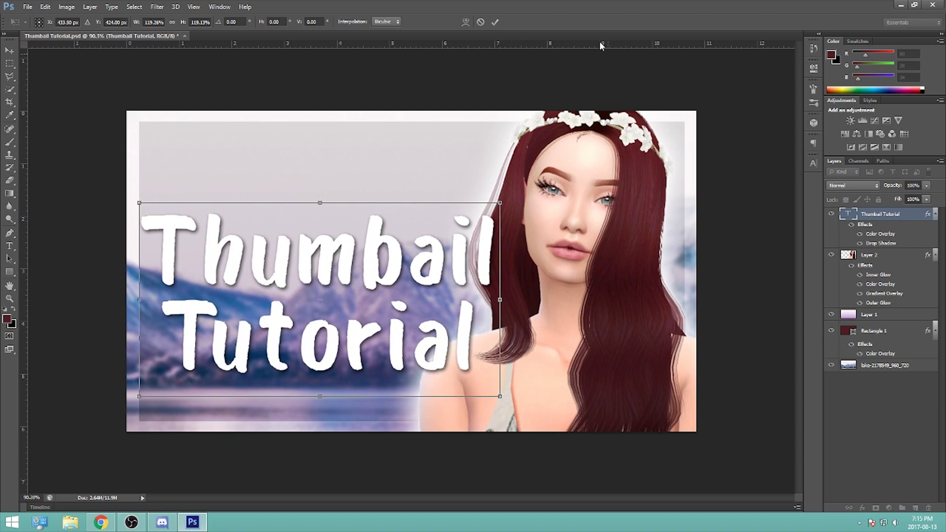
{"action": "left_click", "coordinate": [495, 21]}
{"action": "left_click_drag", "start_coordinate": [879, 215], "coordinate": [875, 317]}
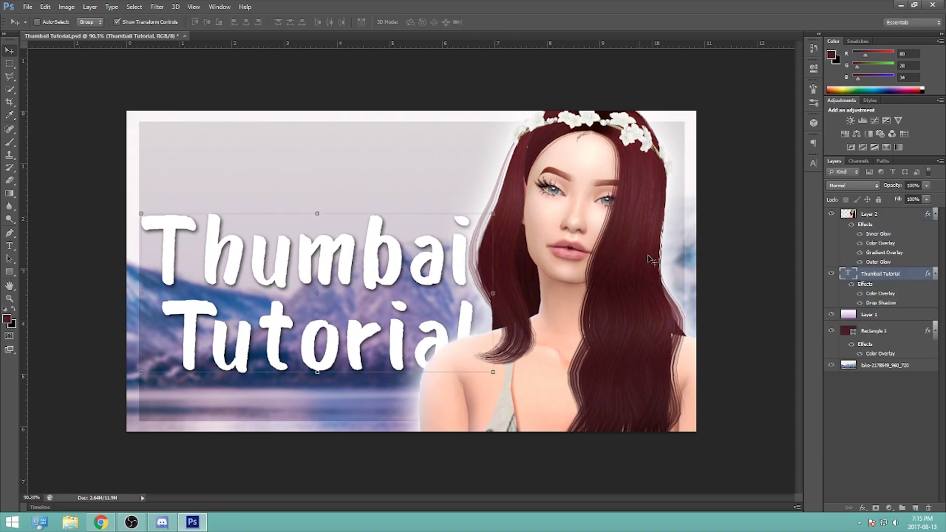
- Nudge the title slightly up toward the frame's left edge and shift the woman's layer slightly right to uncover more of the text
{"action": "left_click_drag", "start_coordinate": [445, 257], "coordinate": [443, 255]}
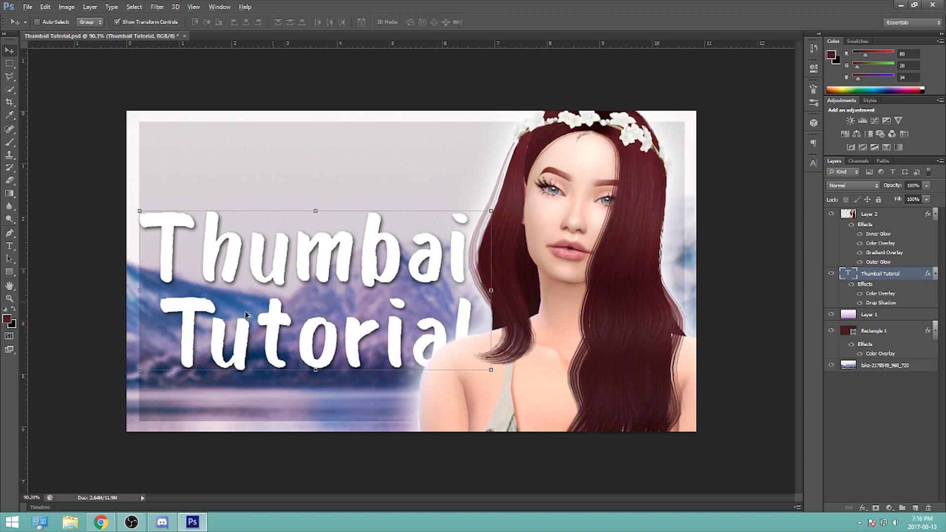
{"action": "key", "text": "alt"}
{"action": "left_click", "coordinate": [873, 214]}
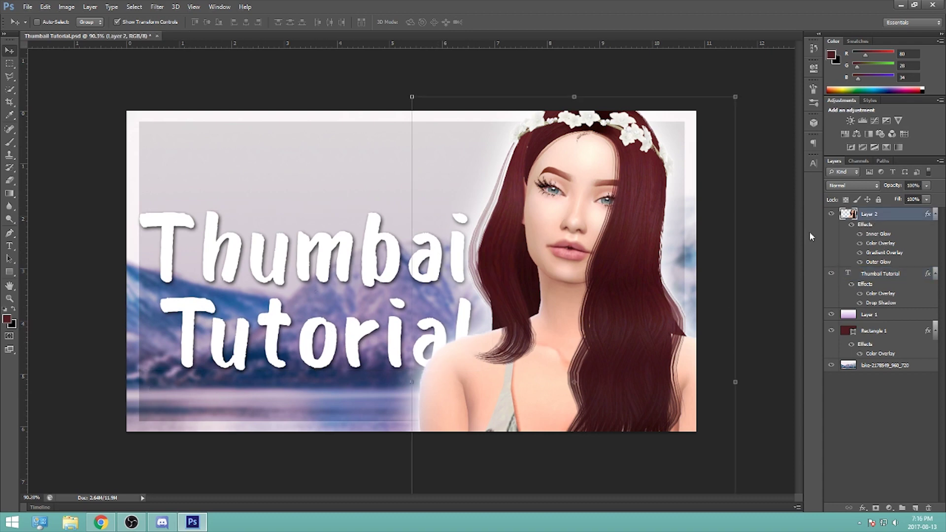
{"action": "left_click_drag", "start_coordinate": [609, 243], "coordinate": [623, 242]}
- Examine the arrangement of the title and the woman at reduced and enlarged view sizes
{"action": "key", "text": "ctrl+minus"}
{"action": "key", "text": "ctrl+minus"}
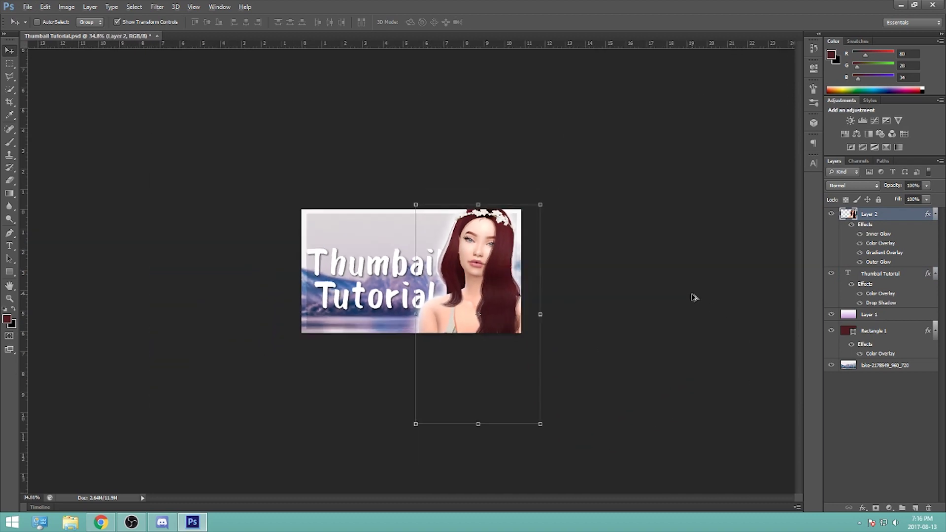
{"action": "key", "text": "ctrl+plus"}
{"action": "key", "text": "ctrl+plus"}
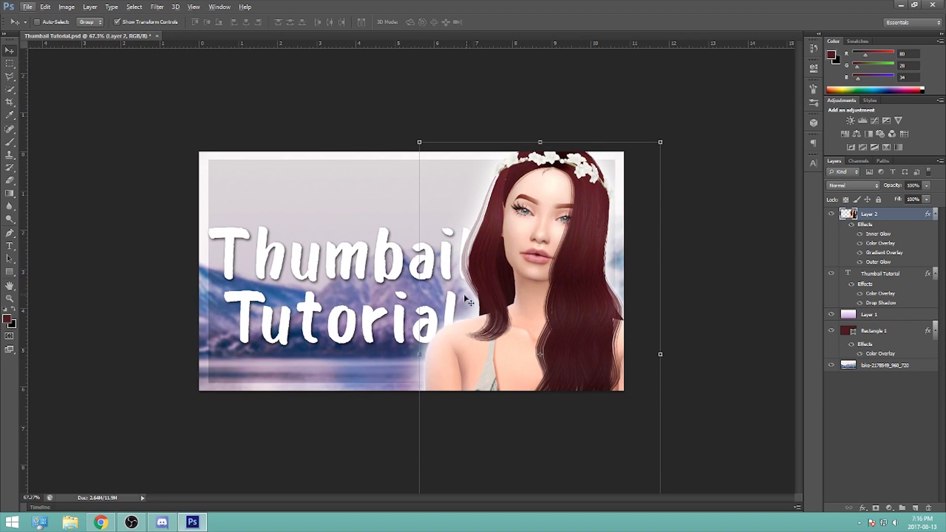
{"action": "key", "text": "ctrl+minus"}
{"action": "key", "text": "ctrl+minus"}
{"action": "key", "text": "ctrl+plus"}
{"action": "key", "text": "ctrl+plus"}
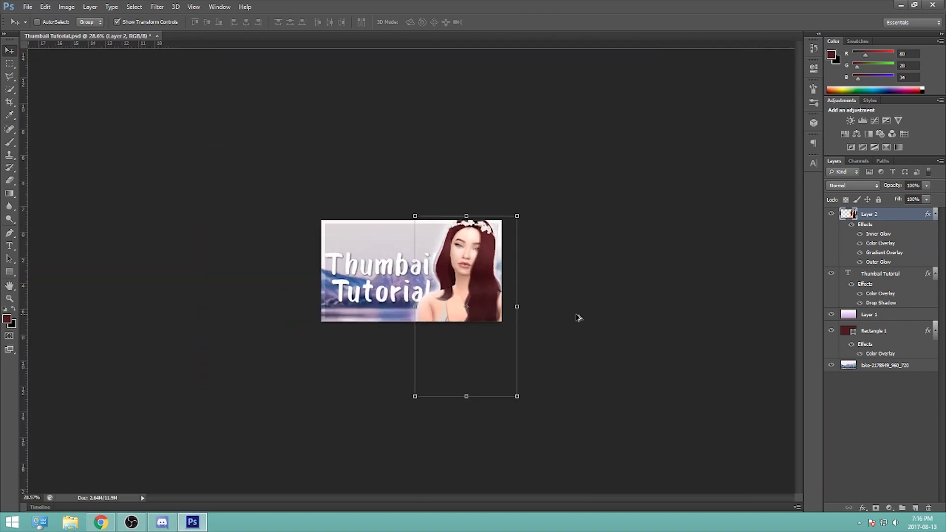
{"action": "key", "text": "ctrl+plus"}
- Scale the title layer down to about 98% so it fits beside the woman, and hide the transform controls
{"action": "key", "text": "alt+bracketleft"}
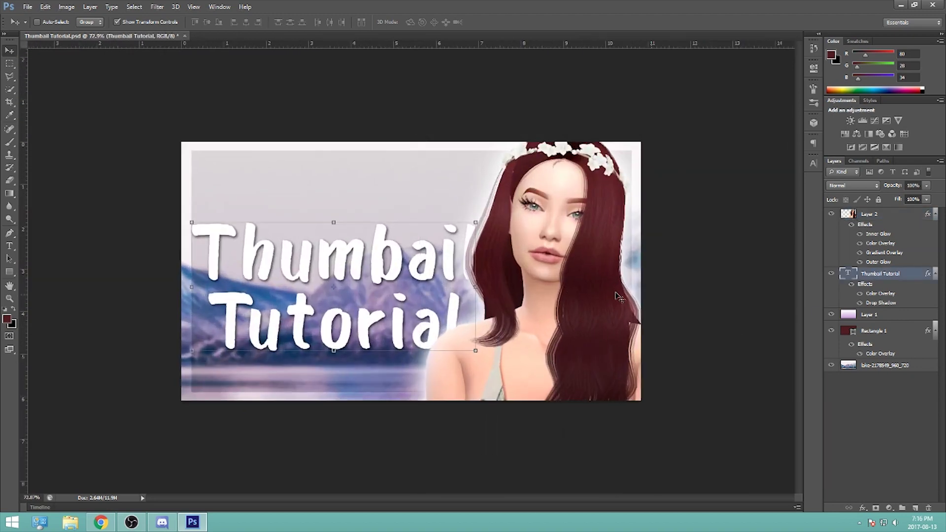
{"action": "left_click", "coordinate": [477, 223]}
{"action": "left_click_drag", "start_coordinate": [479, 217], "coordinate": [475, 220]}
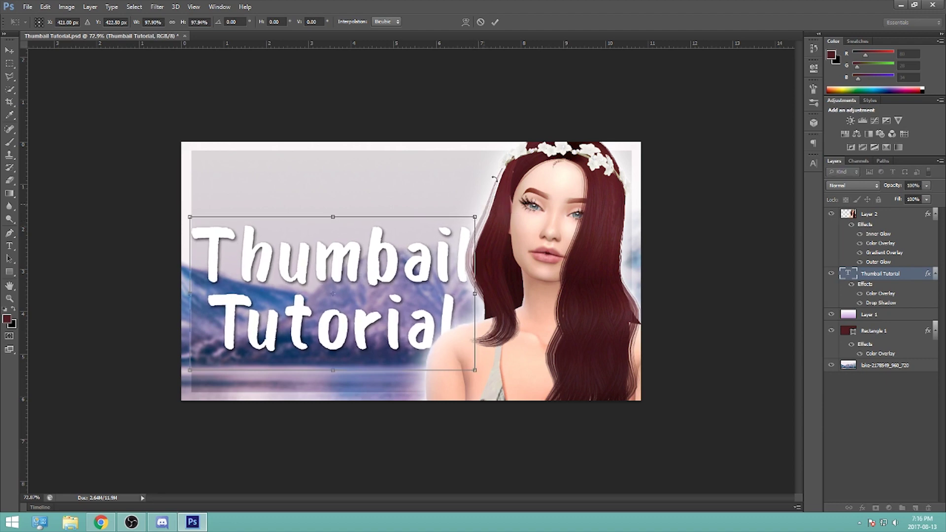
{"action": "left_click", "coordinate": [495, 22]}
{"action": "left_click", "coordinate": [125, 23]}
{"action": "scroll", "coordinate": [507, 255], "scroll_direction": "up", "scroll_amount": 3}
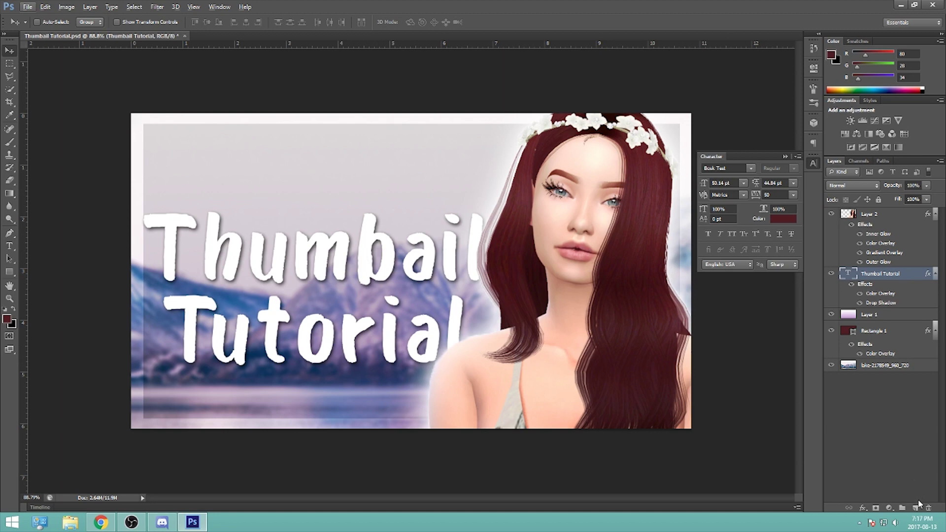
- Draw a circle about 4.5 cm in diameter with the Ellipse tool, centre it behind the title, and move its layer directly beneath the title layer
{"action": "left_click", "coordinate": [10, 272]}
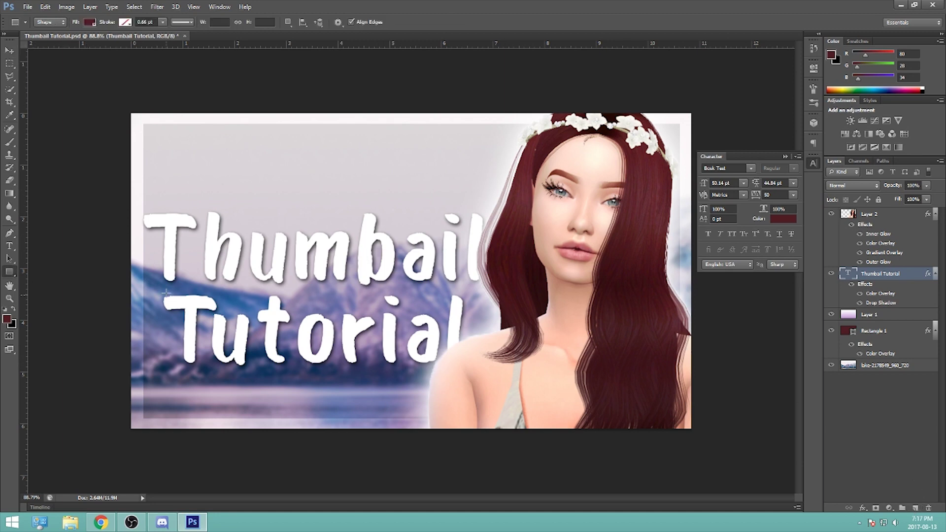
{"action": "right_click", "coordinate": [10, 277]}
{"action": "left_click", "coordinate": [46, 282]}
{"action": "right_click", "coordinate": [10, 277]}
{"action": "left_click", "coordinate": [38, 295]}
{"action": "left_click_drag", "start_coordinate": [186, 173], "coordinate": [445, 418]}
{"action": "key", "text": "v"}
{"action": "mouse_move", "coordinate": [206, 207]}
{"action": "left_mouse_down"}
{"action": "mouse_move", "coordinate": [261, 207]}
{"action": "mouse_move", "coordinate": [213, 205]}
{"action": "left_mouse_up"}
{"action": "left_click_drag", "start_coordinate": [882, 279], "coordinate": [874, 320]}
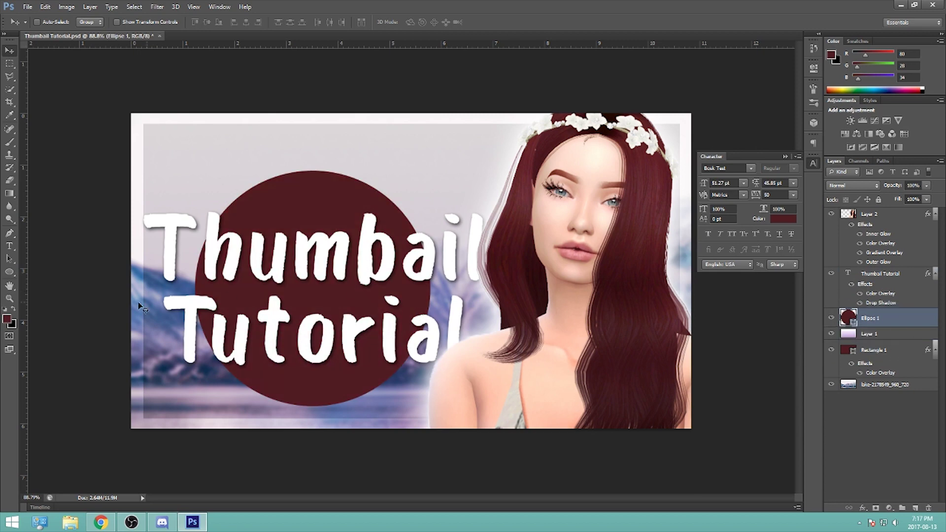
- Apply a black colour overlay in Normal mode at 100% opacity to the circle behind the title
{"action": "right_click", "coordinate": [847, 315]}
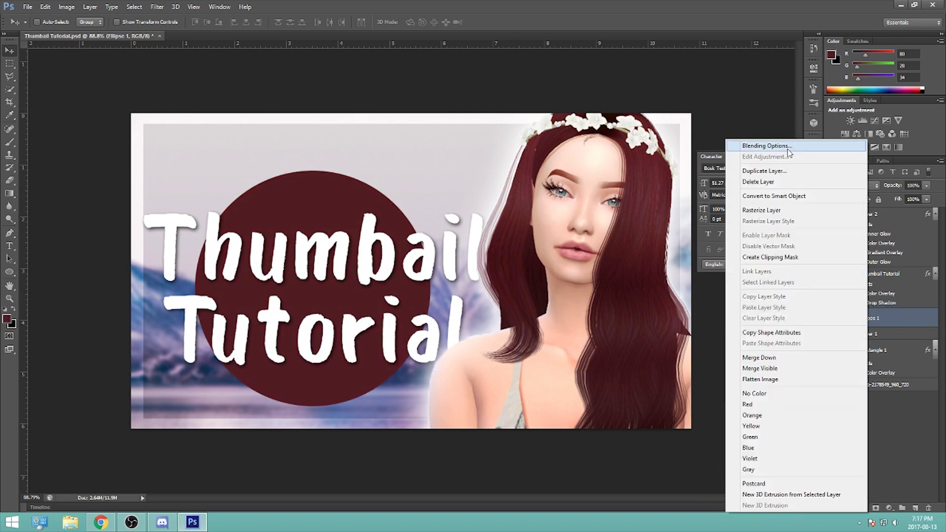
{"action": "left_click", "coordinate": [787, 149]}
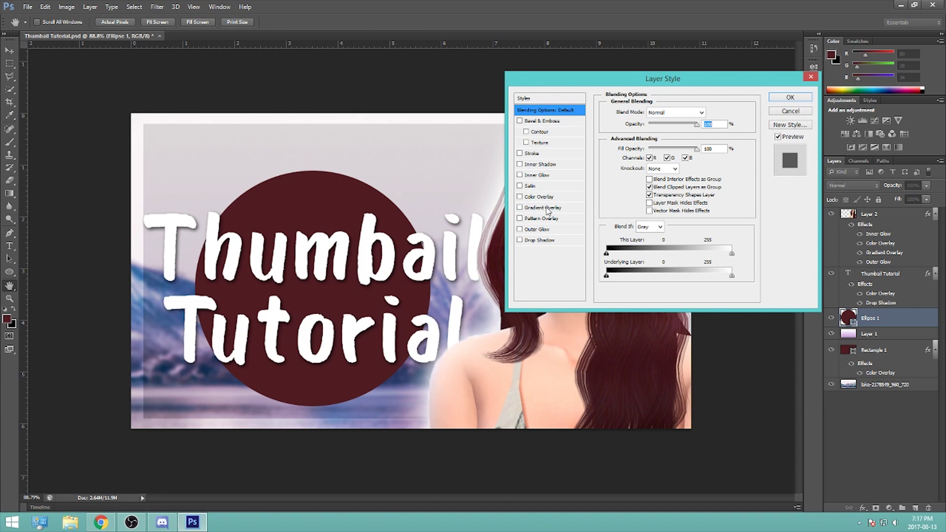
{"action": "left_click", "coordinate": [539, 196]}
{"action": "left_click", "coordinate": [711, 113]}
{"action": "left_click", "coordinate": [576, 450]}
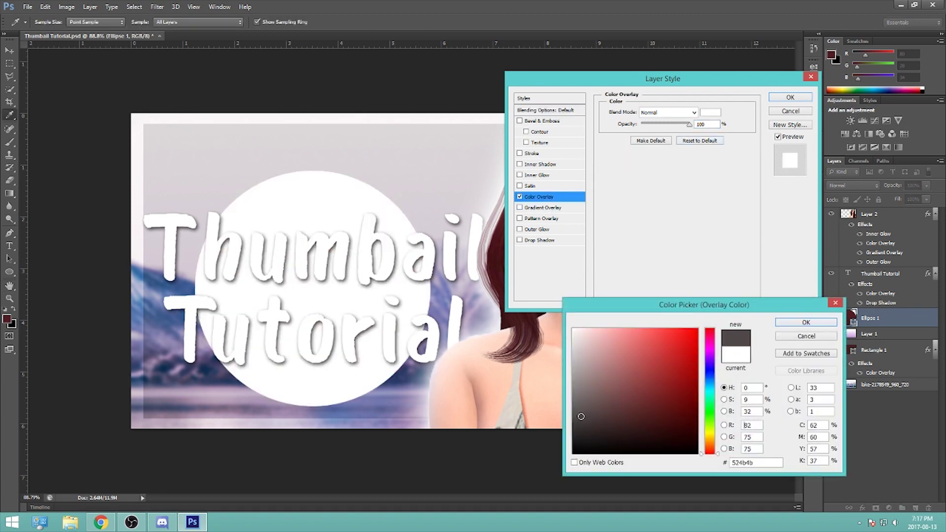
{"action": "left_click", "coordinate": [806, 322]}
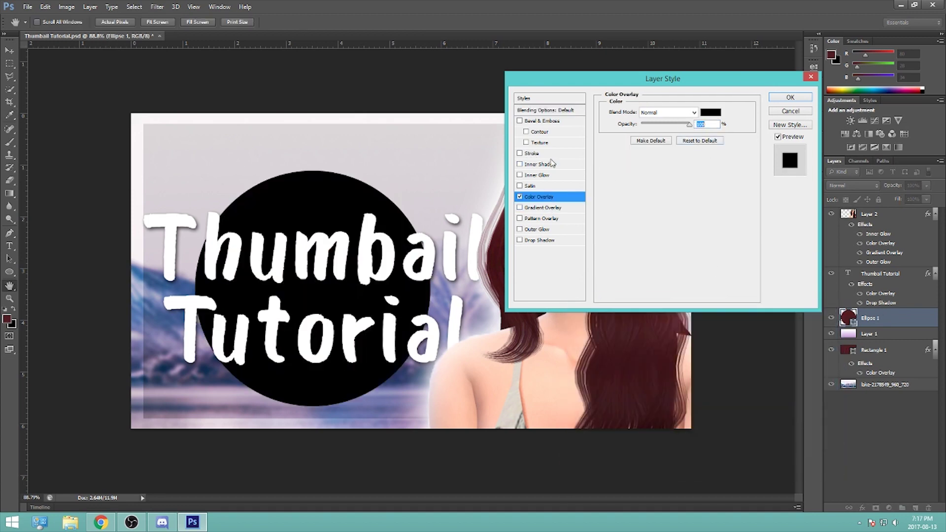
- Add a white outside stroke of about 24 px to the circle at 100% opacity
{"action": "left_click", "coordinate": [547, 154]}
{"action": "left_click", "coordinate": [635, 178]}
{"action": "left_click", "coordinate": [575, 318]}
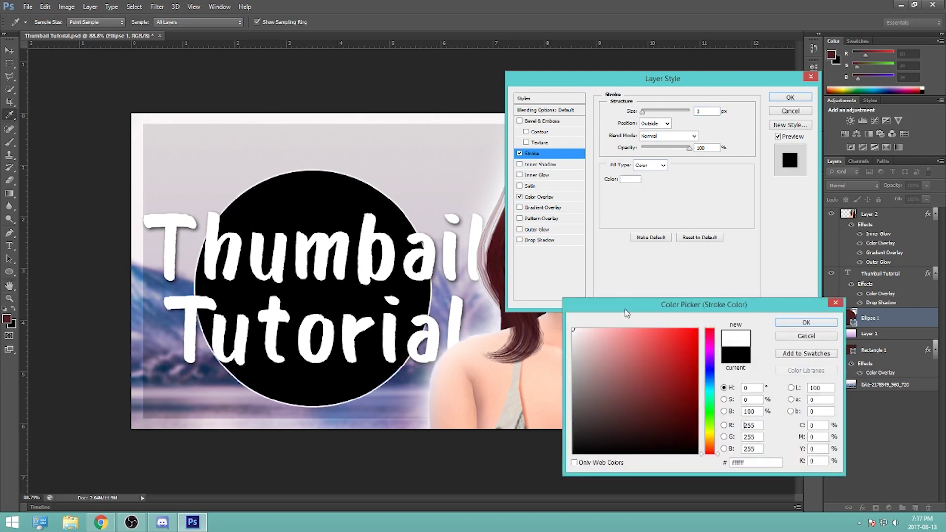
{"action": "left_click", "coordinate": [806, 322]}
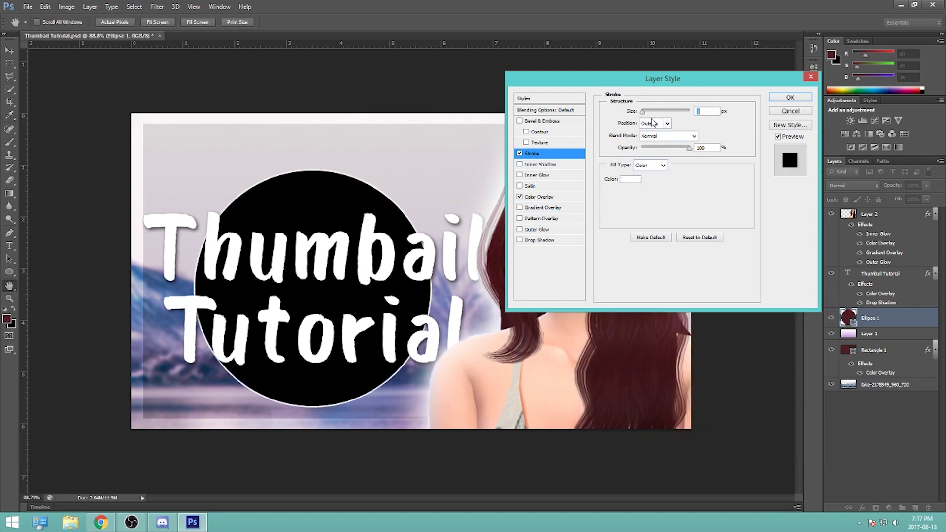
{"action": "left_click_drag", "start_coordinate": [643, 112], "coordinate": [648, 112]}
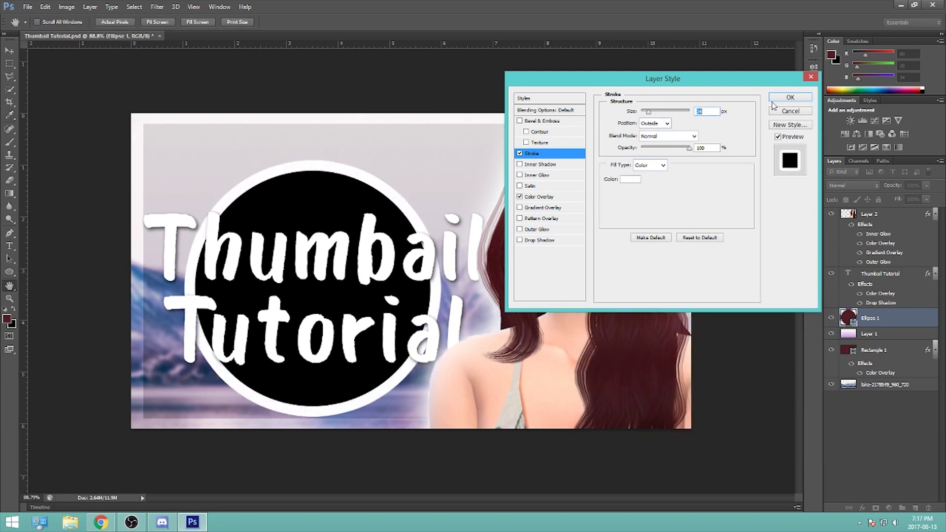
{"action": "left_click", "coordinate": [789, 99]}
- Check the circle against the whole thumbnail and delete its layer
{"action": "scroll", "coordinate": [496, 295], "scroll_direction": "down", "scroll_amount": 5}
{"action": "scroll", "coordinate": [485, 275], "scroll_direction": "up", "scroll_amount": 2}
{"action": "scroll", "coordinate": [485, 275], "scroll_direction": "up", "scroll_amount": 2}
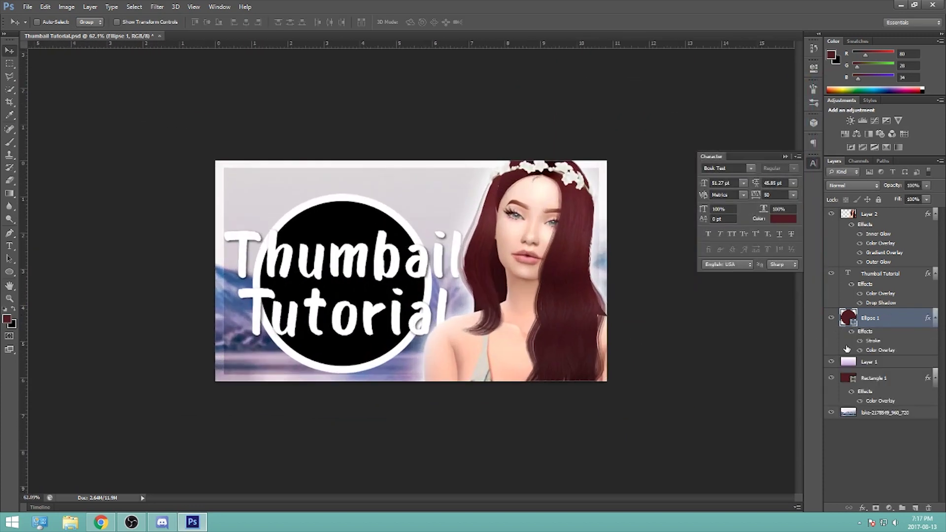
{"action": "key", "text": "Delete"}
{"action": "scroll", "coordinate": [351, 367], "scroll_direction": "up", "scroll_amount": 2}
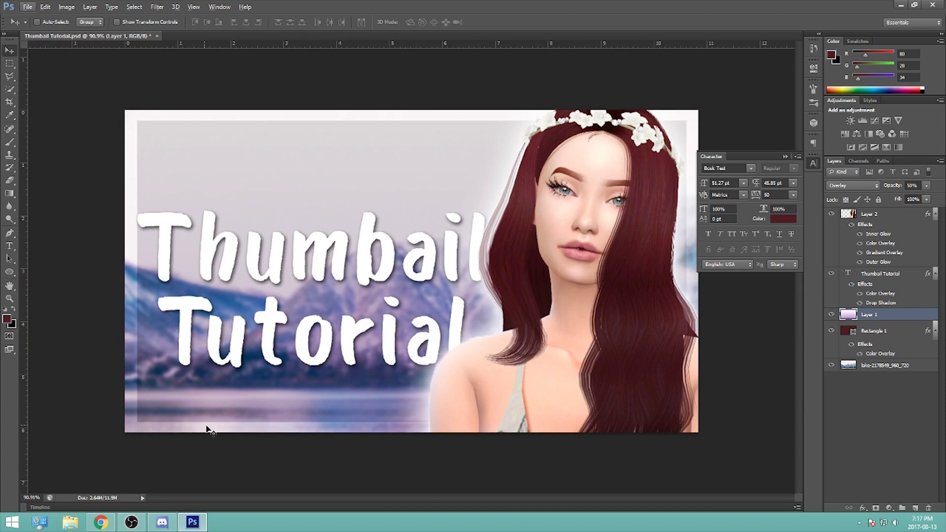
- Move the title layer up by about 20 px
{"action": "key", "text": "alt+bracketright"}
{"action": "key", "text": "shift+Up"}
{"action": "key", "text": "shift+Up"}
- Place the Flower_Page_divider image above the title layer, shrink it to about the title's width, and position it just below the word "Tutorial"
{"action": "left_click", "coordinate": [29, 9]}
{"action": "left_click", "coordinate": [39, 169]}
{"action": "left_click", "coordinate": [266, 131]}
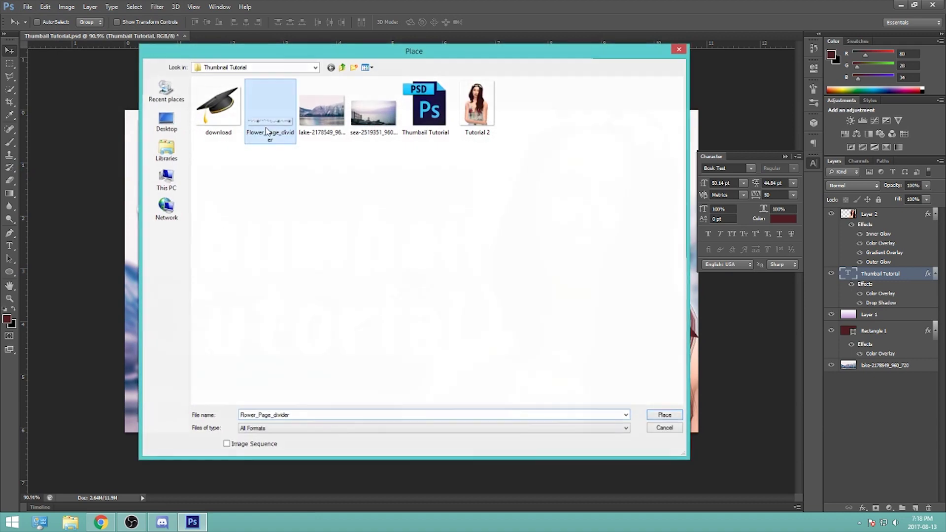
{"action": "double_click", "coordinate": [266, 130]}
{"action": "left_click_drag", "start_coordinate": [735, 390], "coordinate": [485, 340]}
{"action": "left_click_drag", "start_coordinate": [429, 319], "coordinate": [427, 393]}
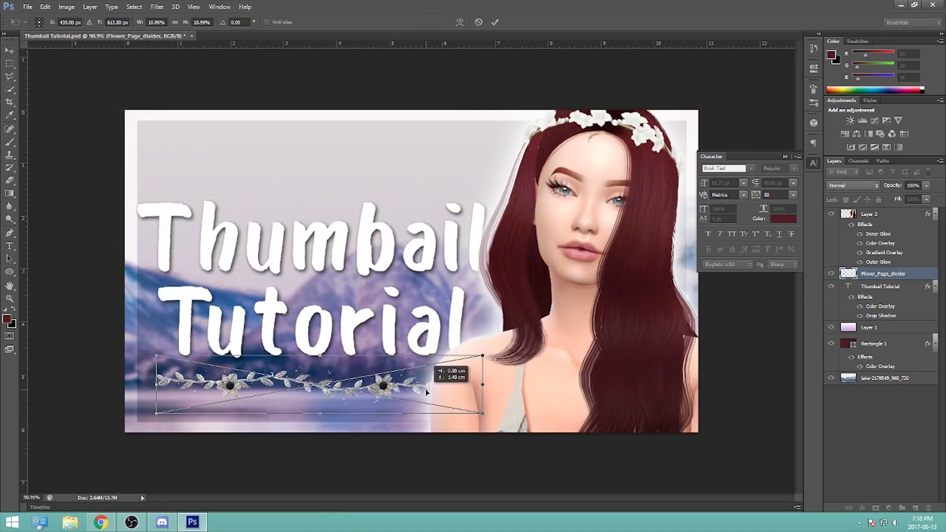
{"action": "left_click", "coordinate": [495, 22]}
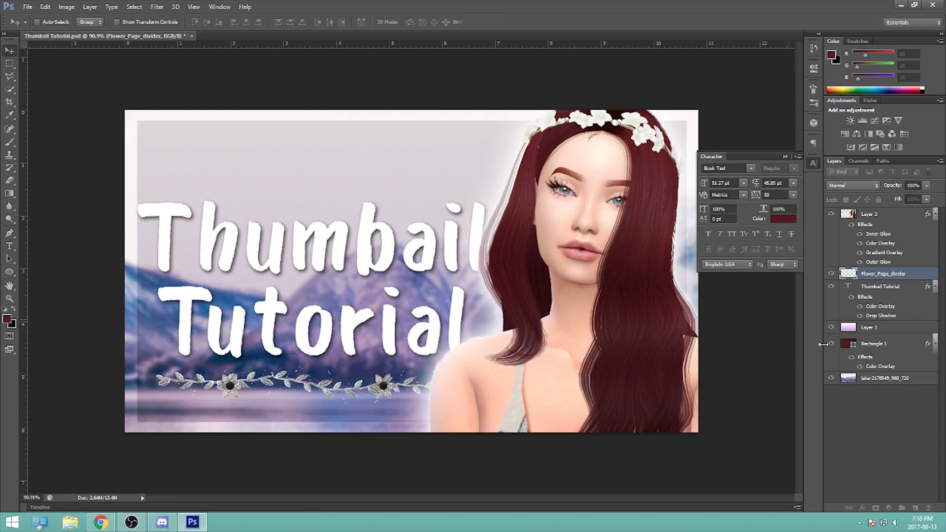
- Duplicate the flower divider layer and move the copy straight up about 4 cm so it sits above the title
{"action": "right_click", "coordinate": [891, 275]}
{"action": "left_click", "coordinate": [819, 152]}
{"action": "left_click", "coordinate": [557, 158]}
{"action": "left_click_drag", "start_coordinate": [325, 382], "coordinate": [331, 175]}
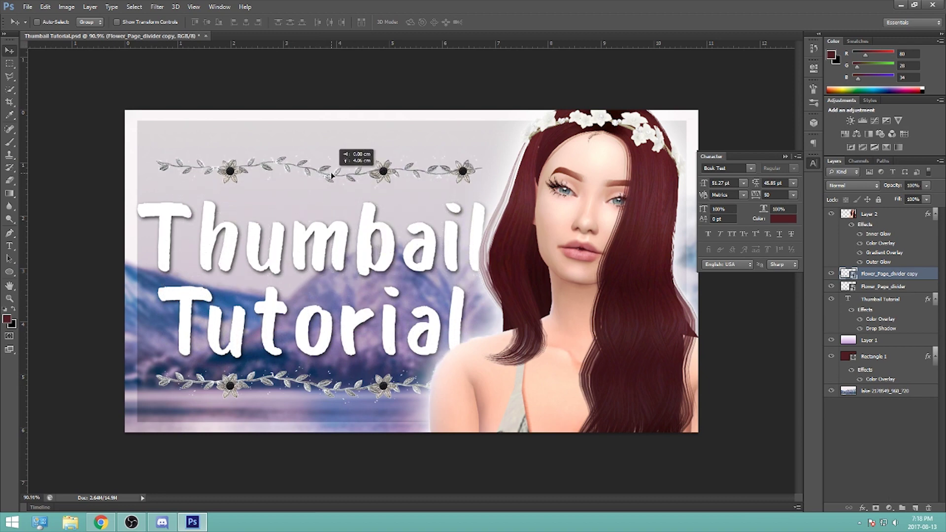
{"action": "left_click_drag", "start_coordinate": [331, 174], "coordinate": [333, 174]}
- Adjust the lower flower divider's position slightly so the spacing above and below the title looks balanced
{"action": "scroll", "coordinate": [623, 321], "scroll_direction": "down", "scroll_amount": 3}
{"action": "scroll", "coordinate": [655, 327], "scroll_direction": "up", "scroll_amount": 2}
{"action": "left_click", "coordinate": [911, 286]}
{"action": "left_click_drag", "start_coordinate": [275, 367], "coordinate": [270, 370]}
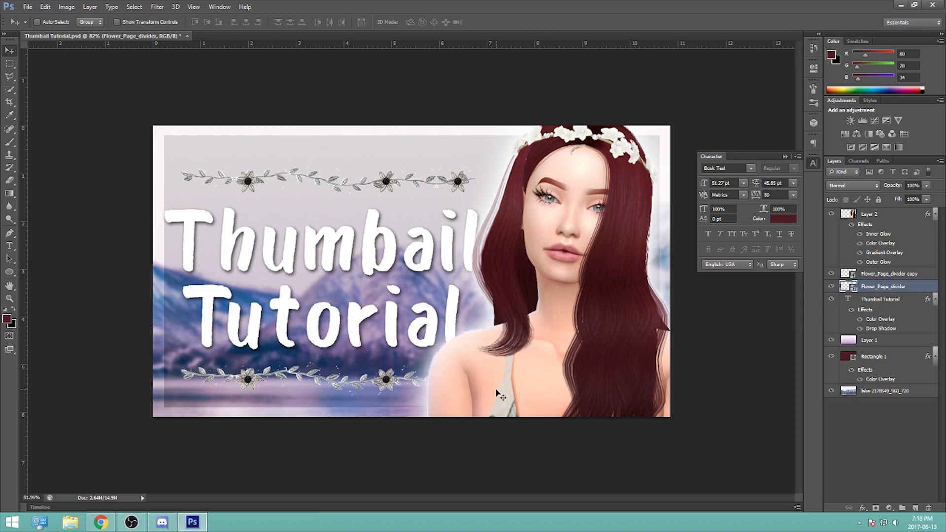
{"action": "scroll", "coordinate": [541, 387], "scroll_direction": "down", "scroll_amount": 3}
{"action": "scroll", "coordinate": [541, 393], "scroll_direction": "up", "scroll_amount": 3}
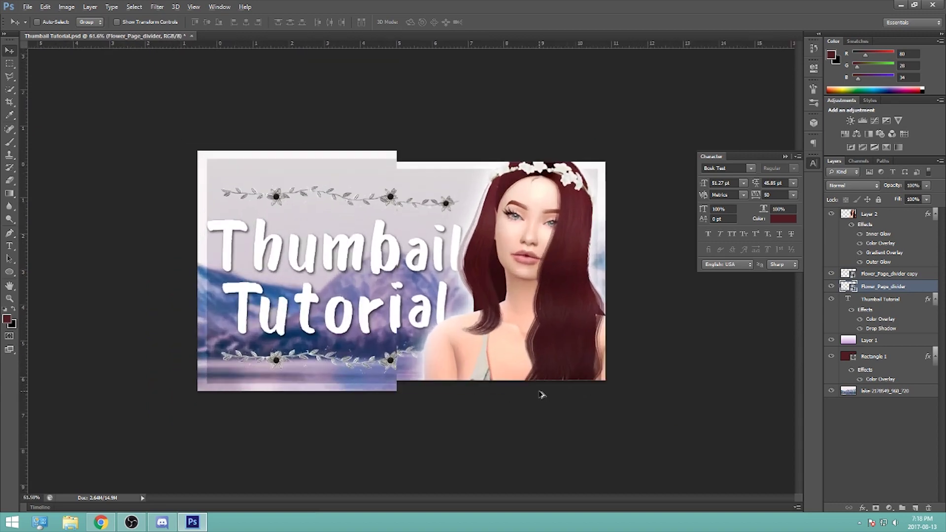
- Give the upper flower divider a white colour overlay in Normal mode at 100% opacity and check it at thumbnail size
{"action": "left_click", "coordinate": [894, 275]}
{"action": "right_click", "coordinate": [894, 275]}
{"action": "left_click", "coordinate": [776, 131]}
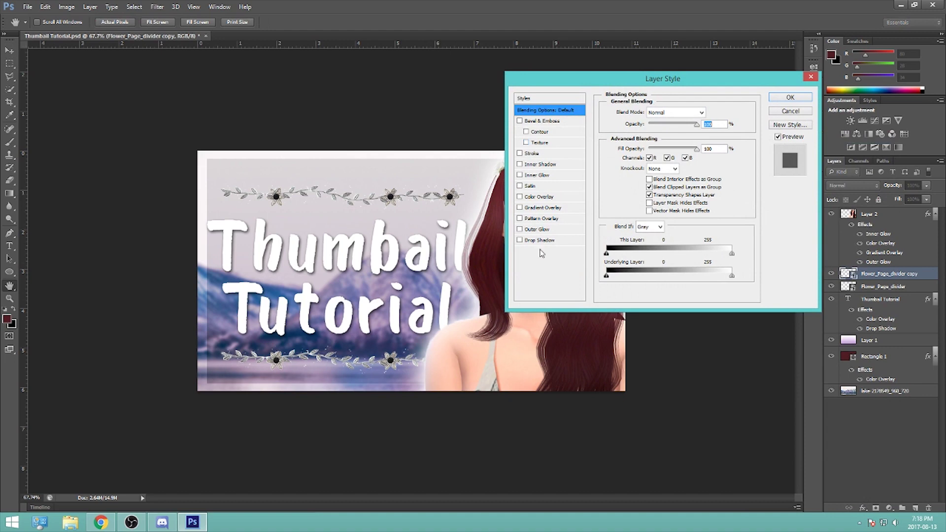
{"action": "left_click", "coordinate": [540, 197]}
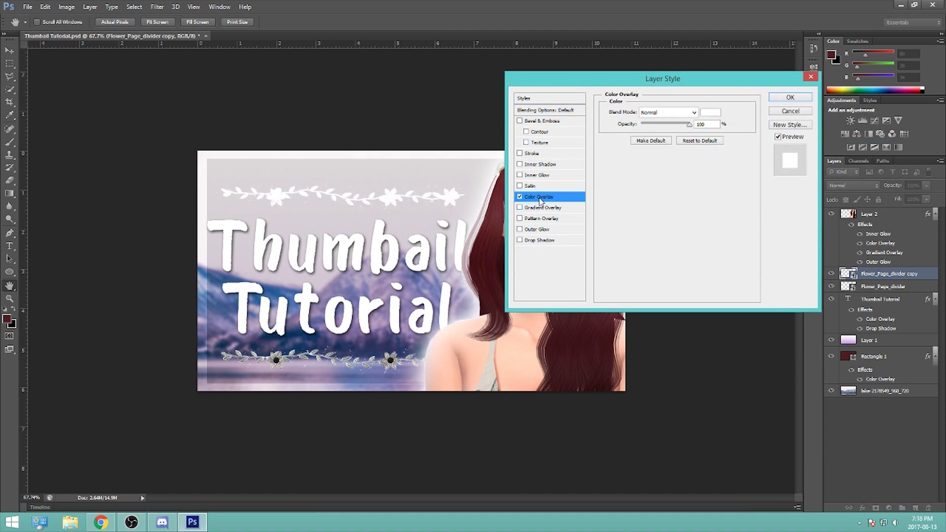
{"action": "left_click", "coordinate": [789, 97]}
{"action": "scroll", "coordinate": [367, 297], "scroll_direction": "down", "scroll_amount": 5}
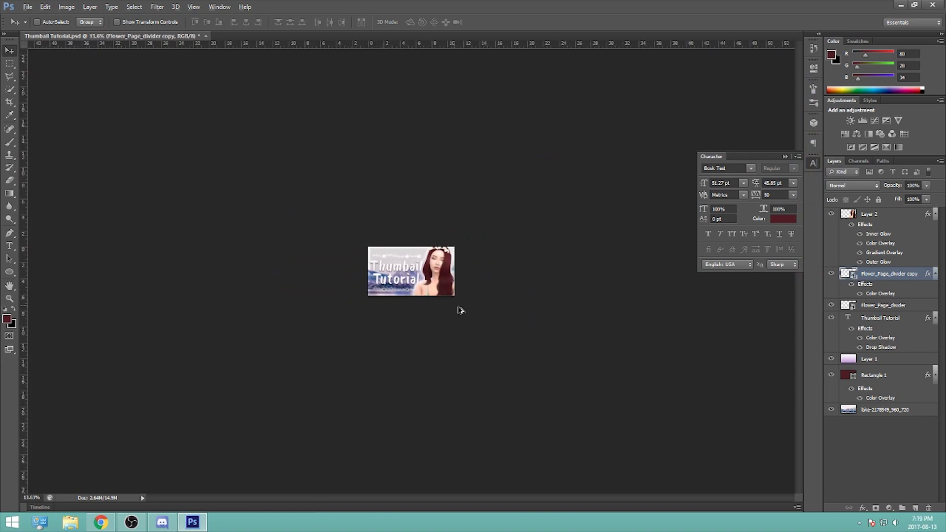
{"action": "scroll", "coordinate": [460, 310], "scroll_direction": "up", "scroll_amount": 5}
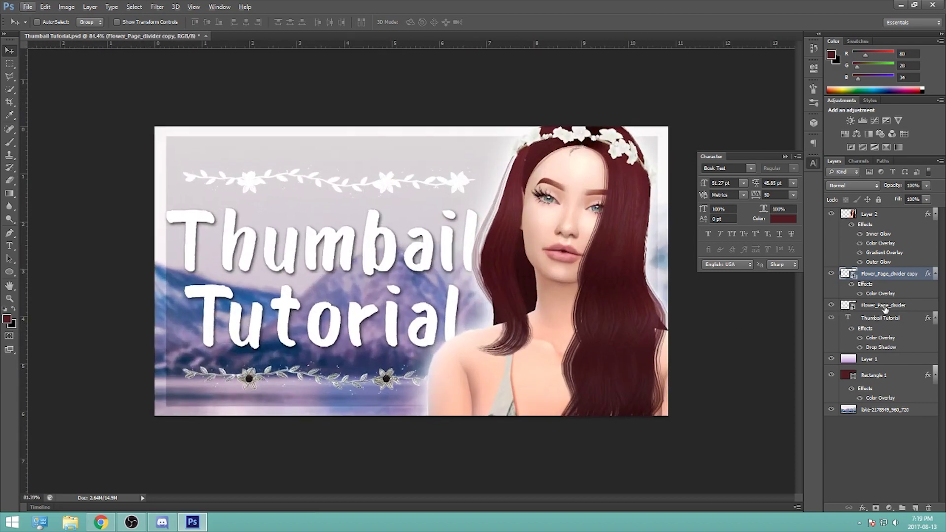
- Apply a matching white colour overlay in Normal mode at 100% opacity to the lower flower divider and check both at thumbnail size
{"action": "left_click", "coordinate": [886, 309]}
{"action": "right_click", "coordinate": [887, 308]}
{"action": "left_click", "coordinate": [838, 139]}
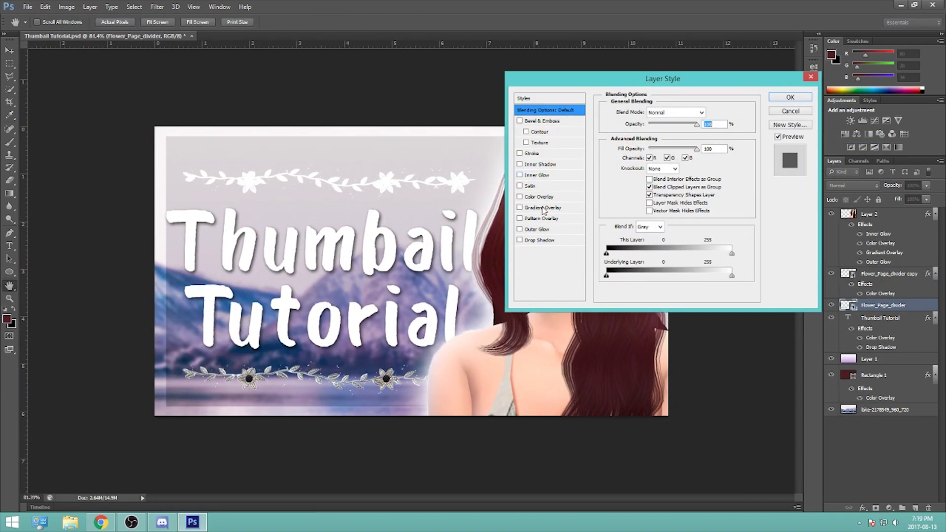
{"action": "left_click", "coordinate": [551, 197]}
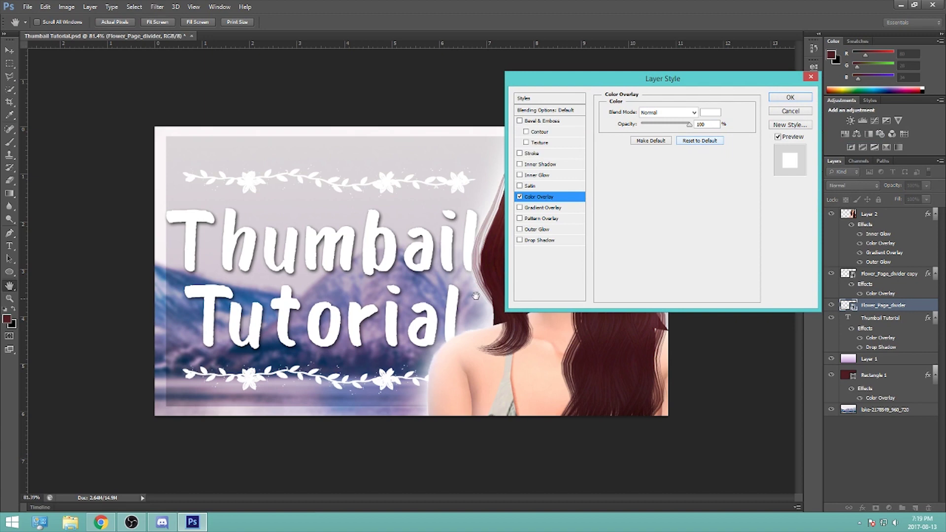
{"action": "left_click", "coordinate": [790, 97]}
{"action": "scroll", "coordinate": [470, 351], "scroll_direction": "down", "scroll_amount": 5}
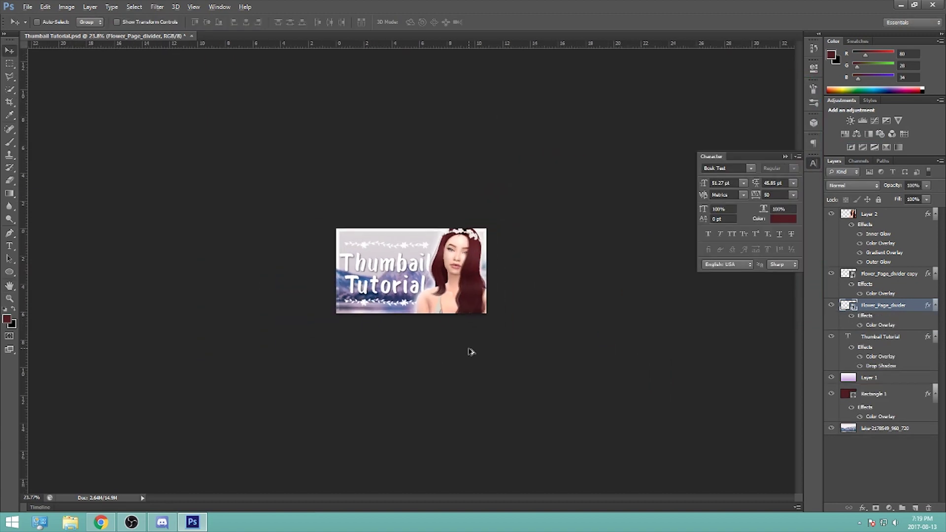
{"action": "scroll", "coordinate": [471, 352], "scroll_direction": "down", "scroll_amount": 4}
{"action": "scroll", "coordinate": [416, 316], "scroll_direction": "down", "scroll_amount": 1}
{"action": "scroll", "coordinate": [413, 305], "scroll_direction": "up", "scroll_amount": 6}
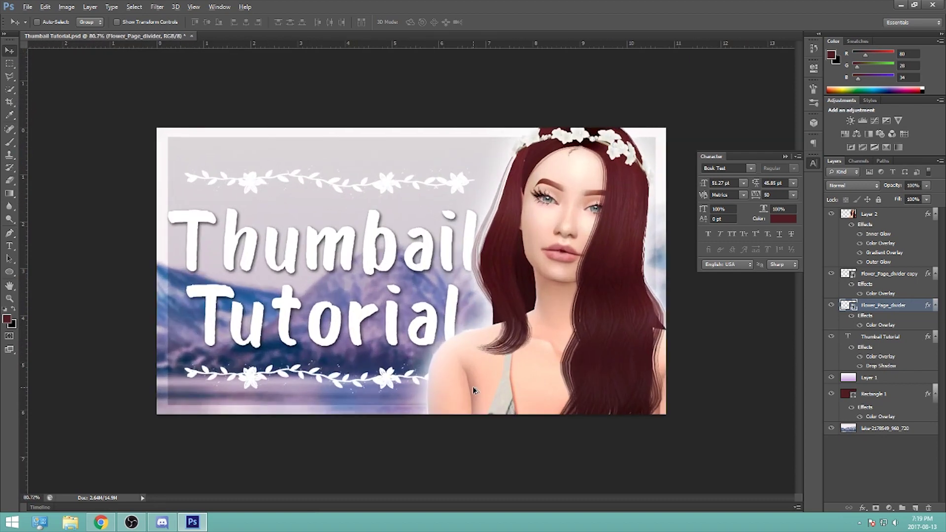
- Collapse the character settings, select the woman's layer, and review the whole thumbnail at a reduced size
{"action": "key", "text": "alt"}
{"action": "left_click", "coordinate": [785, 157]}
{"action": "scroll", "coordinate": [776, 309], "scroll_direction": "up", "scroll_amount": 2}
{"action": "scroll", "coordinate": [776, 309], "scroll_direction": "down", "scroll_amount": 1}
{"action": "key", "text": "alt+period"}
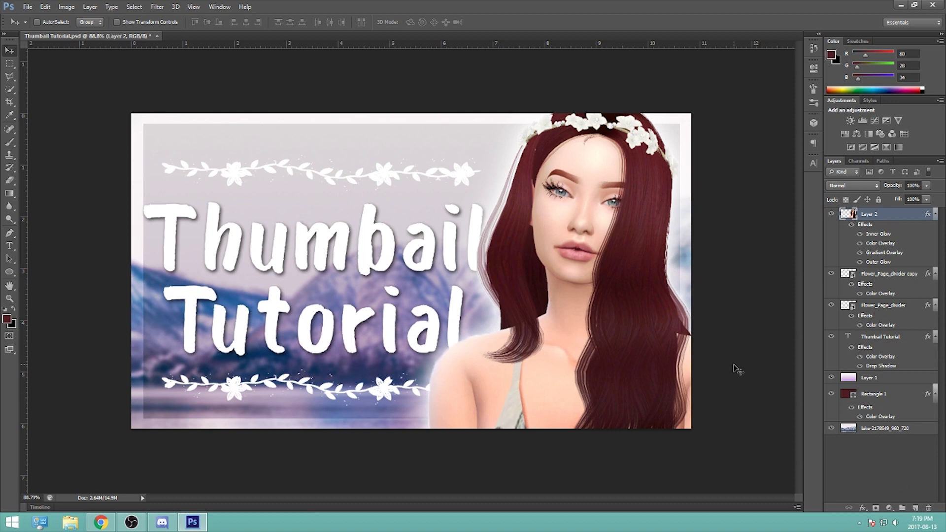
{"action": "scroll", "coordinate": [737, 370], "scroll_direction": "down", "scroll_amount": 4}
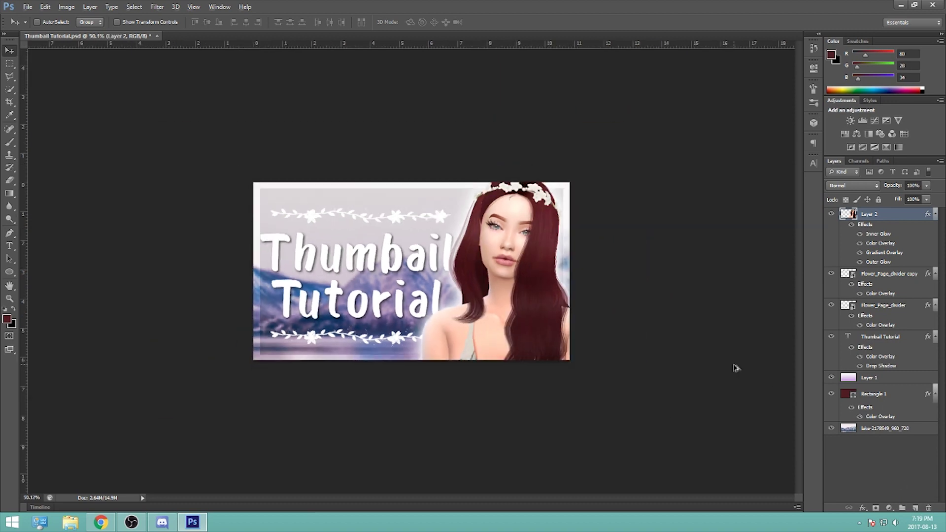
- Add a Gradient Map adjustment layer above the woman's layer using the Black, White preset
{"action": "scroll", "coordinate": [738, 370], "scroll_direction": "up", "scroll_amount": 4}
{"action": "scroll", "coordinate": [735, 367], "scroll_direction": "up", "scroll_amount": 1}
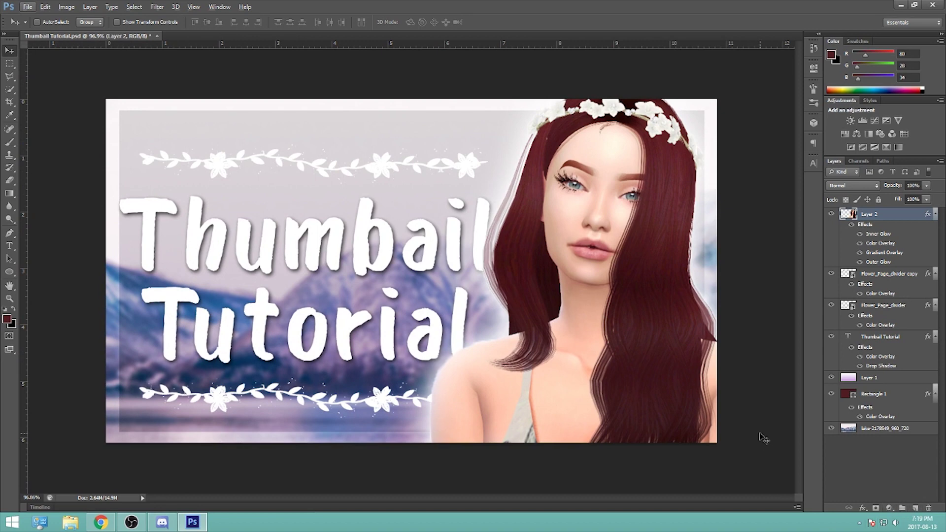
{"action": "left_click", "coordinate": [887, 508]}
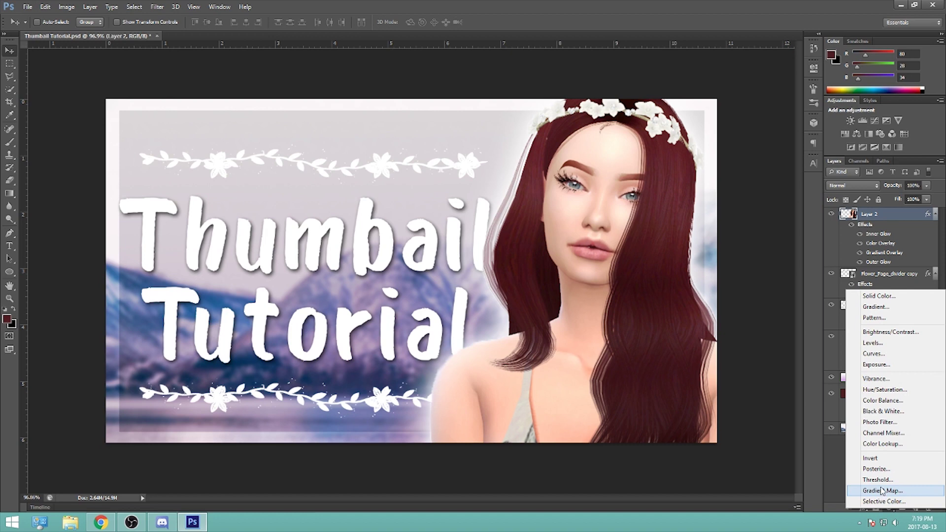
{"action": "left_click", "coordinate": [883, 490]}
{"action": "left_click", "coordinate": [752, 98]}
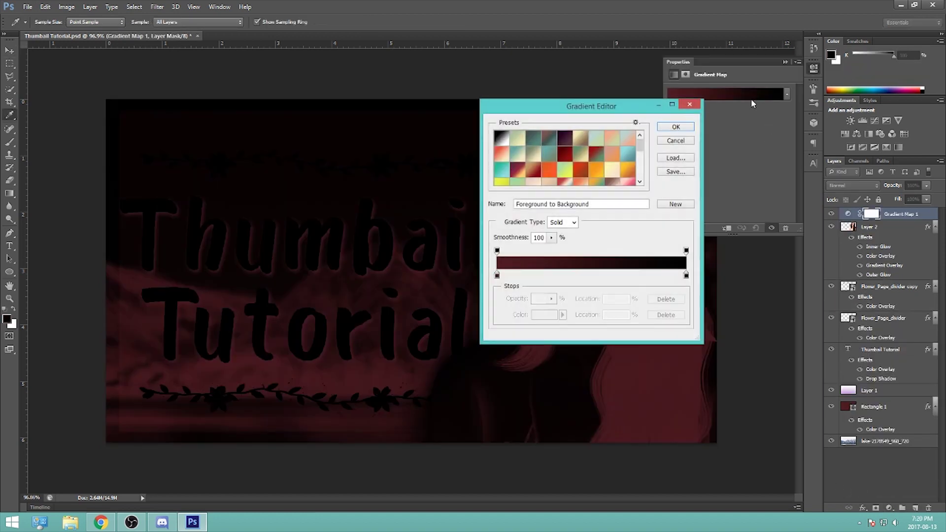
{"action": "left_click", "coordinate": [501, 144]}
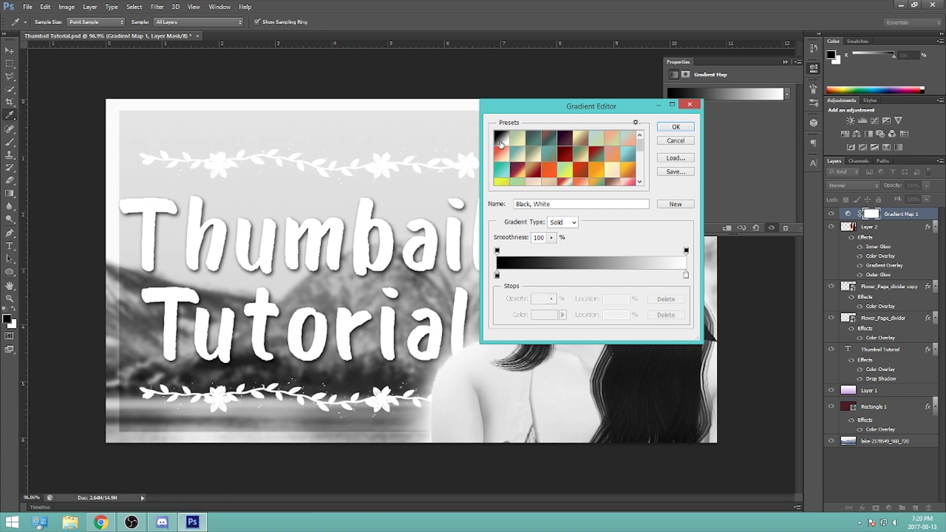
{"action": "left_click", "coordinate": [674, 127]}
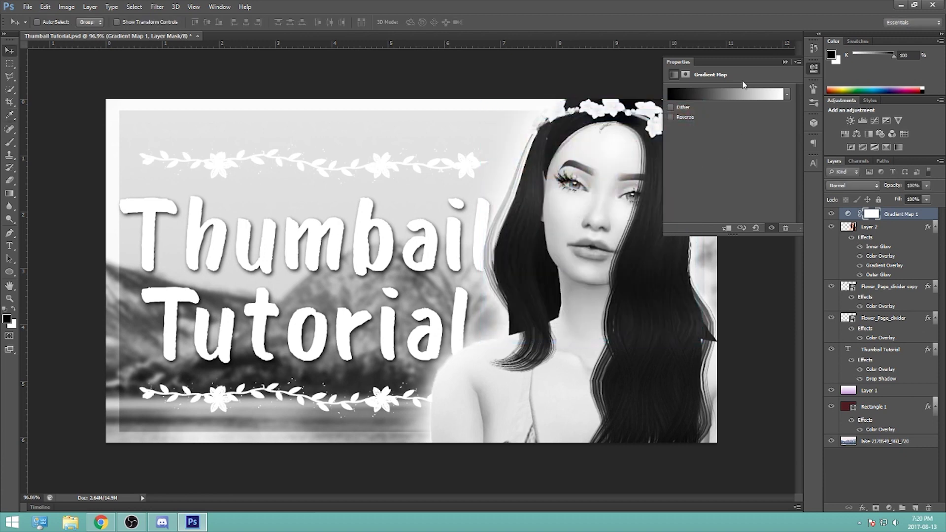
{"action": "left_click", "coordinate": [787, 63]}
- Set the gradient map layer to Hard Light at 25% opacity and compare the thumbnail with and without it
{"action": "left_click", "coordinate": [855, 183]}
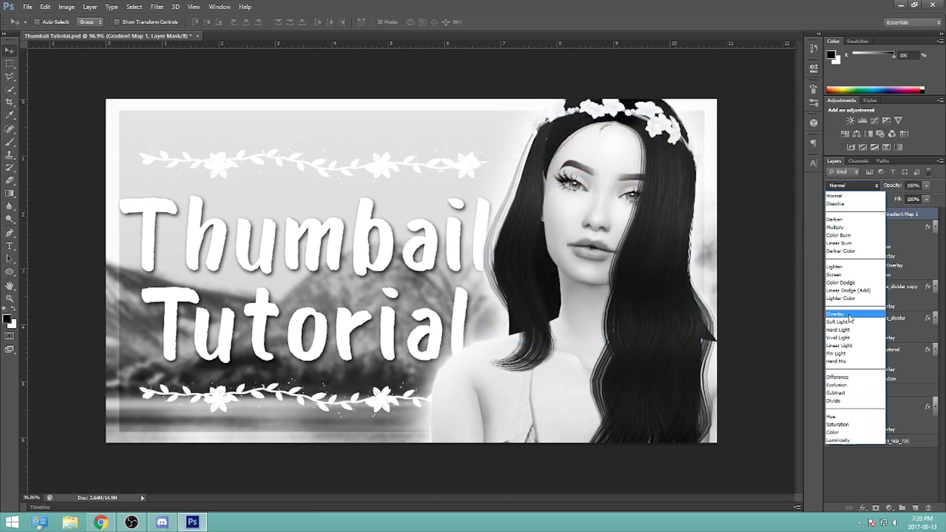
{"action": "left_click", "coordinate": [840, 330]}
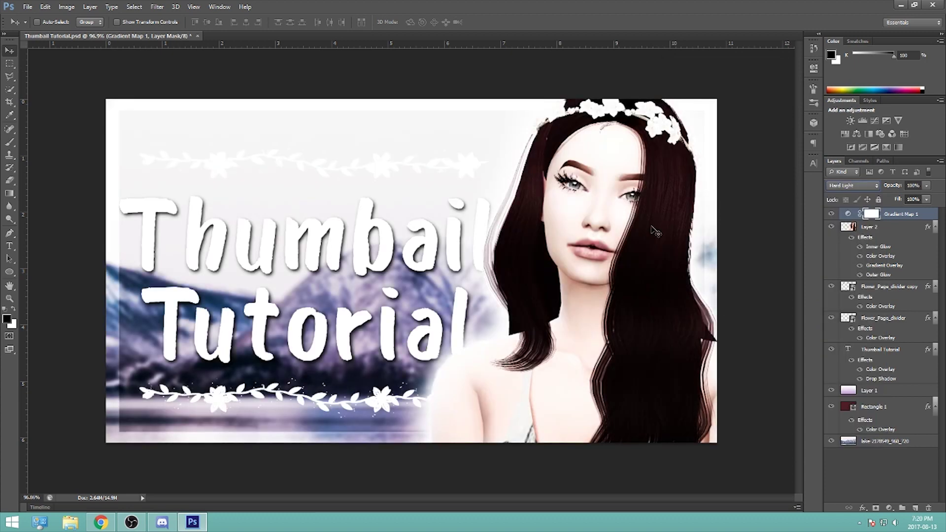
{"action": "left_click", "coordinate": [926, 186]}
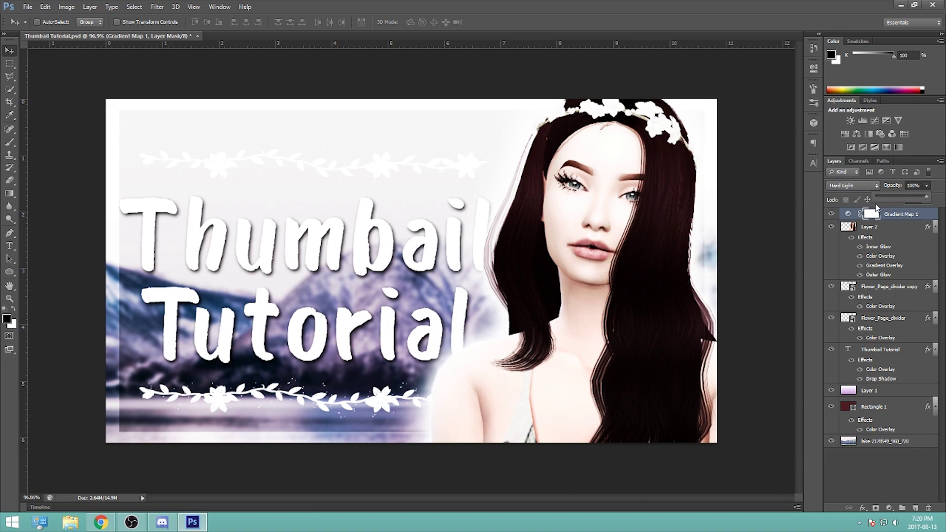
{"action": "left_click_drag", "start_coordinate": [893, 197], "coordinate": [891, 198]}
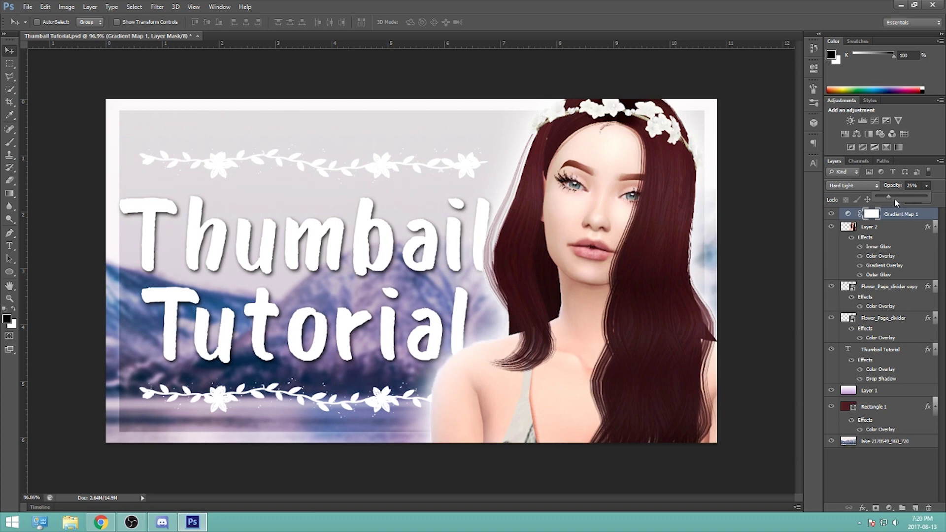
{"action": "left_click", "coordinate": [894, 198]}
{"action": "left_click", "coordinate": [832, 213]}
{"action": "left_click", "coordinate": [832, 216]}
{"action": "left_click", "coordinate": [833, 215]}
{"action": "left_click", "coordinate": [832, 215]}
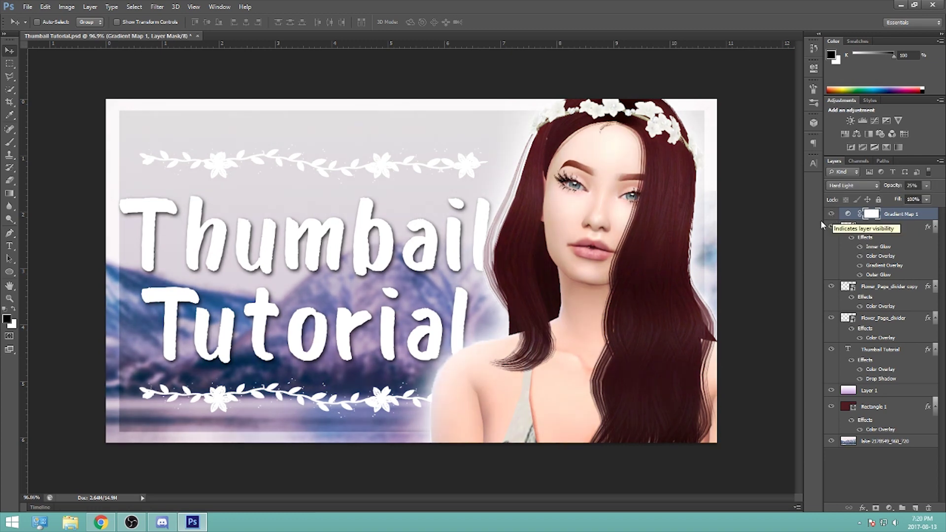
{"action": "key", "text": "alt"}
{"action": "scroll", "coordinate": [749, 253], "scroll_direction": "down", "scroll_amount": 5}
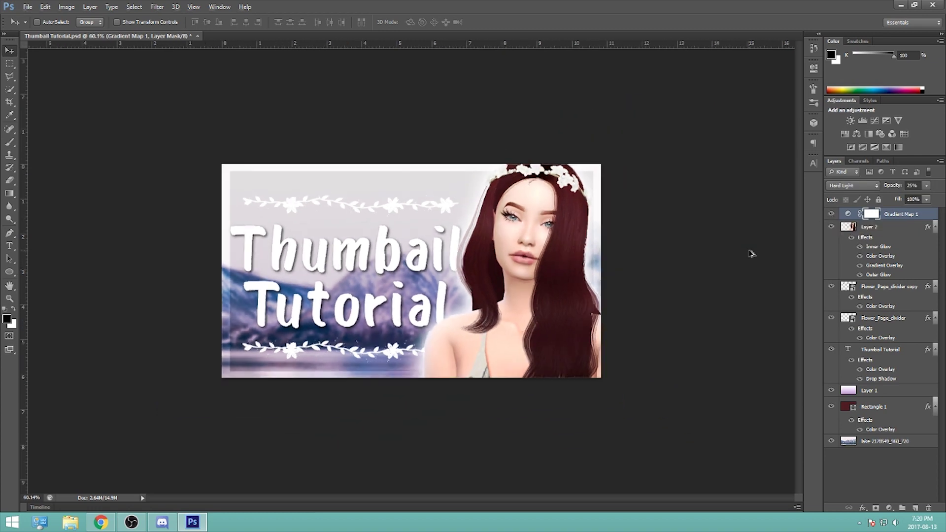
{"action": "scroll", "coordinate": [751, 254], "scroll_direction": "up", "scroll_amount": 4}
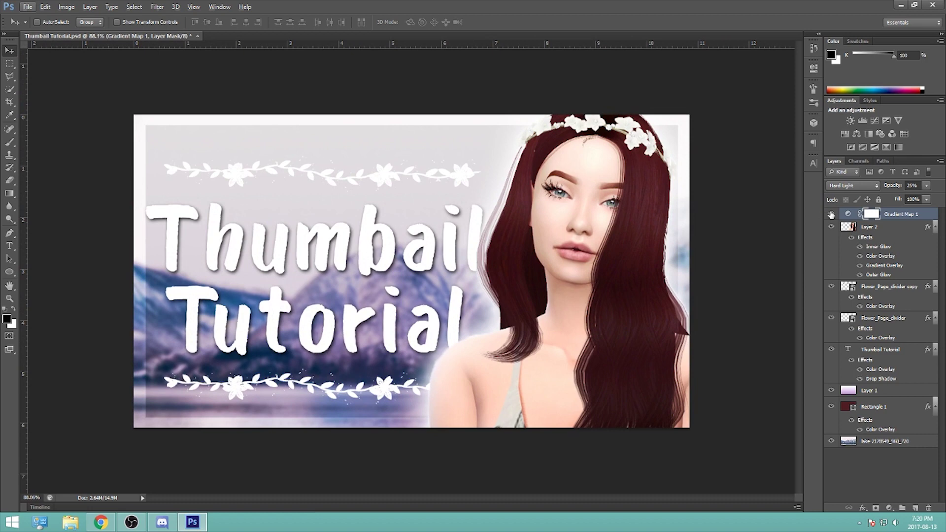
- Add a Vibrance adjustment layer on top with vibrance +28 and saturation +20
{"action": "left_click", "coordinate": [892, 509]}
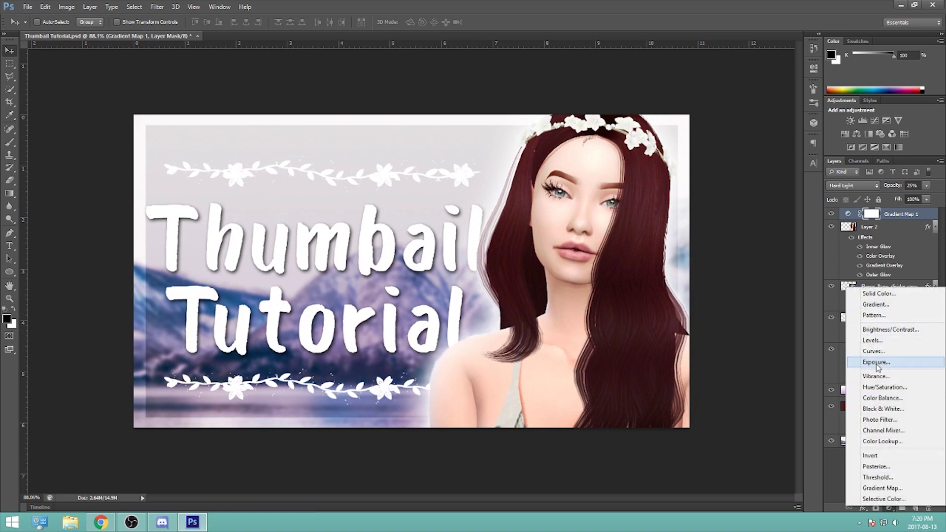
{"action": "left_click", "coordinate": [901, 375]}
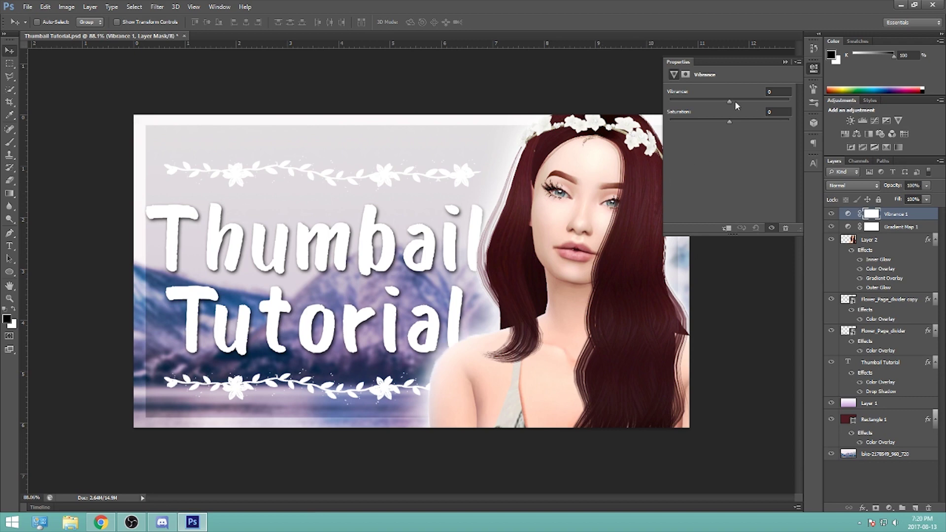
{"action": "left_click_drag", "start_coordinate": [733, 101], "coordinate": [770, 105]}
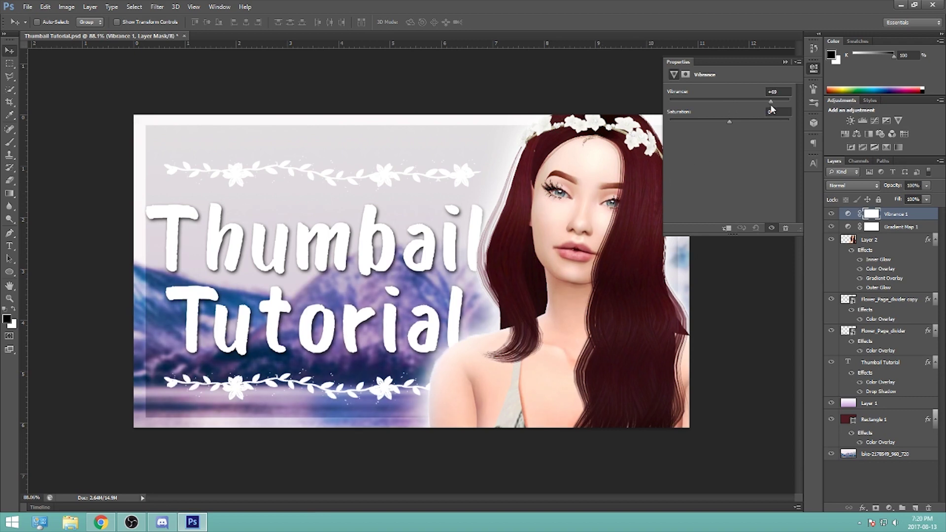
{"action": "left_click_drag", "start_coordinate": [761, 104], "coordinate": [737, 120]}
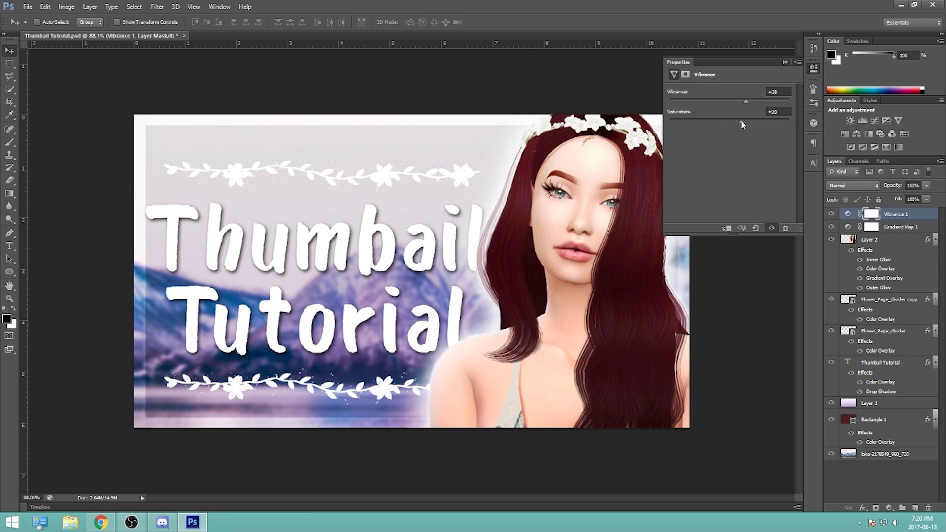
{"action": "left_click", "coordinate": [785, 62]}
- Compare the thumbnail with the vibrance adjustment shown and hidden, and examine the colours at reduced and larger sizes
{"action": "left_click", "coordinate": [831, 214]}
{"action": "left_click", "coordinate": [832, 214]}
{"action": "left_click", "coordinate": [832, 214]}
{"action": "left_click", "coordinate": [832, 214]}
{"action": "left_click", "coordinate": [831, 214]}
{"action": "left_click", "coordinate": [832, 214]}
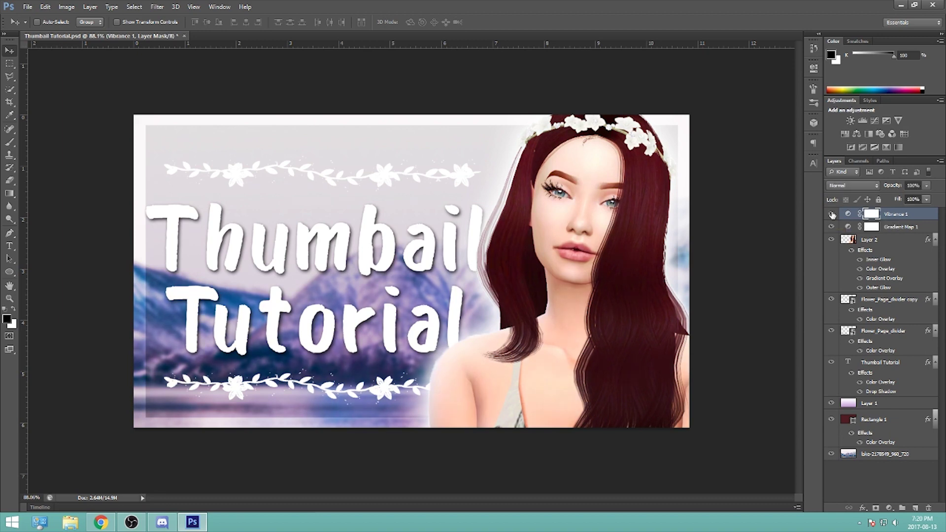
{"action": "left_click", "coordinate": [831, 214]}
{"action": "left_click", "coordinate": [832, 214]}
{"action": "left_click", "coordinate": [832, 214]}
{"action": "left_click", "coordinate": [831, 214]}
{"action": "left_click", "coordinate": [831, 214]}
{"action": "left_click", "coordinate": [831, 214]}
{"action": "scroll", "coordinate": [707, 243], "scroll_direction": "down", "scroll_amount": 5}
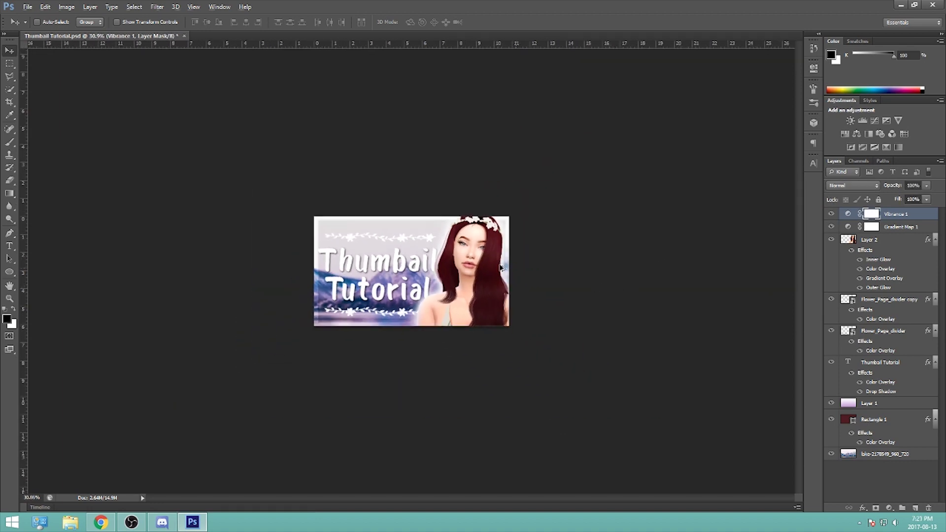
{"action": "scroll", "coordinate": [500, 267], "scroll_direction": "up", "scroll_amount": 4}
{"action": "left_click", "coordinate": [832, 214]}
{"action": "left_click", "coordinate": [831, 215]}
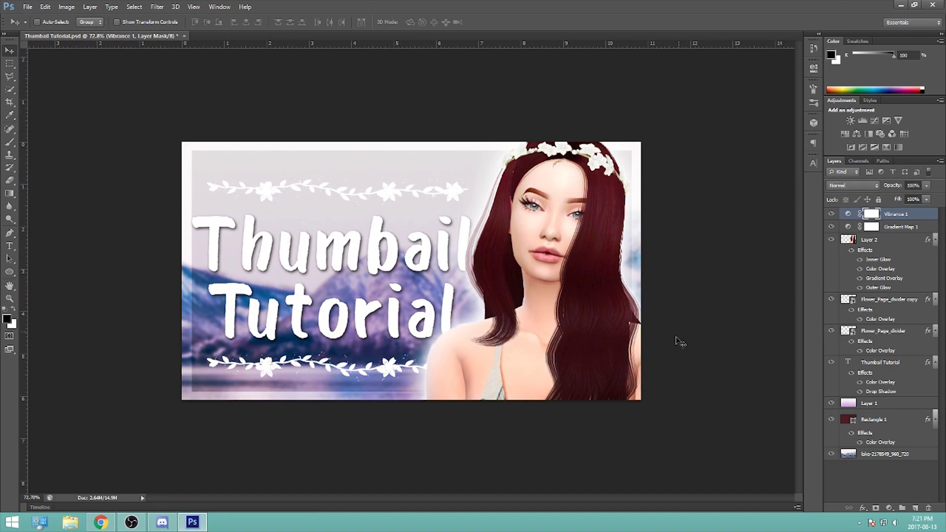
{"action": "scroll", "coordinate": [680, 342], "scroll_direction": "down", "scroll_amount": 5}
{"action": "scroll", "coordinate": [661, 359], "scroll_direction": "up", "scroll_amount": 3}
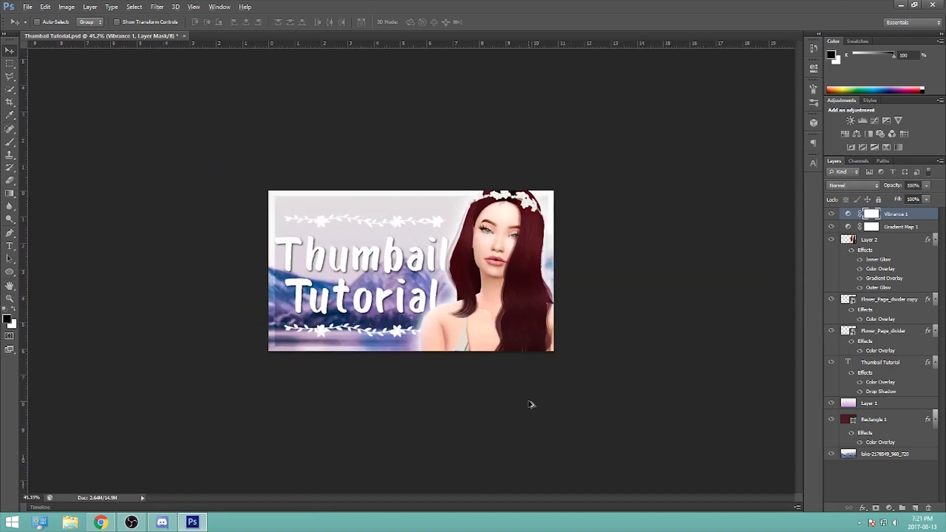
{"action": "scroll", "coordinate": [531, 404], "scroll_direction": "up", "scroll_amount": 3}
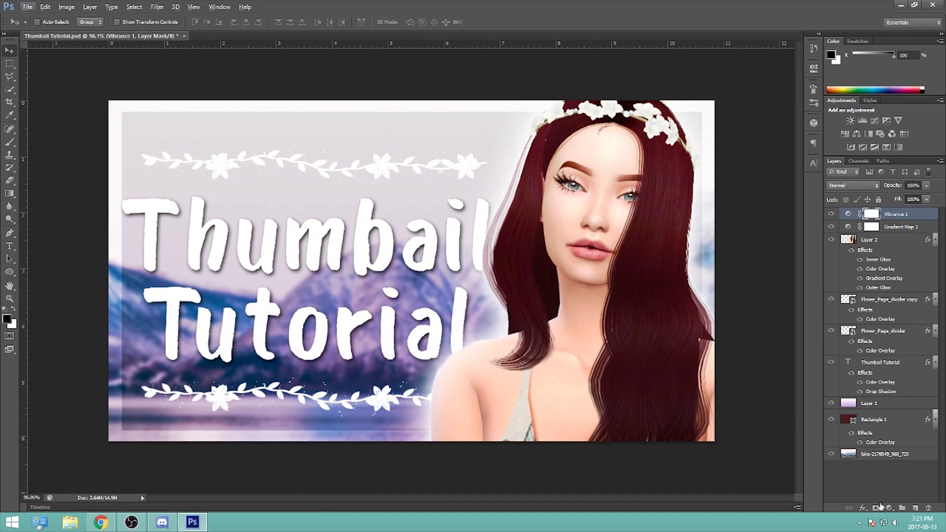
- Try a Photo Filter adjustment layer, switching from the warming filter to Cooling Filter (LBB), and delete the layer
{"action": "left_click", "coordinate": [889, 508]}
{"action": "left_click", "coordinate": [872, 418]}
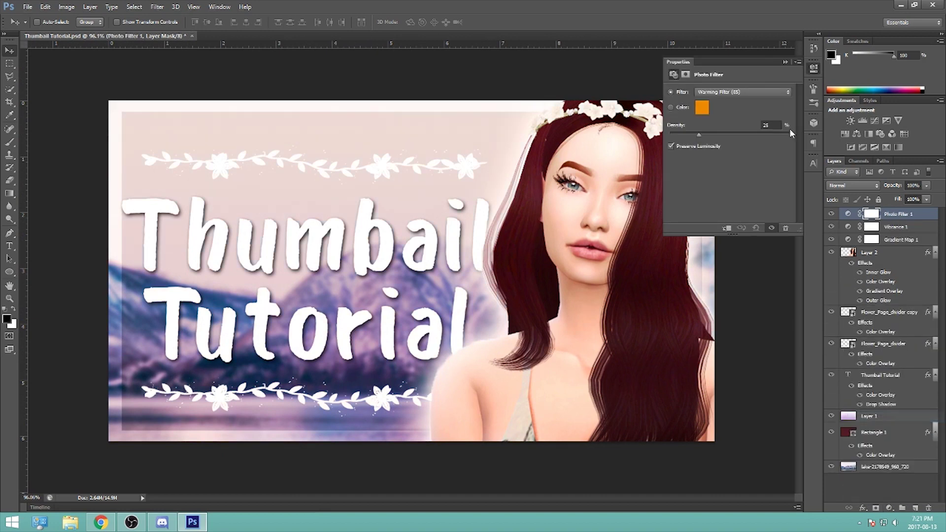
{"action": "left_click", "coordinate": [740, 93]}
{"action": "left_click", "coordinate": [740, 97]}
{"action": "scroll", "coordinate": [739, 96], "scroll_direction": "down", "scroll_amount": 10}
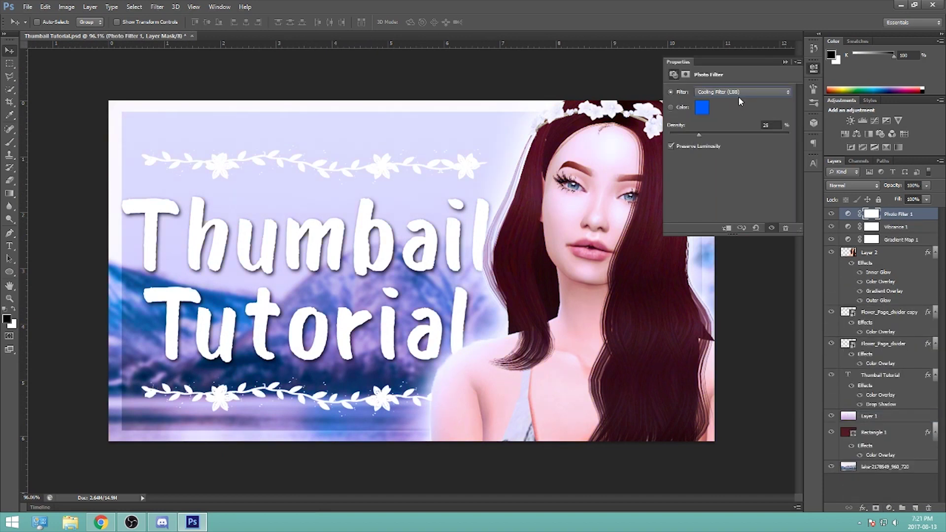
{"action": "left_click", "coordinate": [784, 62]}
{"action": "left_click", "coordinate": [890, 218]}
{"action": "key", "text": "Delete"}
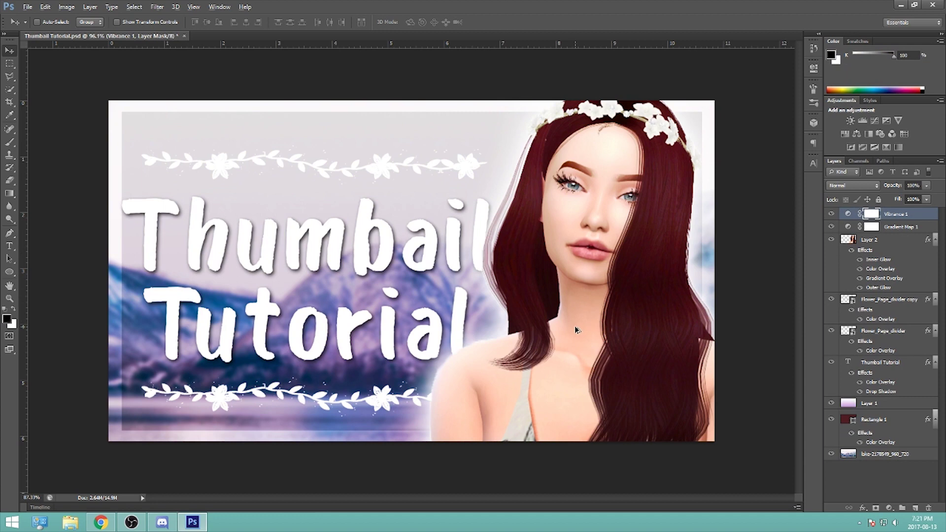
- Review the whole composition at a very small thumbnail size and at about full size
{"action": "scroll", "coordinate": [577, 329], "scroll_direction": "down", "scroll_amount": 10}
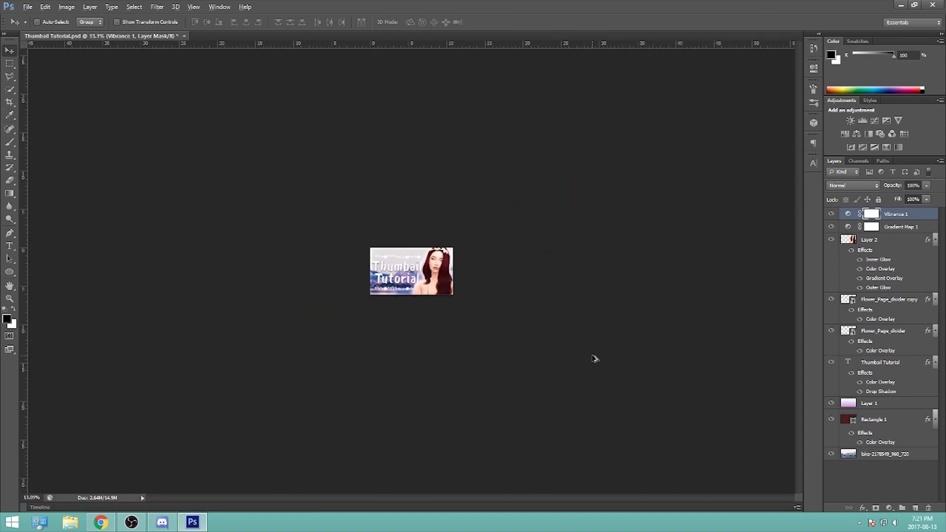
{"action": "scroll", "coordinate": [594, 359], "scroll_direction": "up", "scroll_amount": 8}
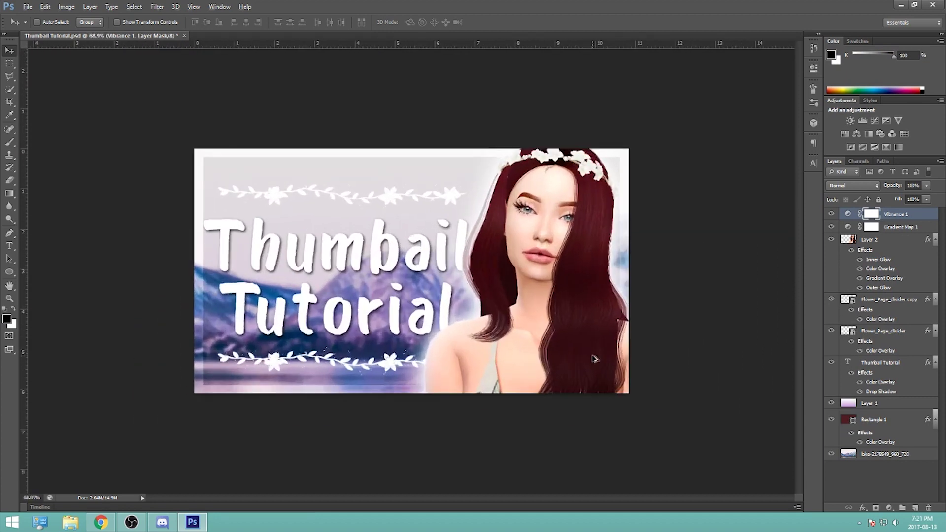
{"action": "scroll", "coordinate": [593, 358], "scroll_direction": "up", "scroll_amount": 4}
{"action": "scroll", "coordinate": [592, 354], "scroll_direction": "up", "scroll_amount": 1}
{"action": "scroll", "coordinate": [592, 353], "scroll_direction": "down", "scroll_amount": 1}
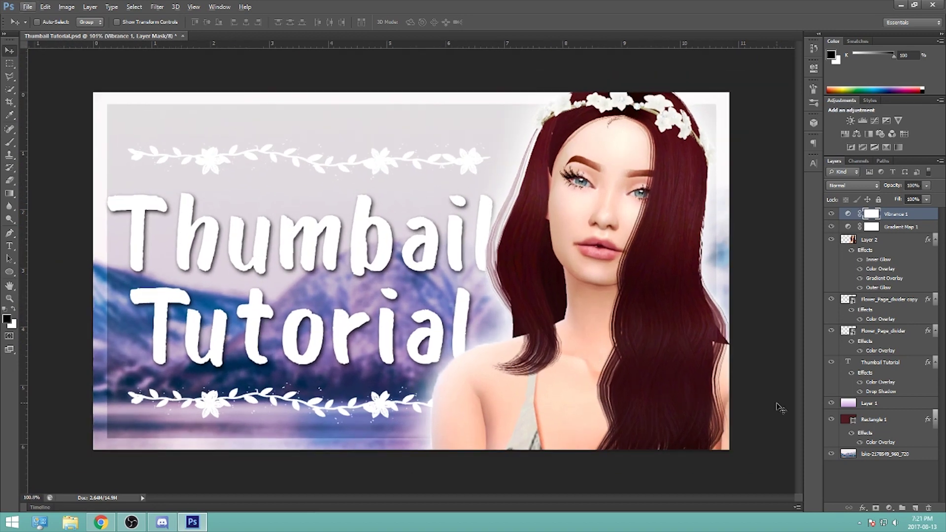